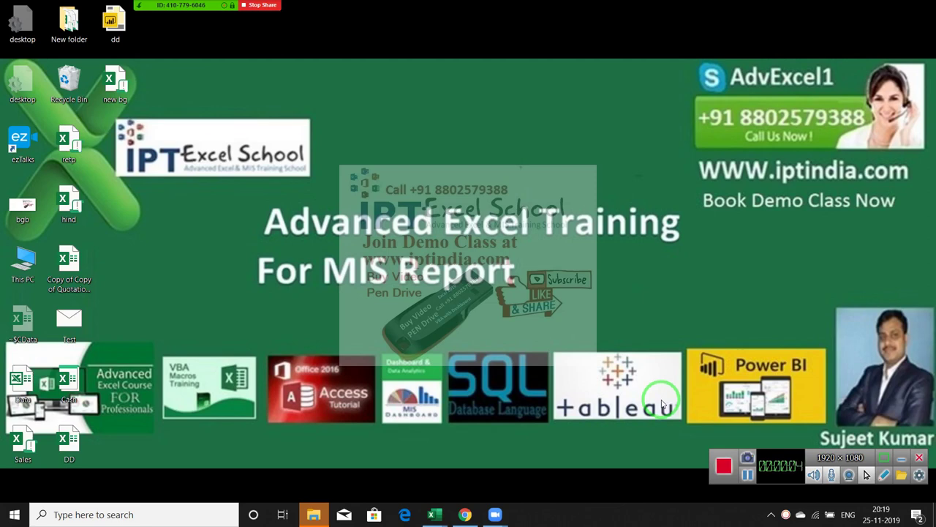
# Open the meeting participants list and close it again.
pyautogui.moveTo(570, 7)
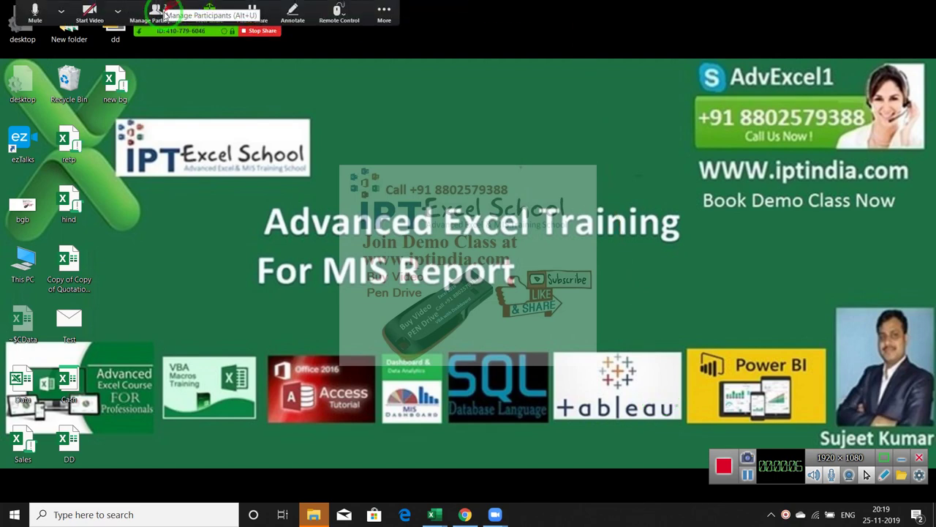
pyautogui.click(156, 14)
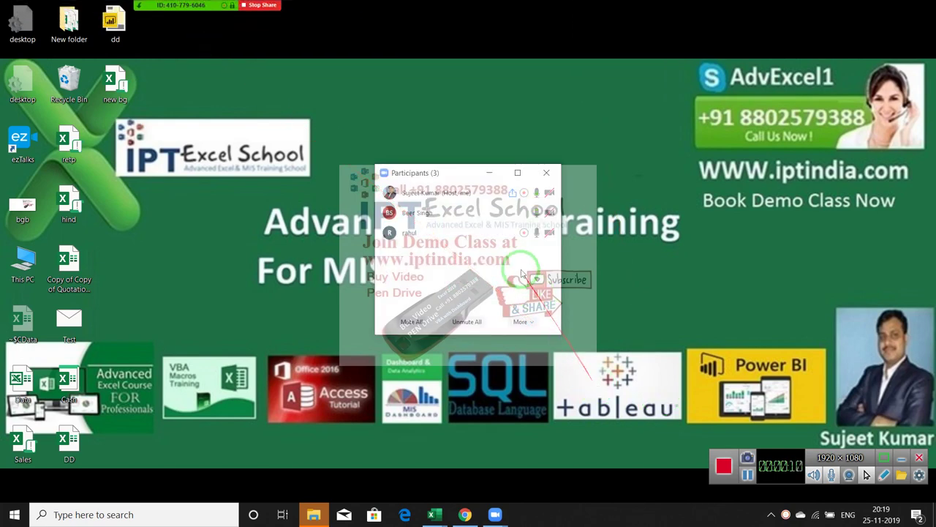
pyautogui.moveTo(508, 232)
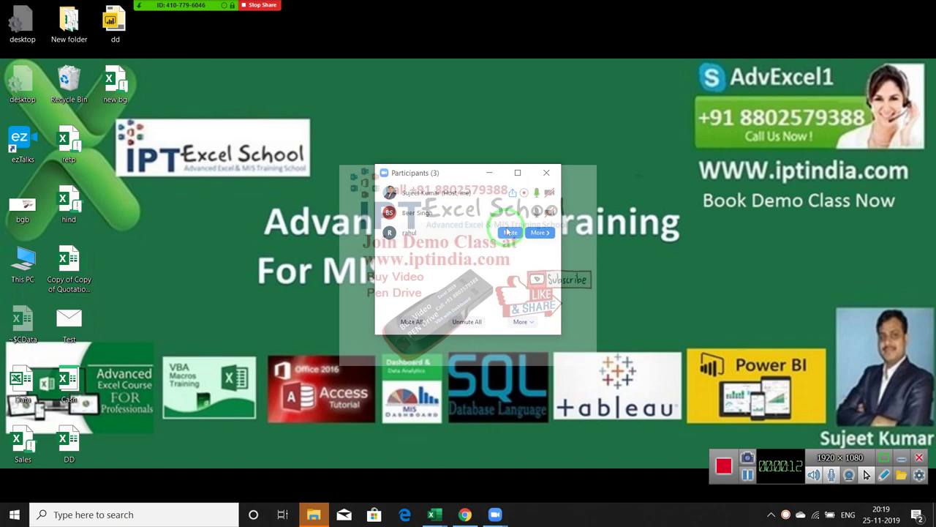
pyautogui.click(545, 178)
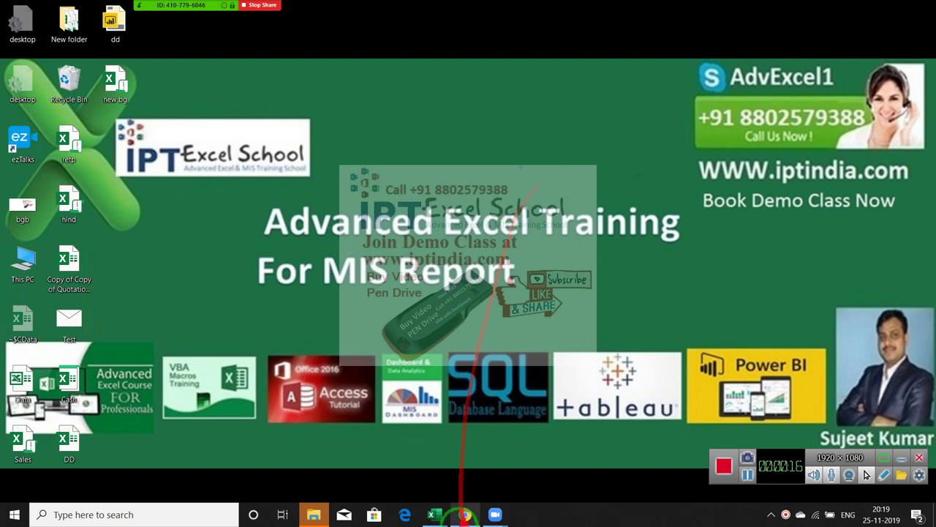
# Bring the Book1 workbook forward and add a new blank worksheet, Sheet10.
pyautogui.moveTo(436, 514)
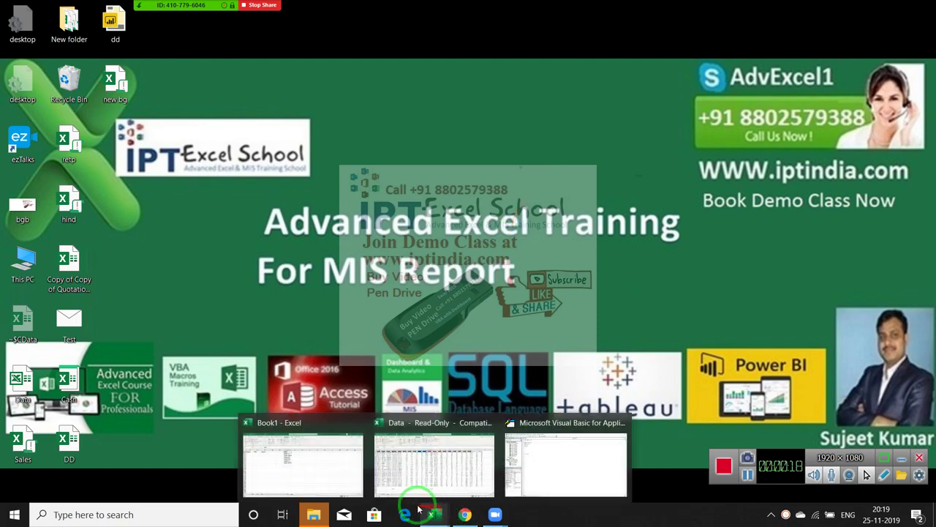
pyautogui.click(338, 471)
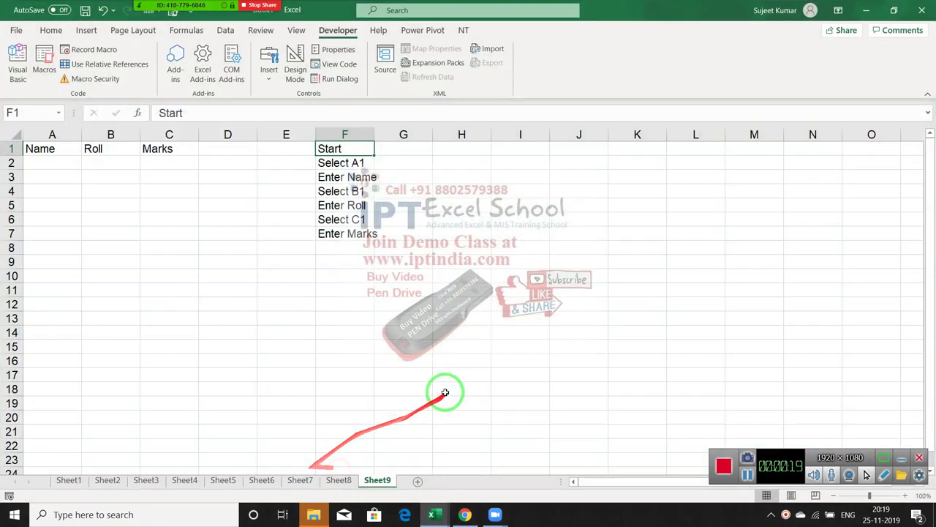
pyautogui.click(416, 481)
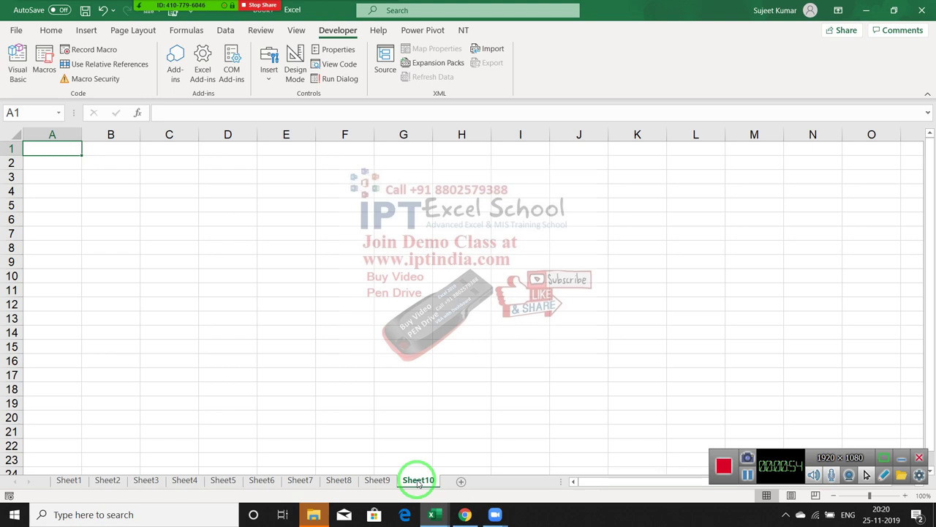
pyautogui.keyDown('ctrl'); pyautogui.click(363, 482); pyautogui.keyUp('ctrl')
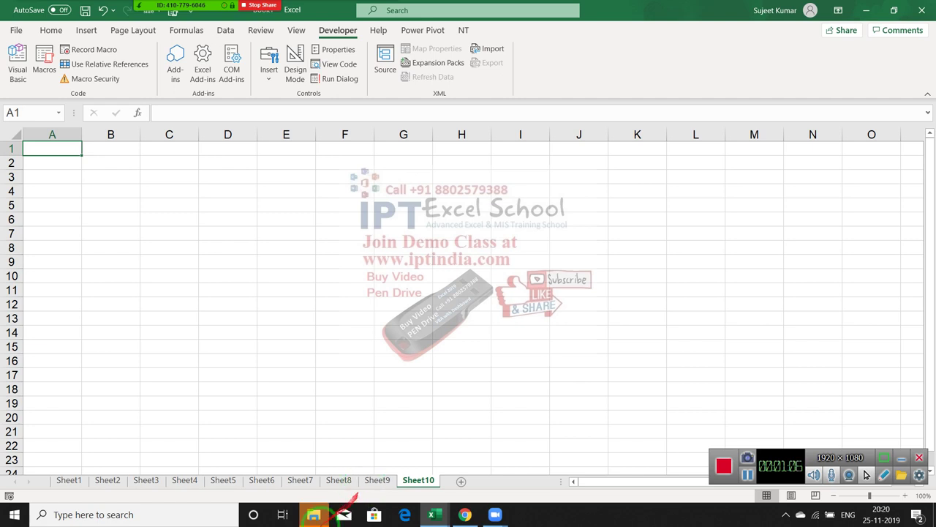
# Enter 10th in cell B2.
pyautogui.click(104, 173)
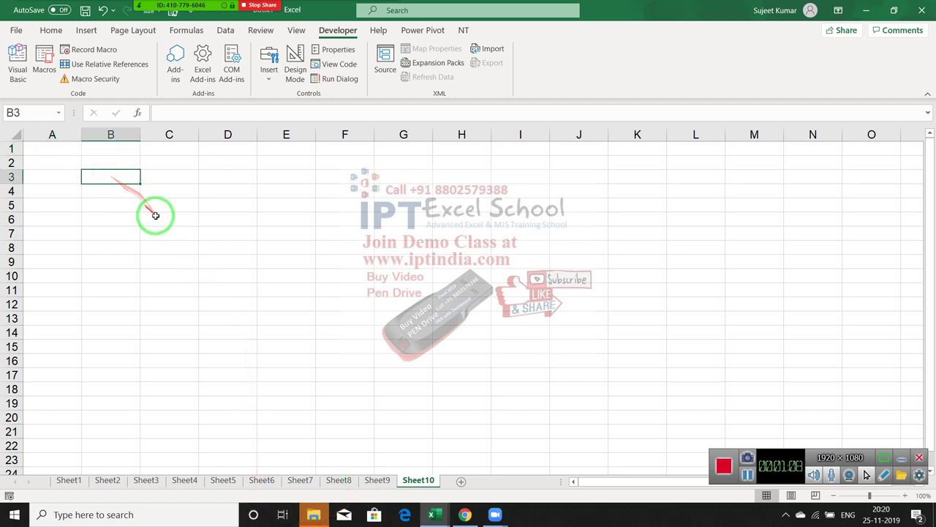
pyautogui.press('Up')
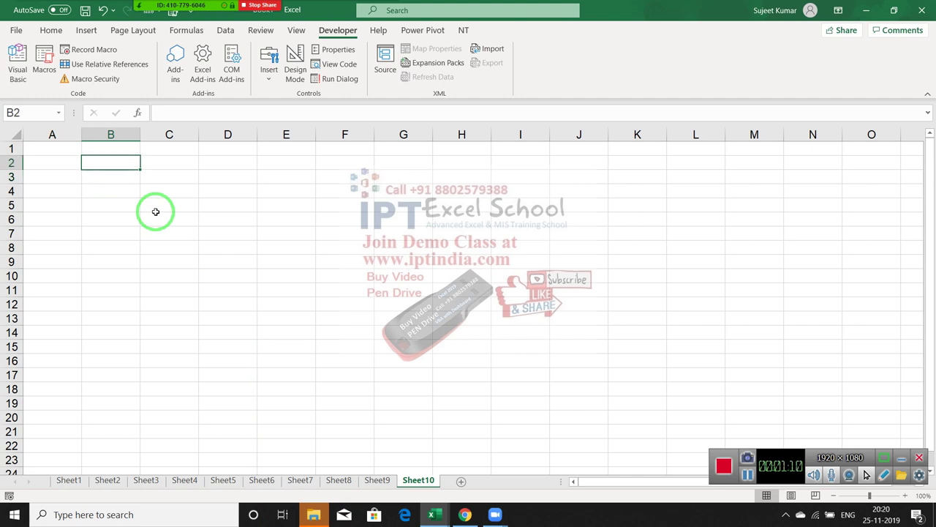
pyautogui.write('10')
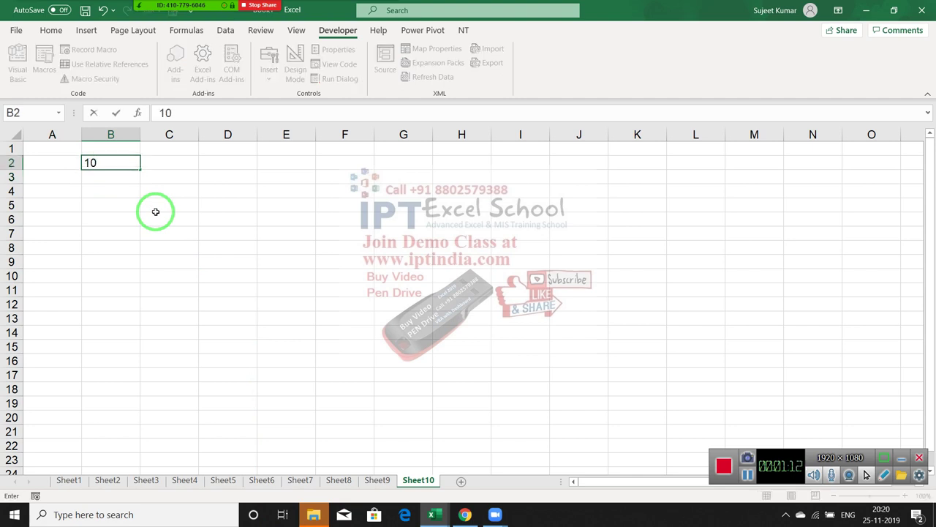
pyautogui.write('th')
pyautogui.press('Return')
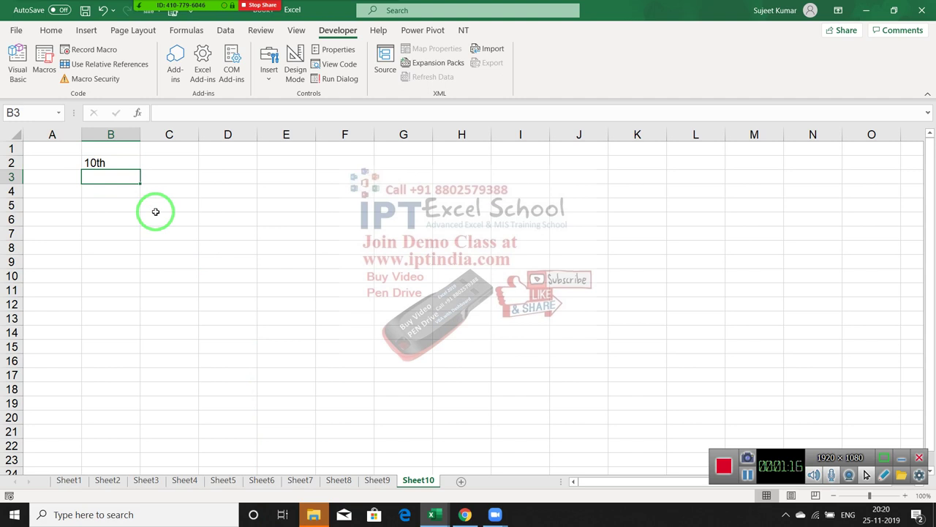
# Format the 'th' in B2 as superscript through Format Cells.
pyautogui.press('Up')
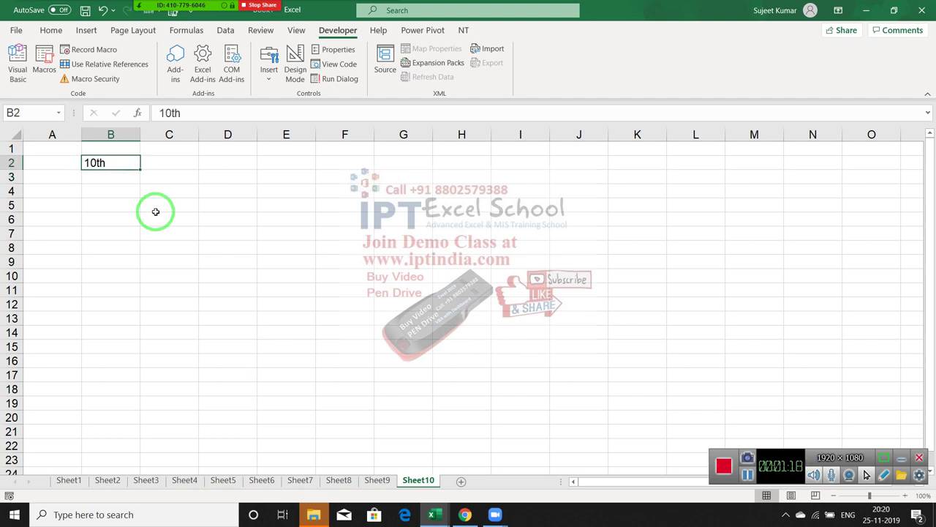
pyautogui.click(96, 161)
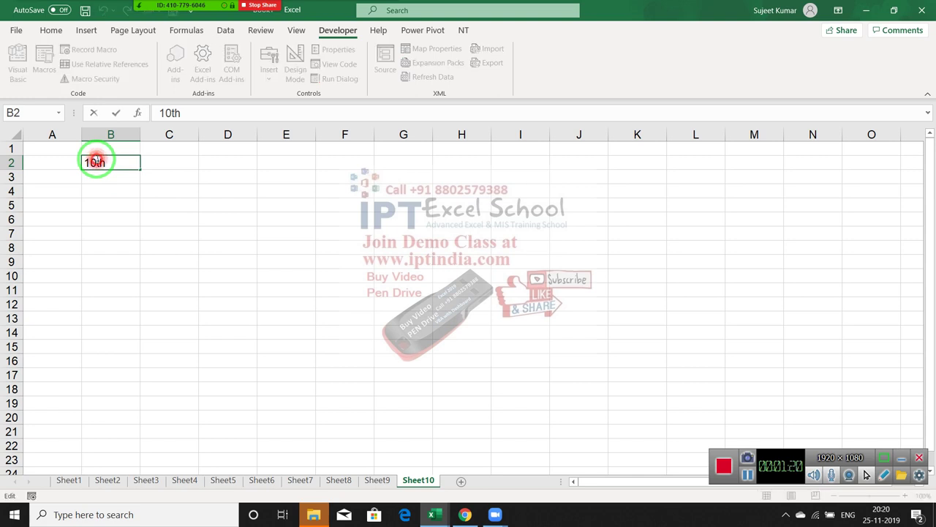
pyautogui.doubleClick(96, 161)
pyautogui.hotkey('shift', 'Right')
pyautogui.hotkey('shift', 'Right')
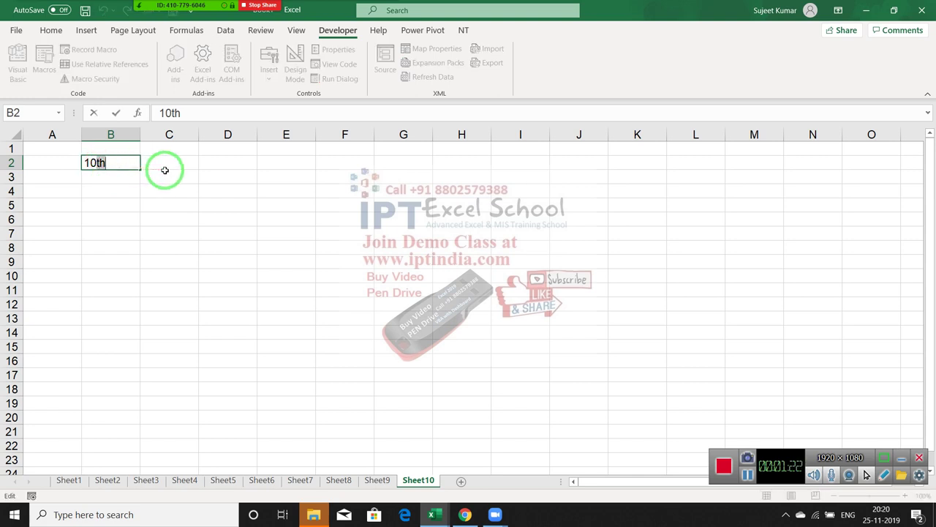
pyautogui.rightClick(103, 162)
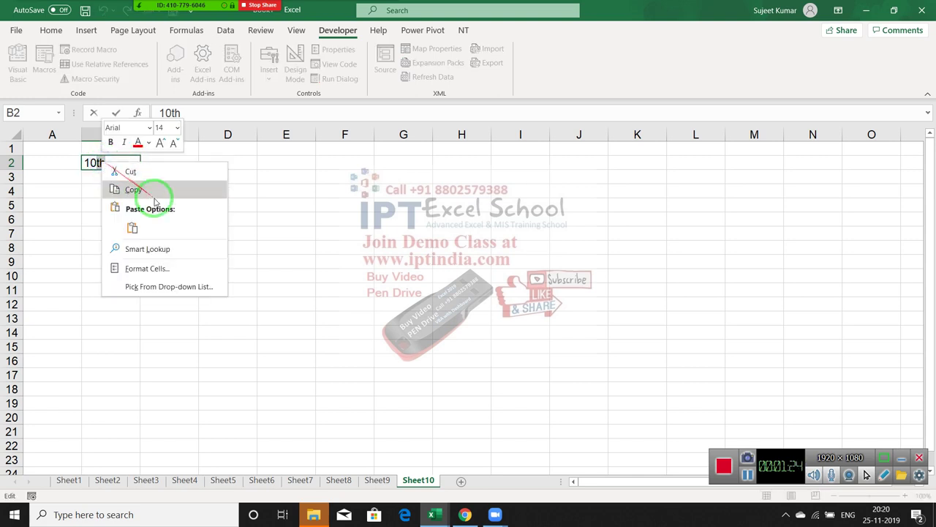
pyautogui.click(189, 269)
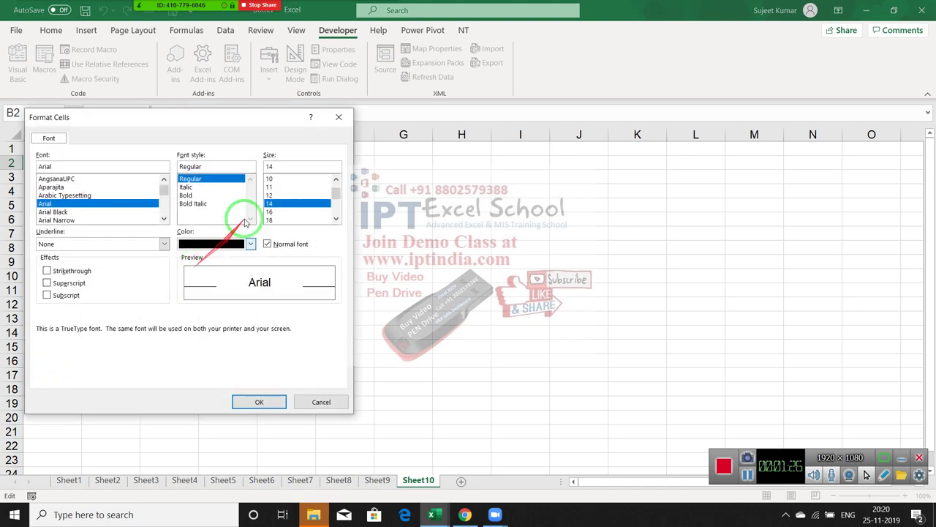
pyautogui.click(68, 283)
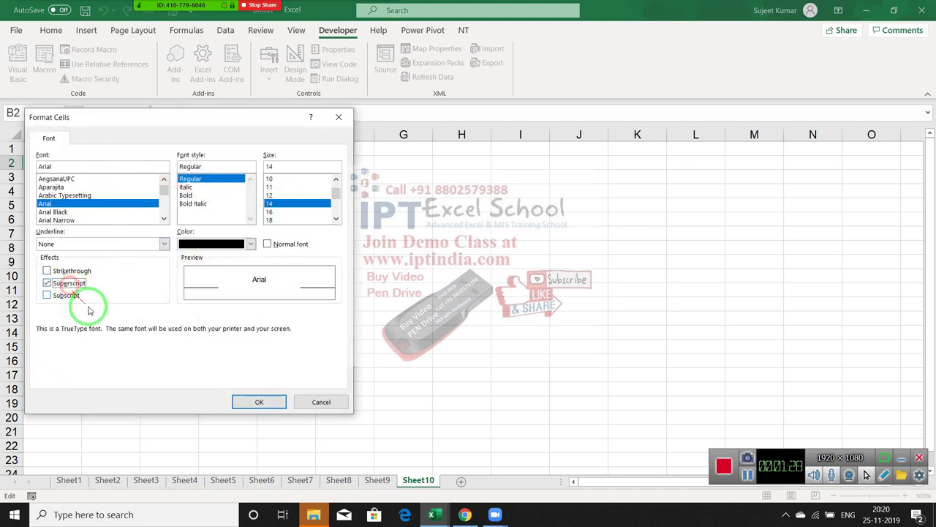
pyautogui.click(259, 402)
# Enter 23rd in cell B3, correcting the mistyped letters.
pyautogui.click(193, 375)
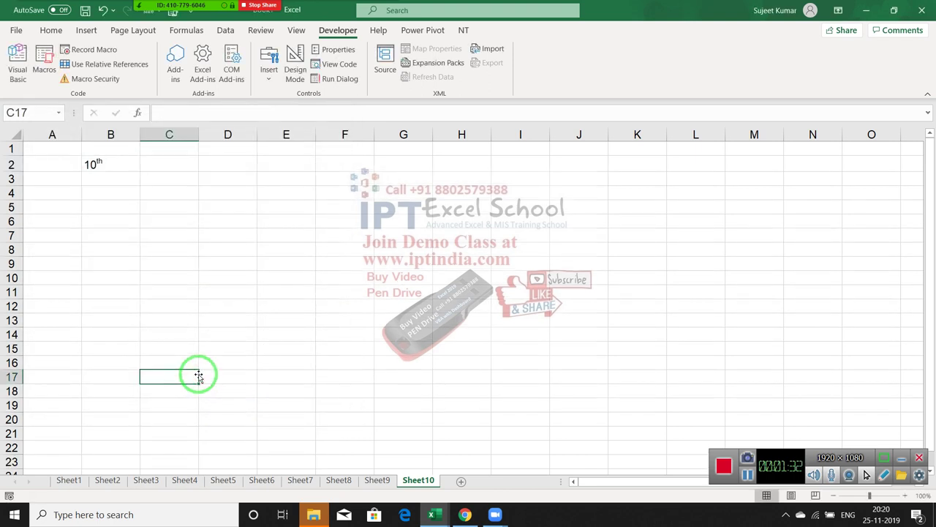
pyautogui.click(90, 179)
pyautogui.write('23')
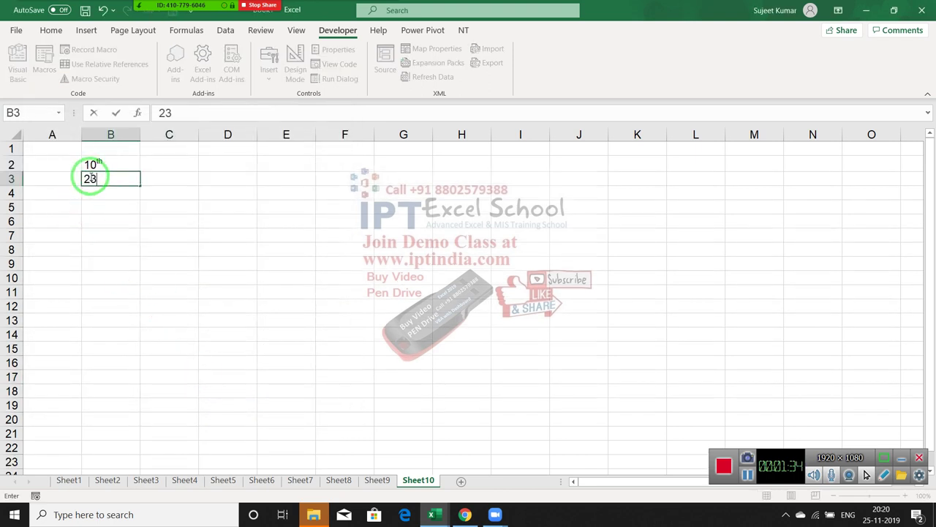
pyautogui.write('e')
pyautogui.press('BackSpace')
pyautogui.write('e')
pyautogui.press('BackSpace')
pyautogui.write('r')
pyautogui.write('d')
pyautogui.hotkey('ctrl', 'Return')
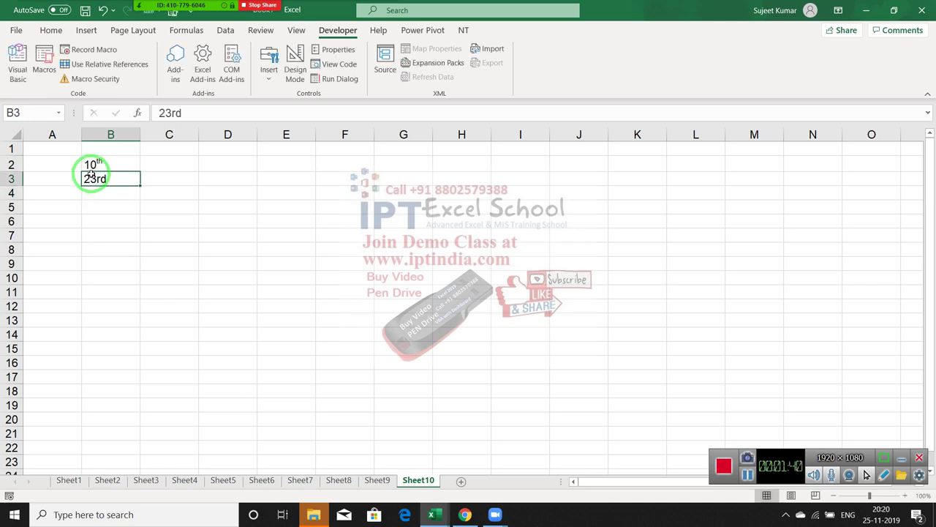
# Format the 'rd' in B3 as superscript.
pyautogui.doubleClick(89, 176)
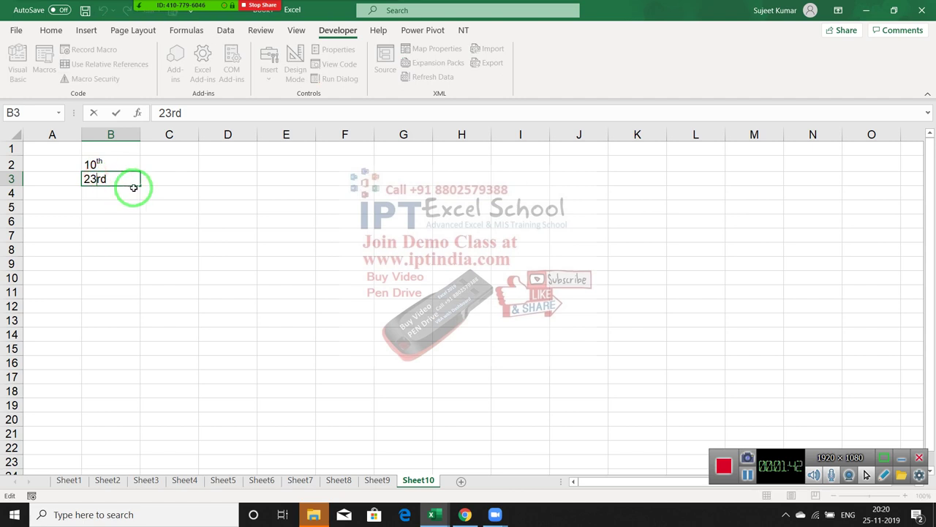
pyautogui.hotkey('shift', 'Right')
pyautogui.hotkey('shift', 'Right')
pyautogui.rightClick(94, 175)
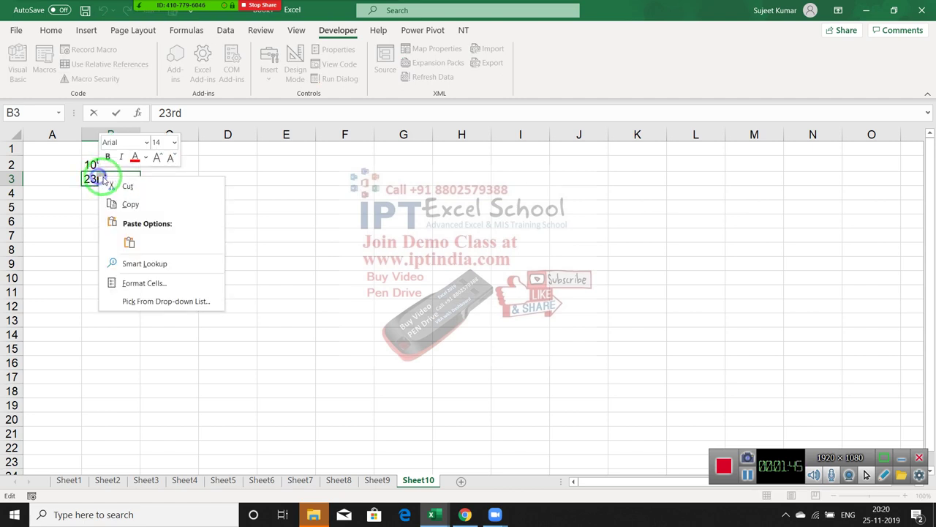
pyautogui.click(171, 283)
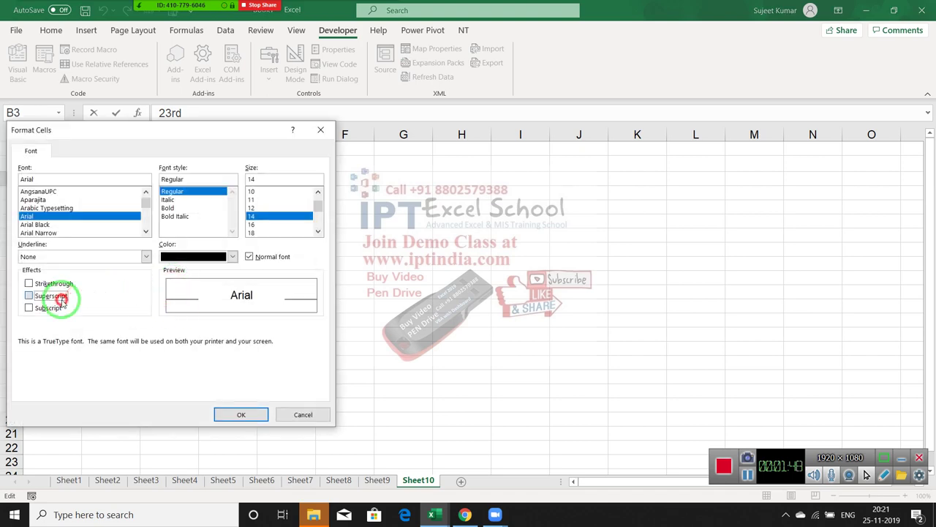
pyautogui.click(51, 295)
pyautogui.click(240, 412)
pyautogui.moveTo(116, 294); pyautogui.dragTo(116, 285)
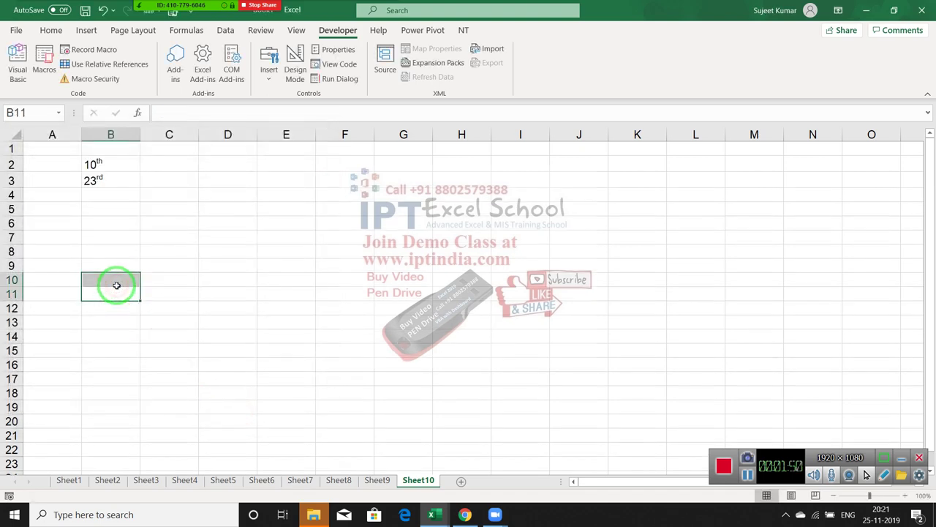
# Enter 10o in cell C2, replacing the capital O with a lowercase o.
pyautogui.click(154, 164)
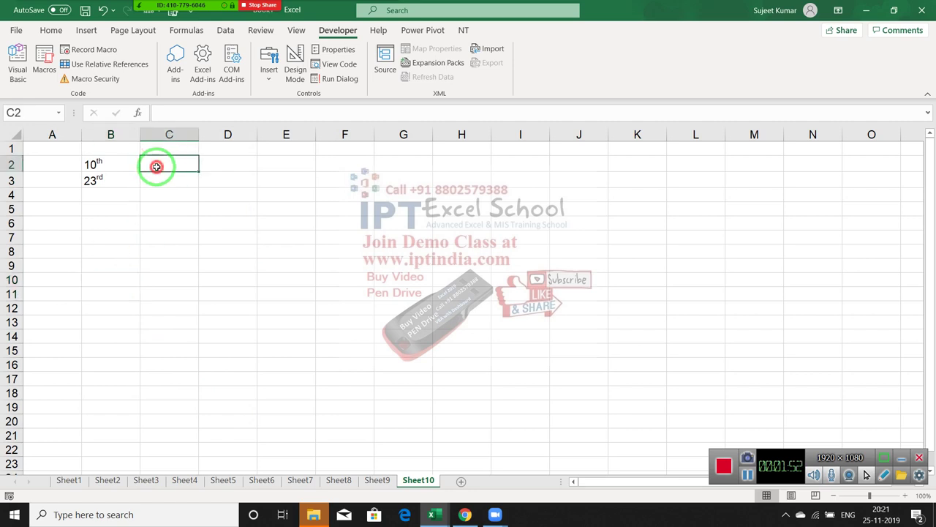
pyautogui.write('10')
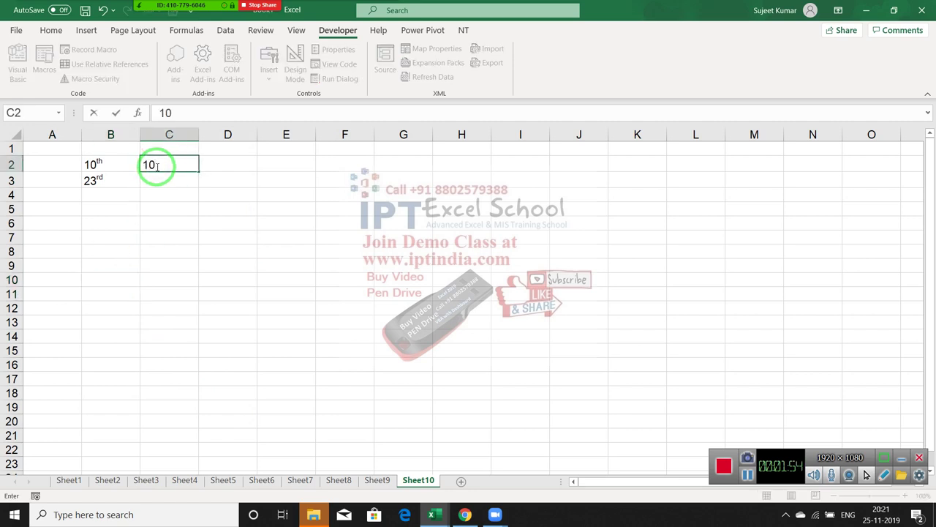
pyautogui.write('O')
pyautogui.press('Return')
pyautogui.click(158, 166)
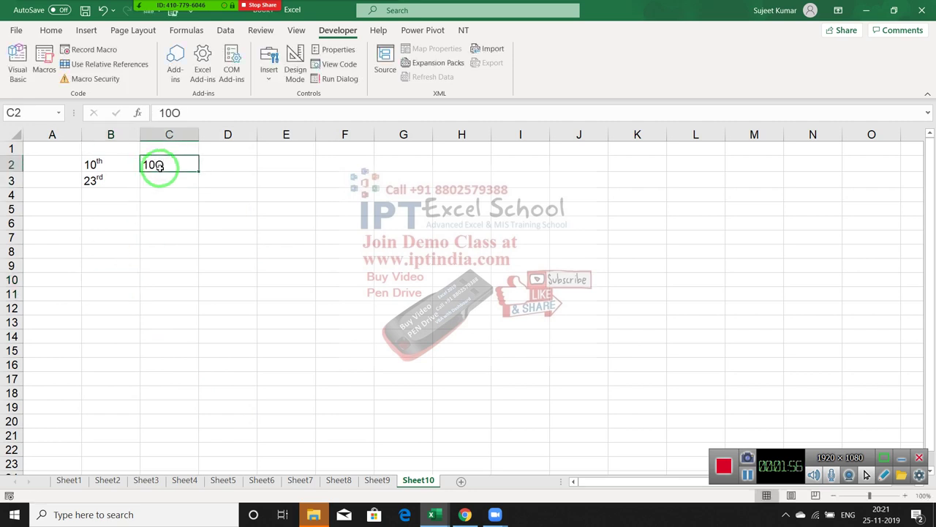
pyautogui.doubleClick(168, 167)
pyautogui.press('BackSpace')
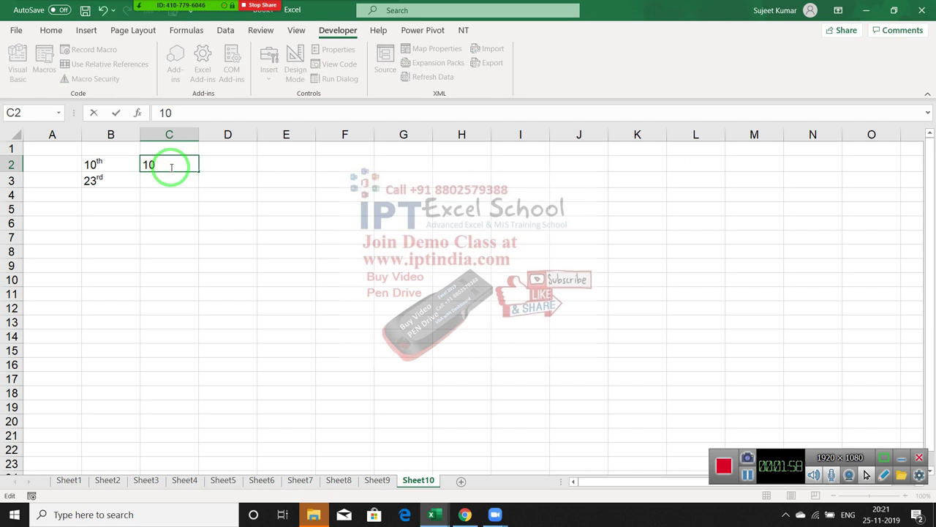
pyautogui.write('o')
pyautogui.press('Return')
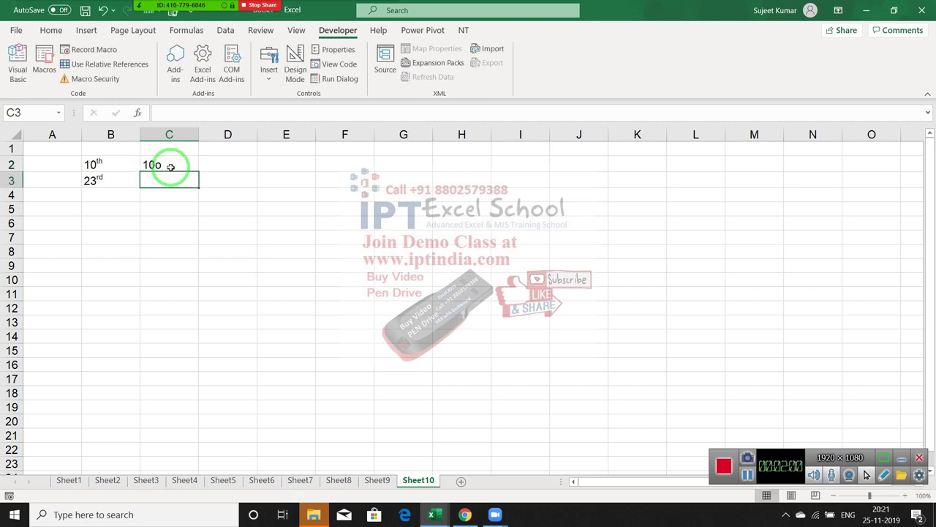
# Format the trailing o in C2 as superscript, like a degree mark.
pyautogui.click(171, 167)
pyautogui.doubleClick(171, 167)
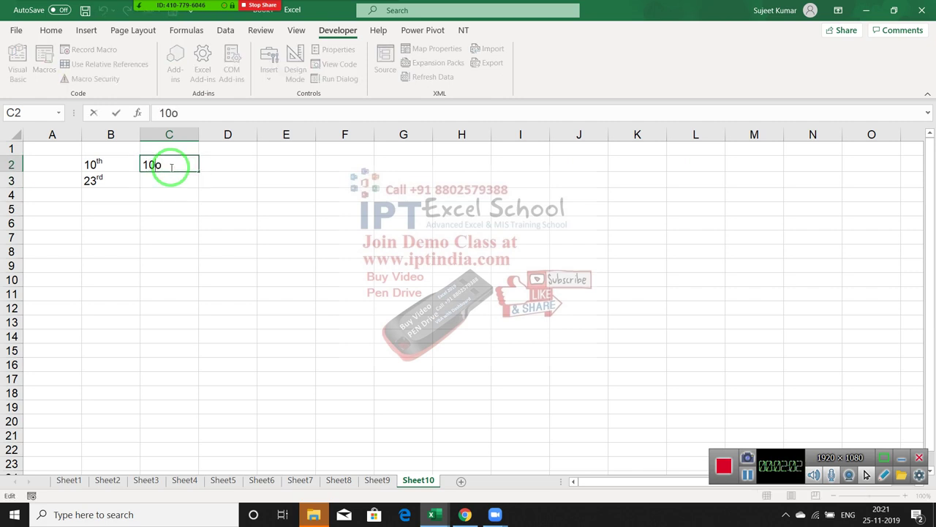
pyautogui.moveTo(171, 166); pyautogui.dragTo(158, 167)
pyautogui.rightClick(159, 165)
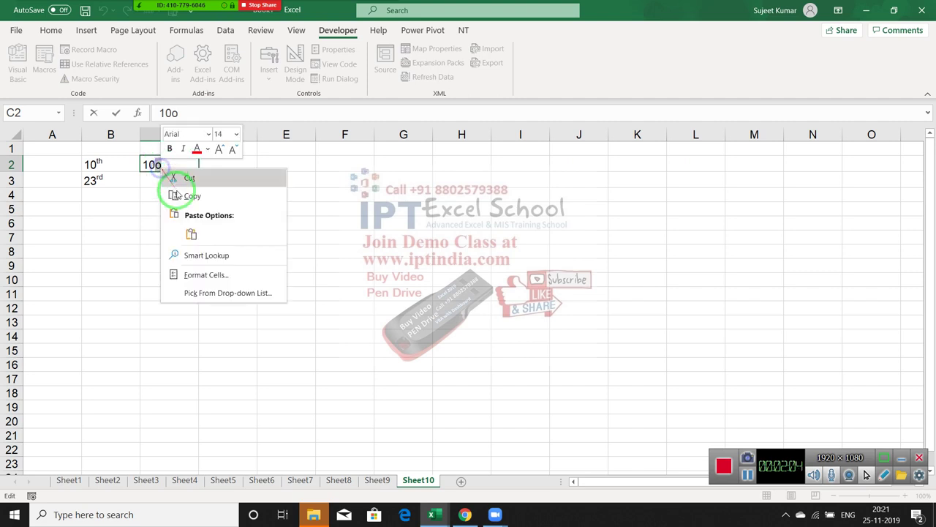
pyautogui.click(212, 274)
pyautogui.click(94, 288)
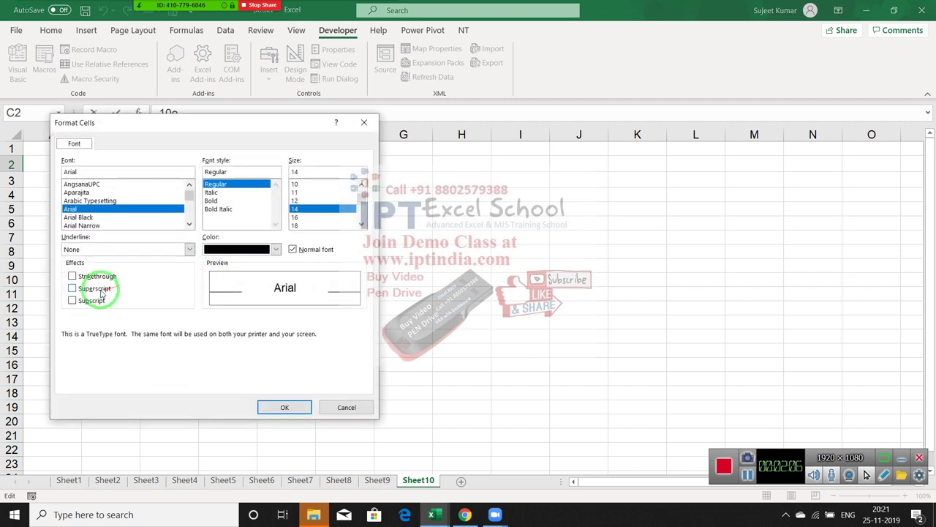
pyautogui.click(278, 403)
pyautogui.click(188, 306)
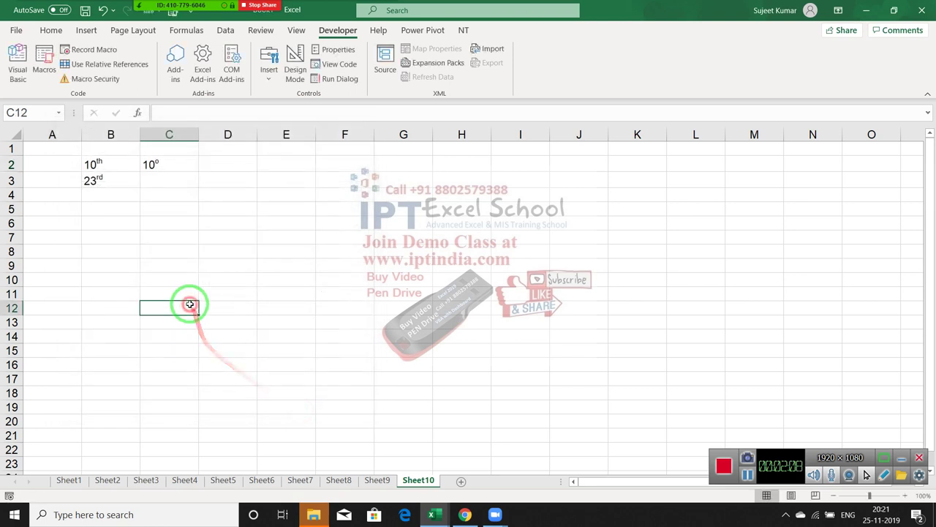
# Type 102 in D2 and superscript its final 2, which reverts to a plain number.
pyautogui.click(219, 167)
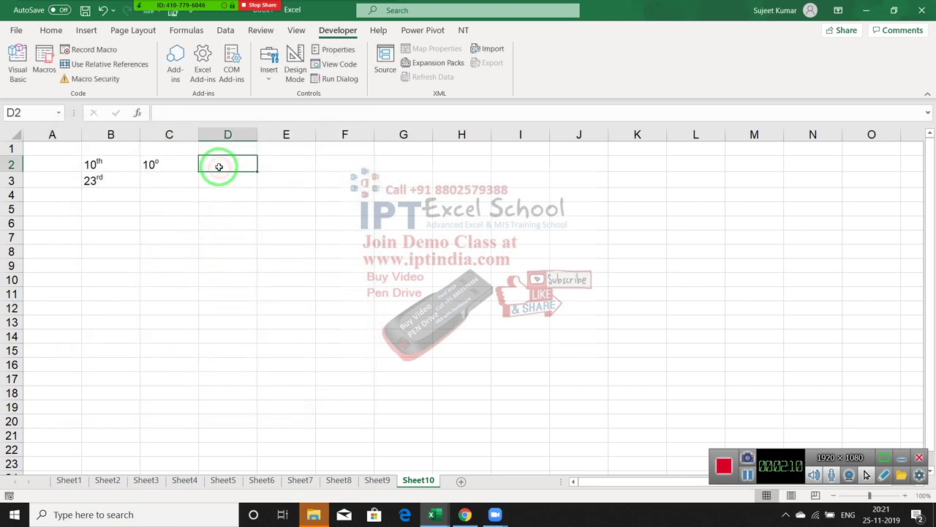
pyautogui.write('102')
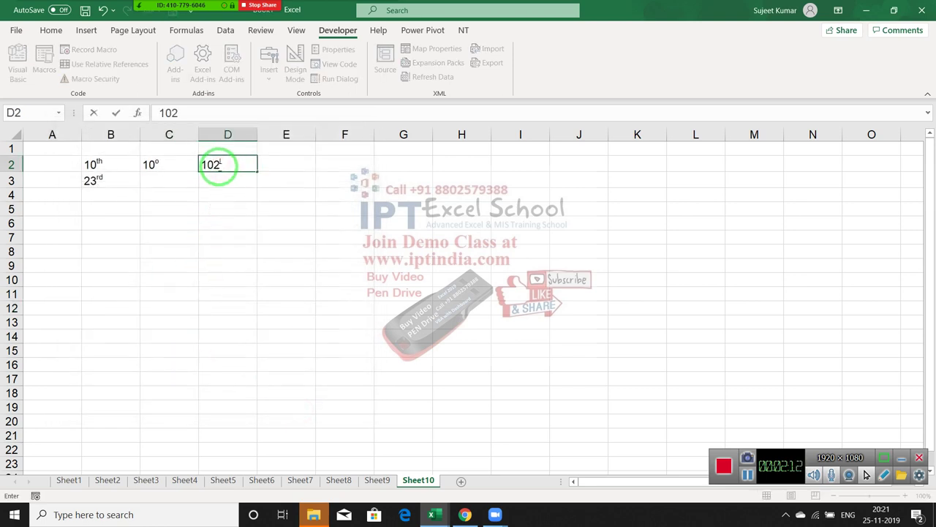
pyautogui.moveTo(220, 165); pyautogui.dragTo(213, 165)
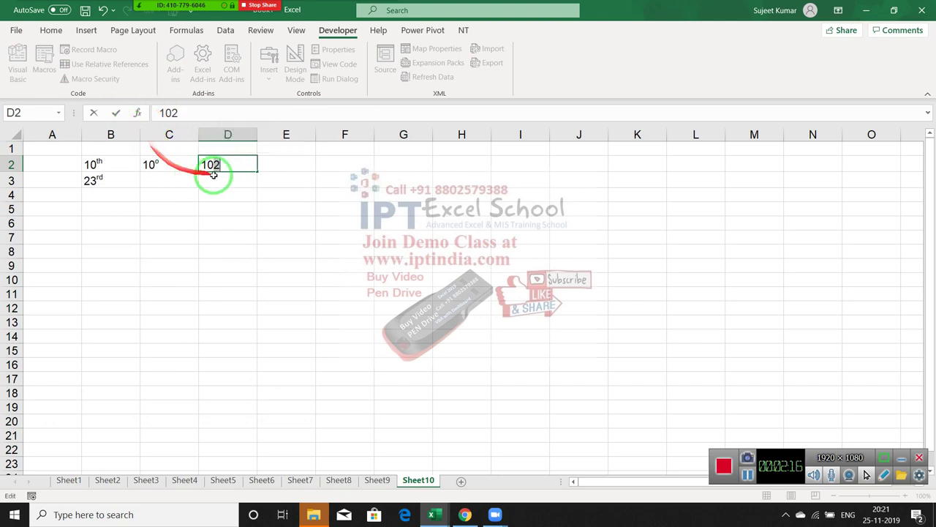
pyautogui.rightClick(213, 165)
pyautogui.click(248, 265)
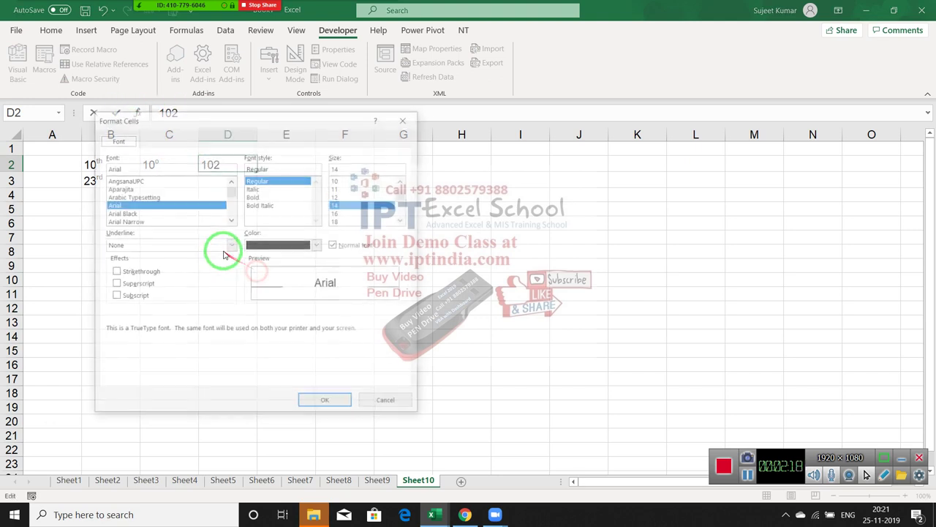
pyautogui.click(114, 283)
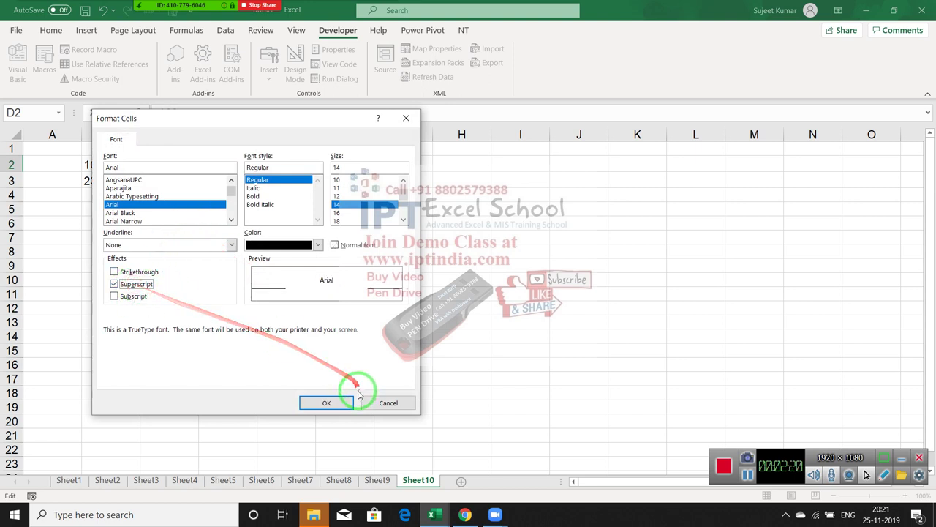
pyautogui.click(335, 397)
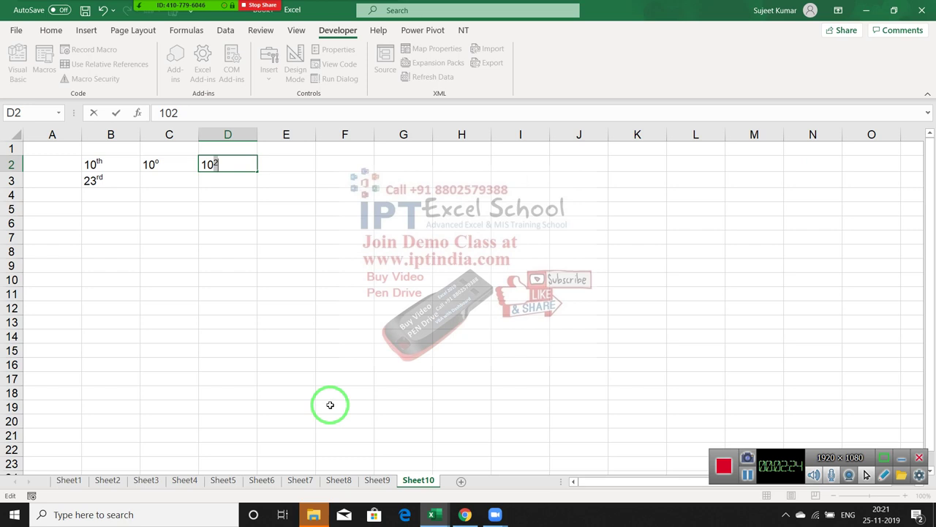
pyautogui.press('Right')
pyautogui.press('Return')
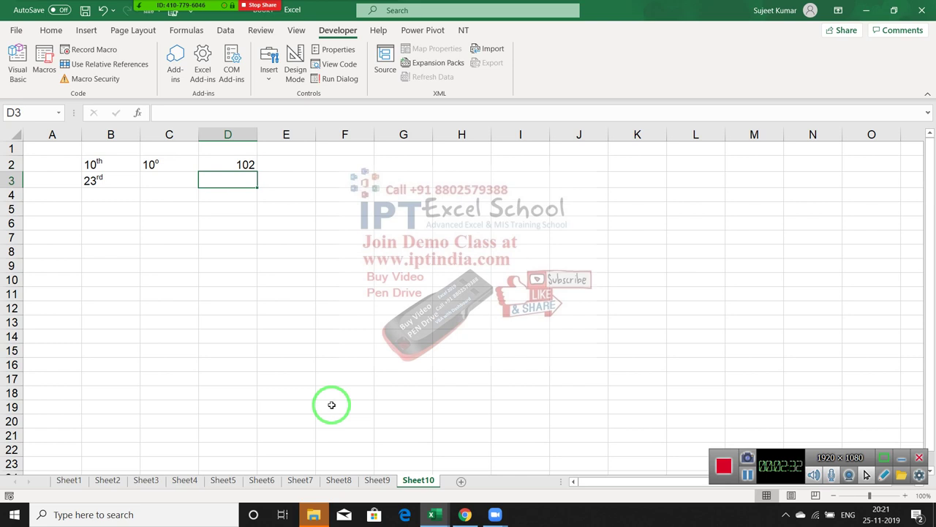
# Re-enter D2 as text '102 with a leading apostrophe.
pyautogui.press('Up')
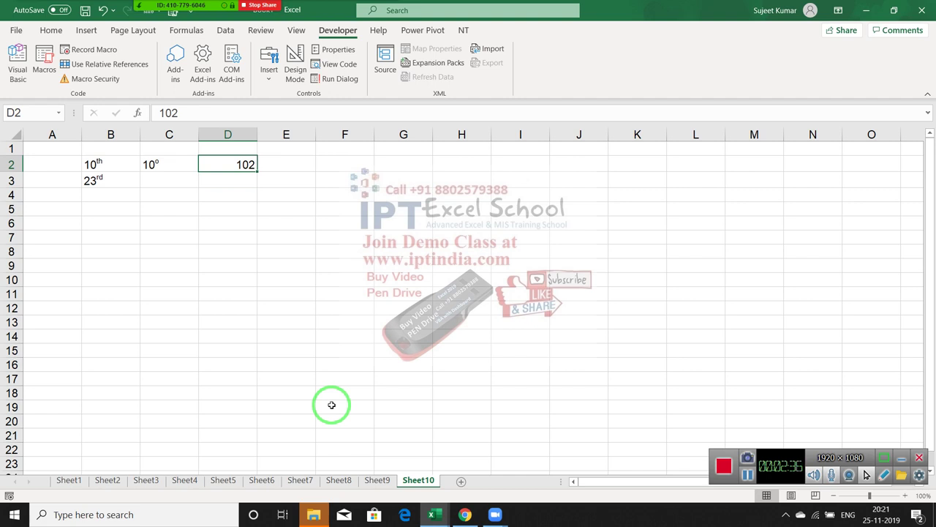
pyautogui.write("'102")
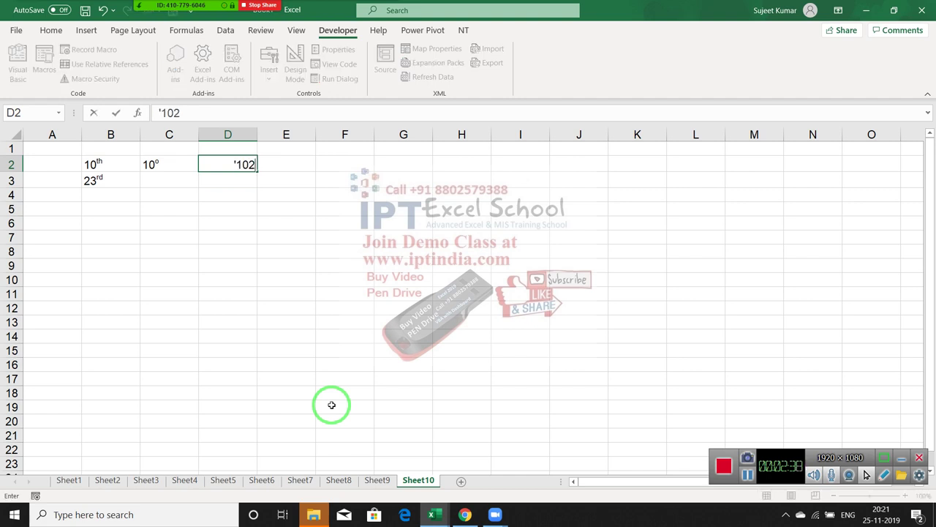
pyautogui.press('Return')
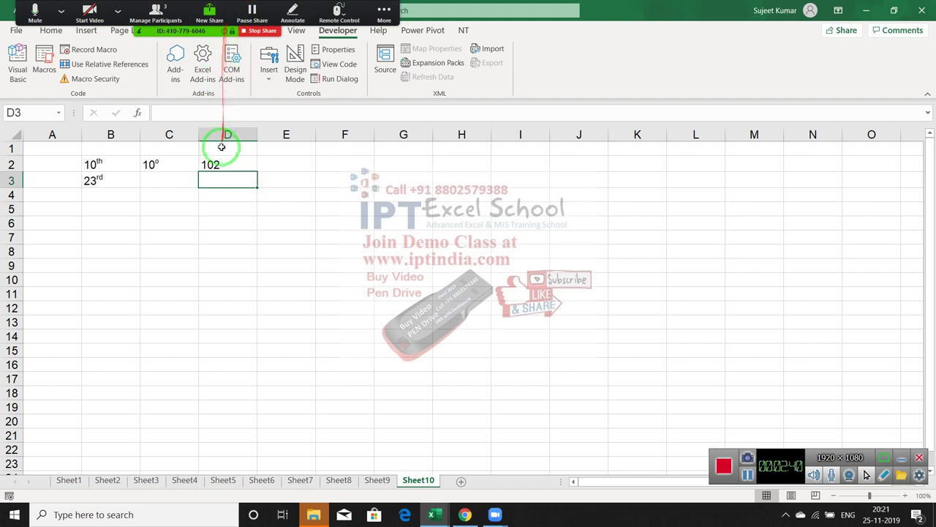
# Format the final 2 in D2 as superscript so it shows 10².
pyautogui.click(222, 160)
pyautogui.doubleClick(246, 162)
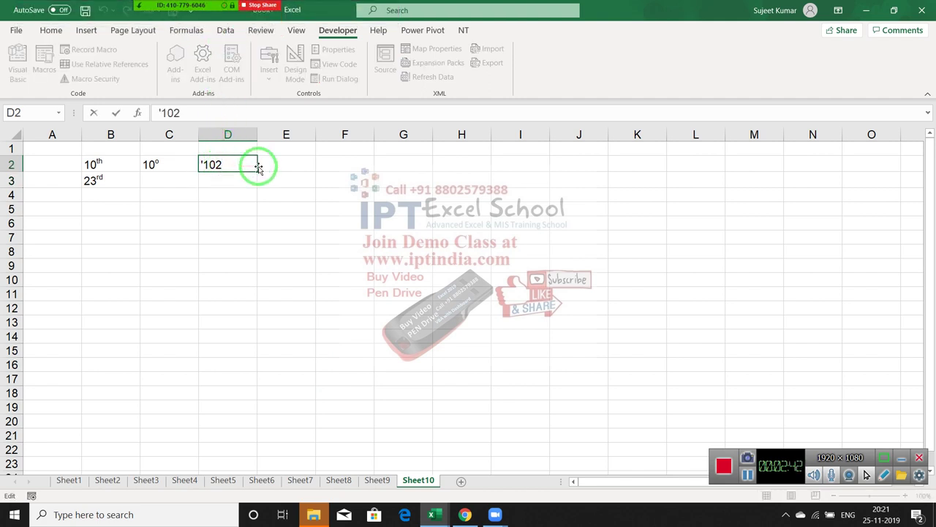
pyautogui.moveTo(258, 167); pyautogui.dragTo(224, 162)
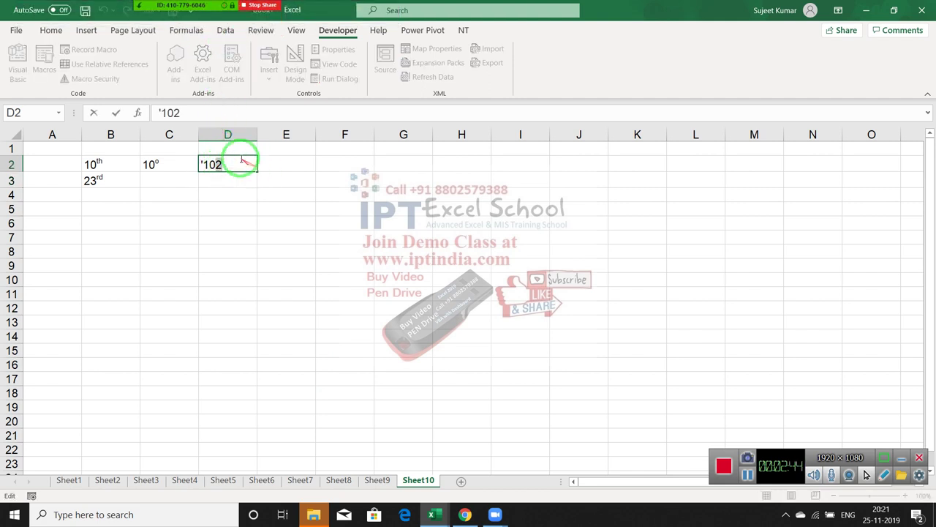
pyautogui.rightClick(221, 162)
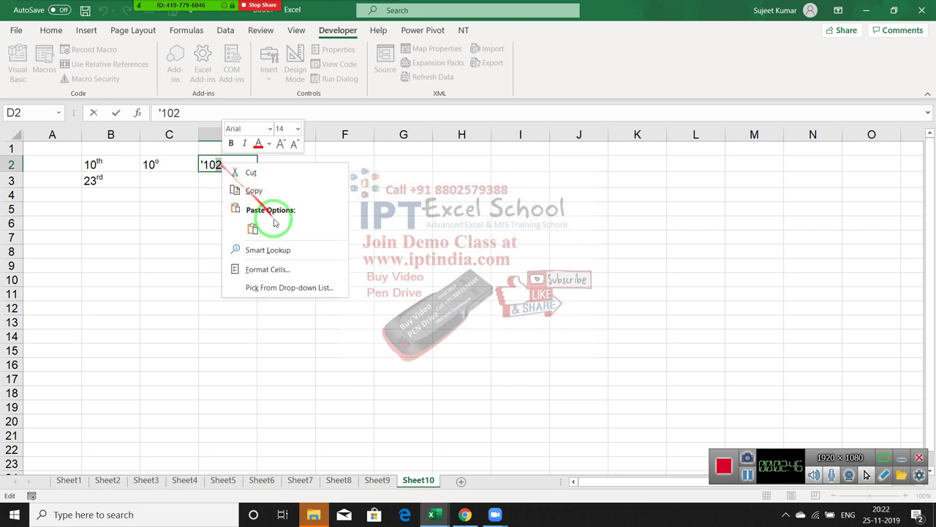
pyautogui.click(247, 269)
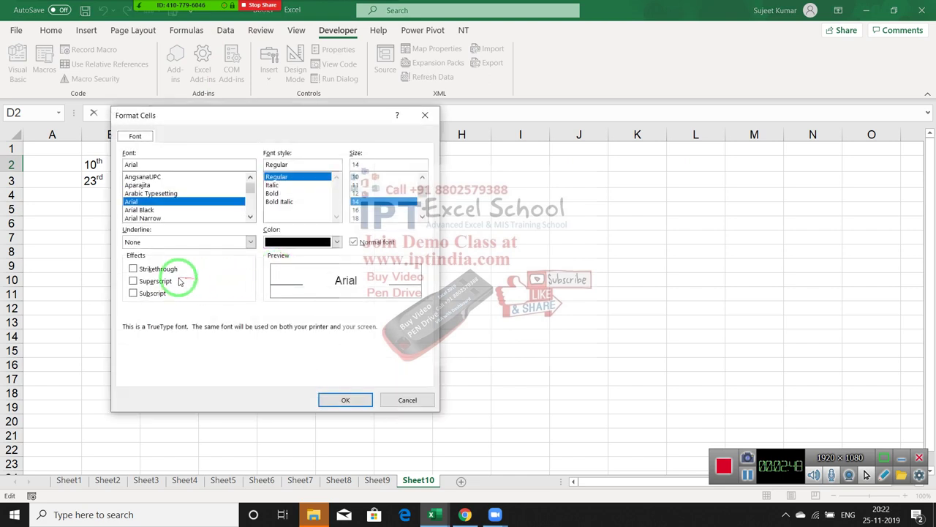
pyautogui.click(154, 281)
pyautogui.click(345, 399)
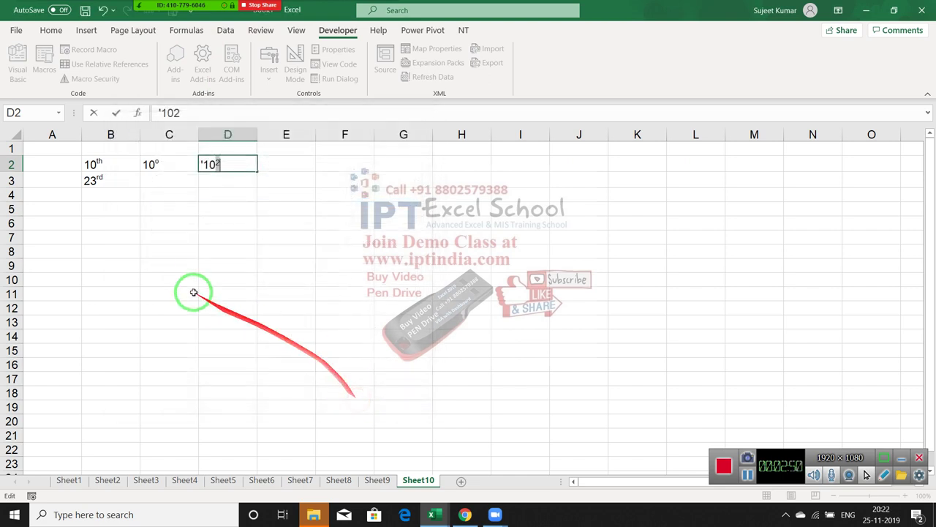
pyautogui.click(192, 265)
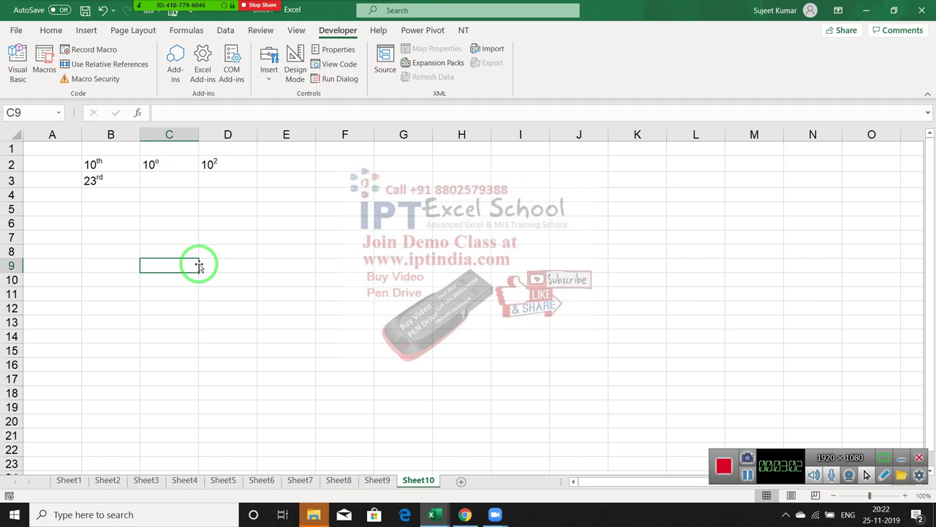
# Enter H2O in cell C5.
pyautogui.click(128, 181)
pyautogui.click(205, 165)
pyautogui.click(141, 205)
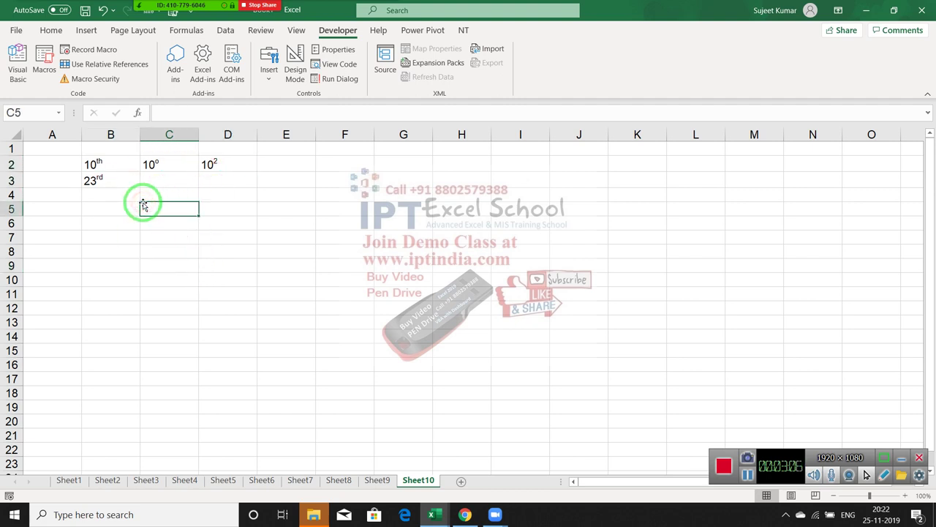
pyautogui.write('H2')
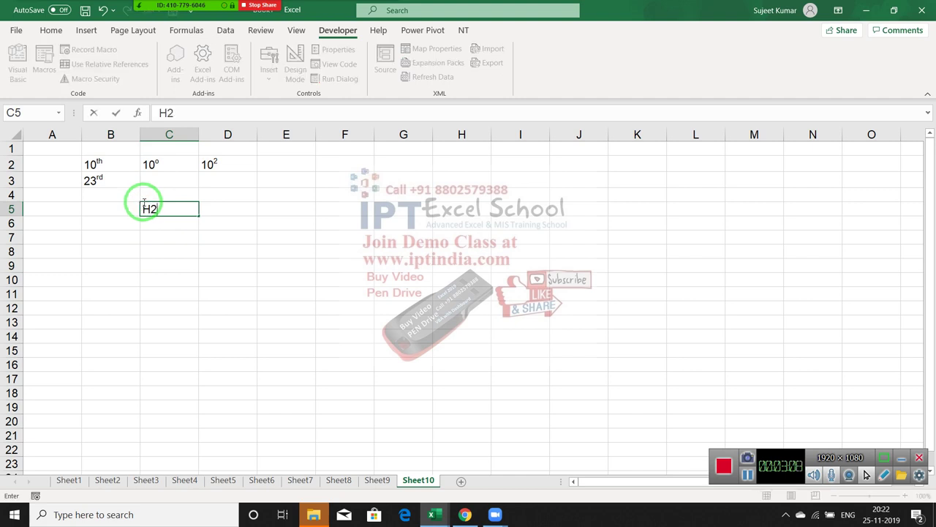
pyautogui.write('O')
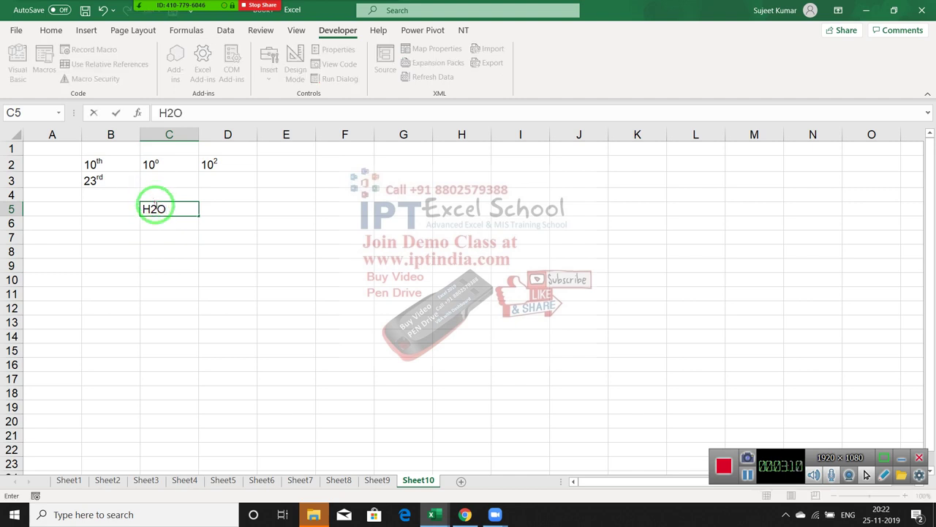
# Format the 2 in H2O as subscript so C5 reads H₂O.
pyautogui.moveTo(157, 209); pyautogui.dragTo(213, 235)
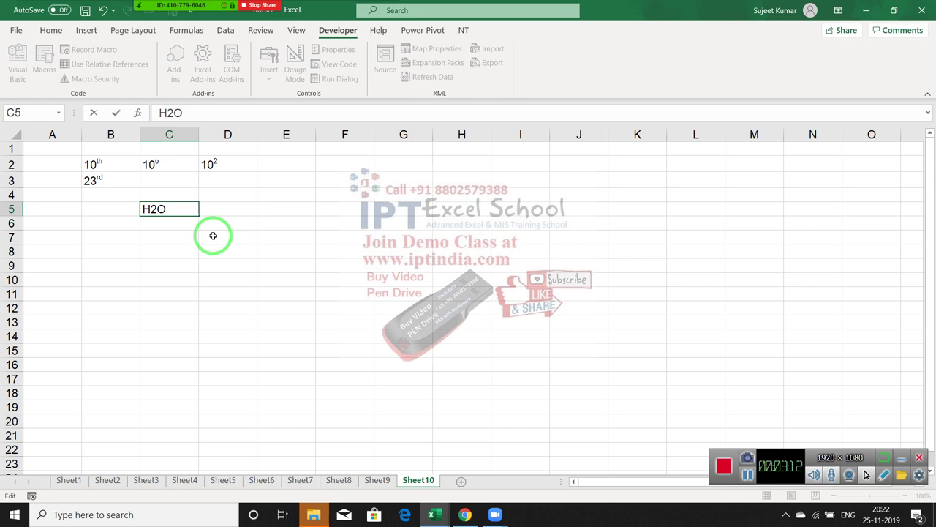
pyautogui.moveTo(150, 209); pyautogui.dragTo(156, 210)
pyautogui.rightClick(155, 212)
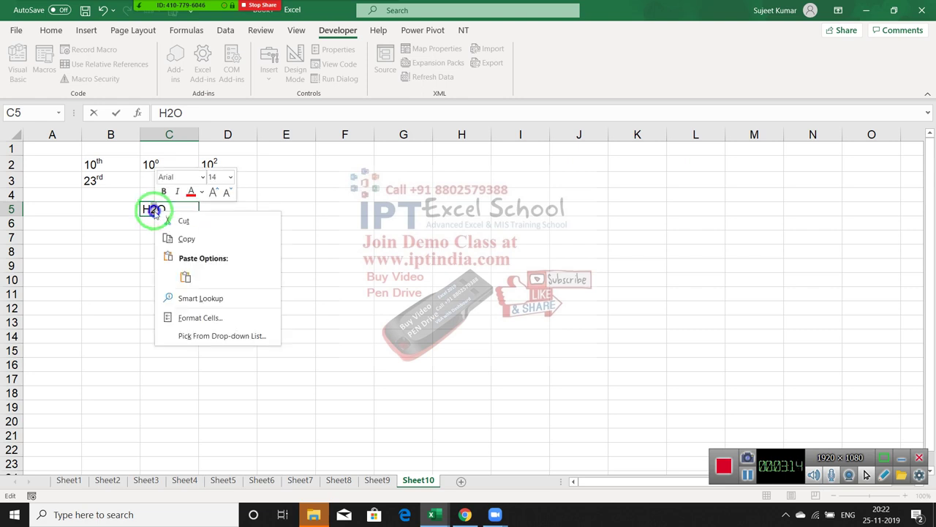
pyautogui.click(198, 318)
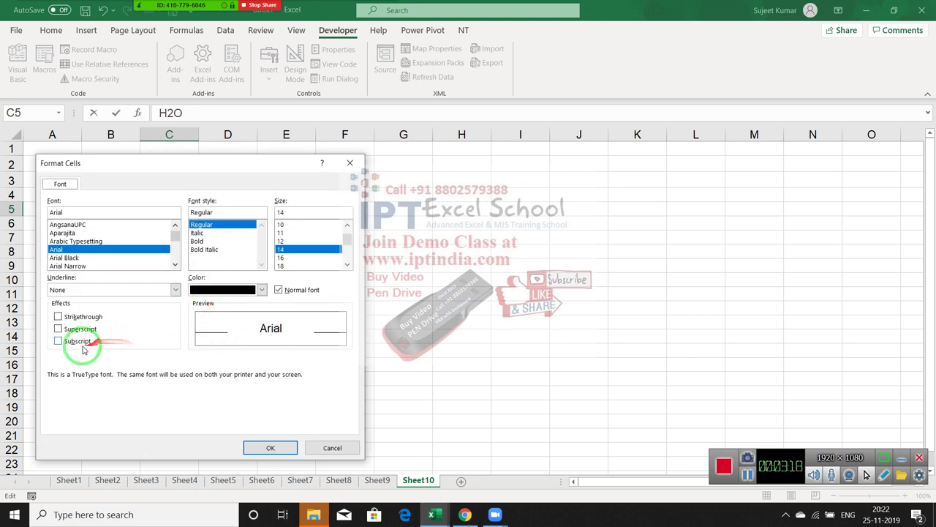
pyautogui.click(82, 341)
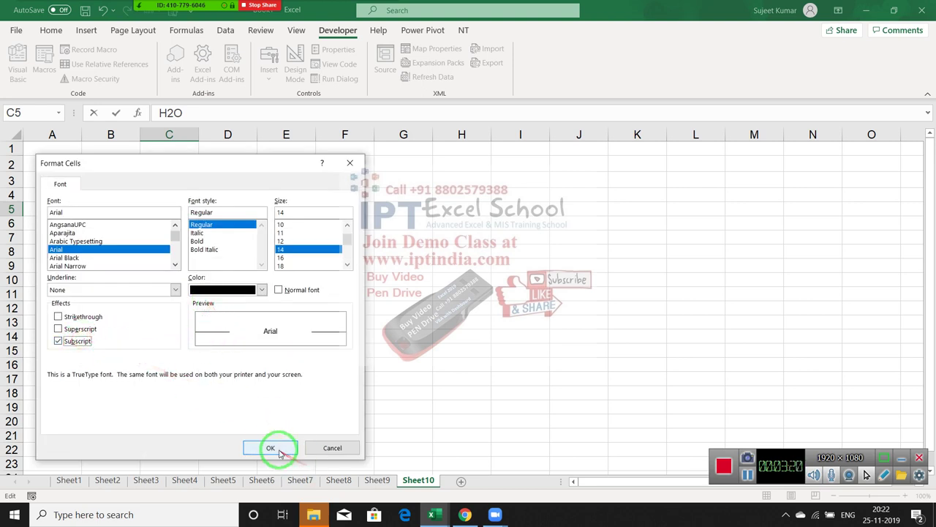
pyautogui.click(276, 446)
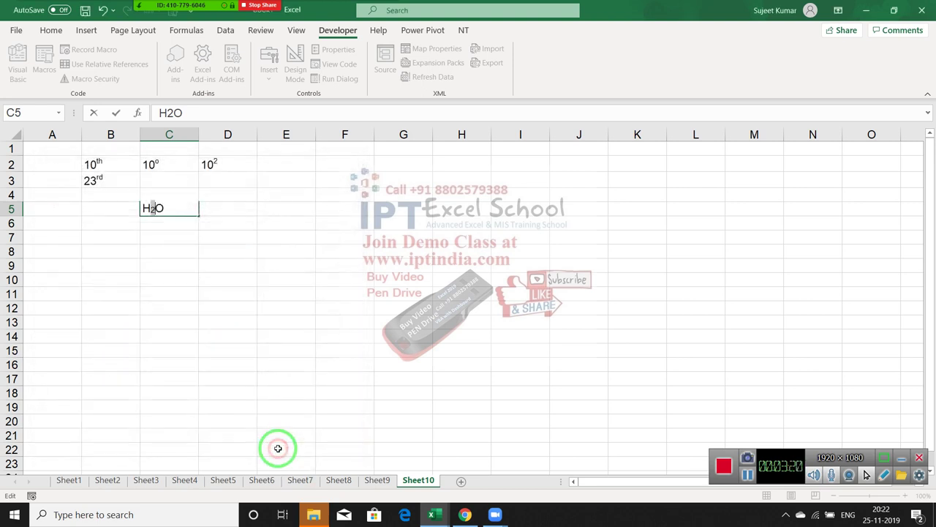
pyautogui.click(207, 341)
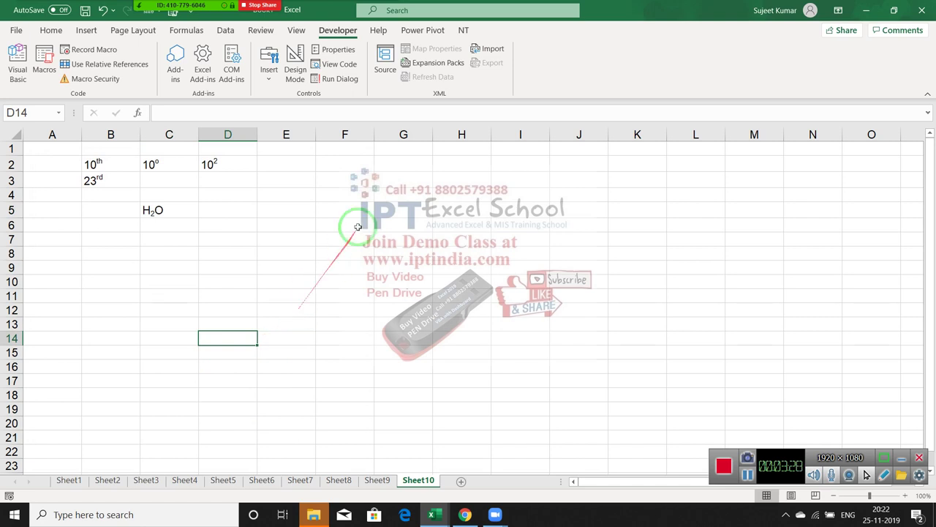
# Fill F1:F6 with the numbers 85, 25, 65, 96, 25, 96.
pyautogui.click(351, 146)
pyautogui.write('85')
pyautogui.press('Return')
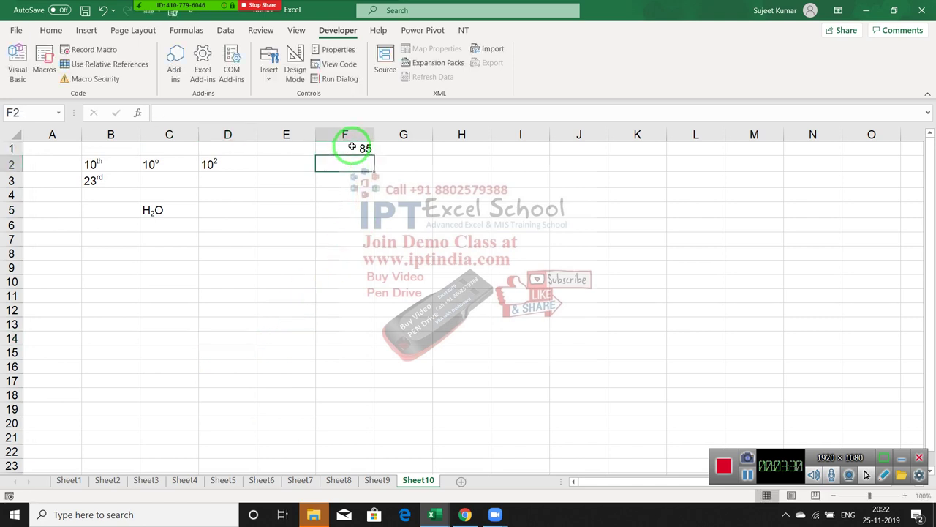
pyautogui.write('25')
pyautogui.press('Return')
pyautogui.write('65')
pyautogui.press('Return')
pyautogui.write('96 ')
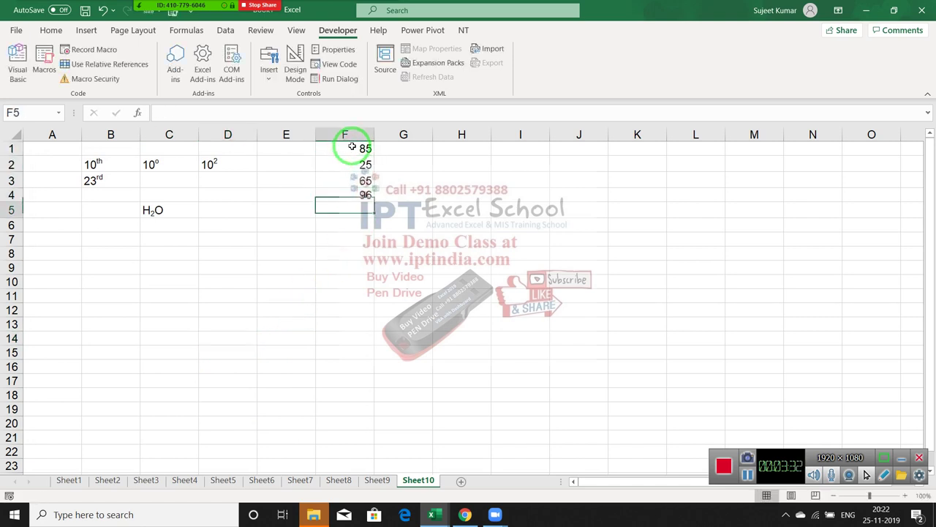
pyautogui.write('25')
pyautogui.press('Return')
pyautogui.write('96')
pyautogui.press('Return')
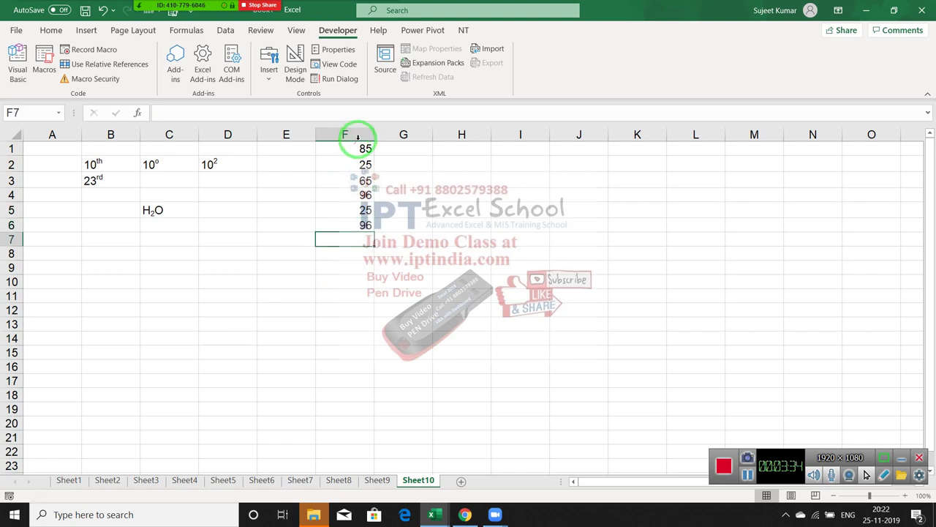
# AutoFit column F to its numbers and widen it slightly.
pyautogui.doubleClick(373, 134)
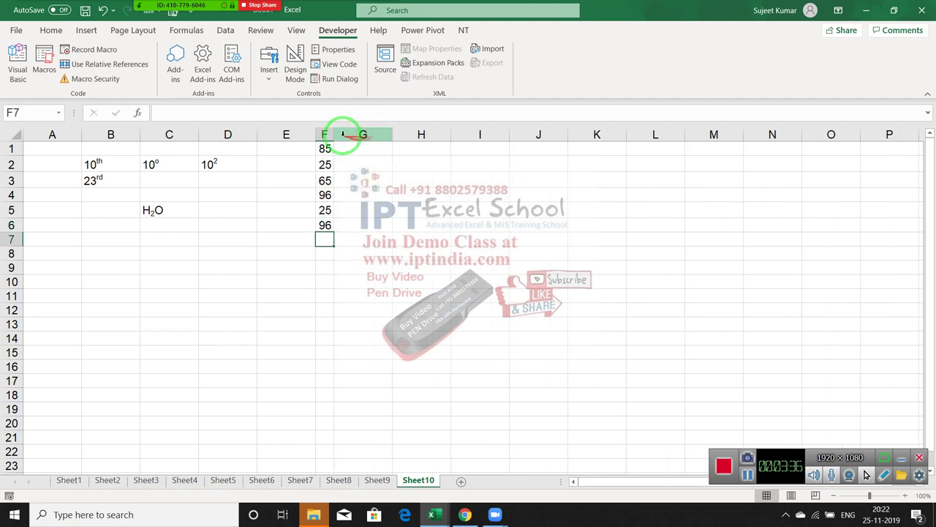
pyautogui.moveTo(337, 134); pyautogui.dragTo(339, 135)
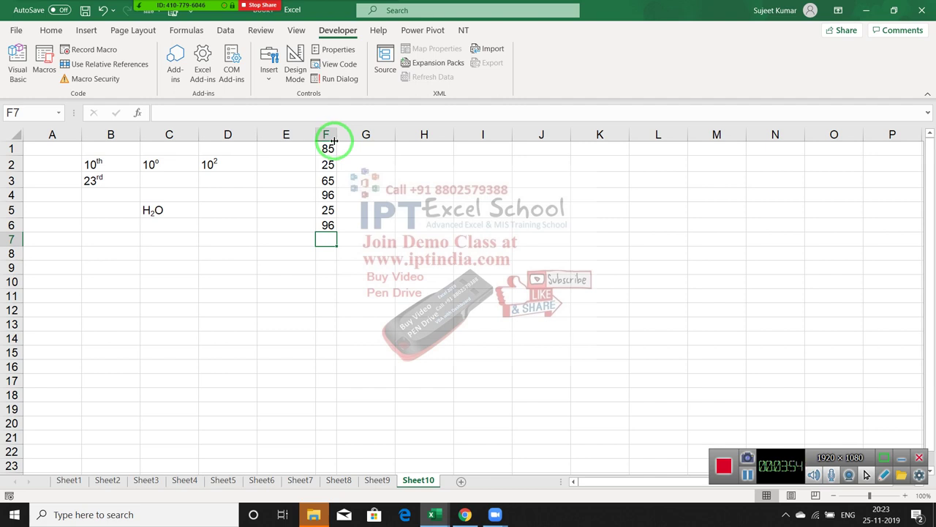
pyautogui.moveTo(165, 15)
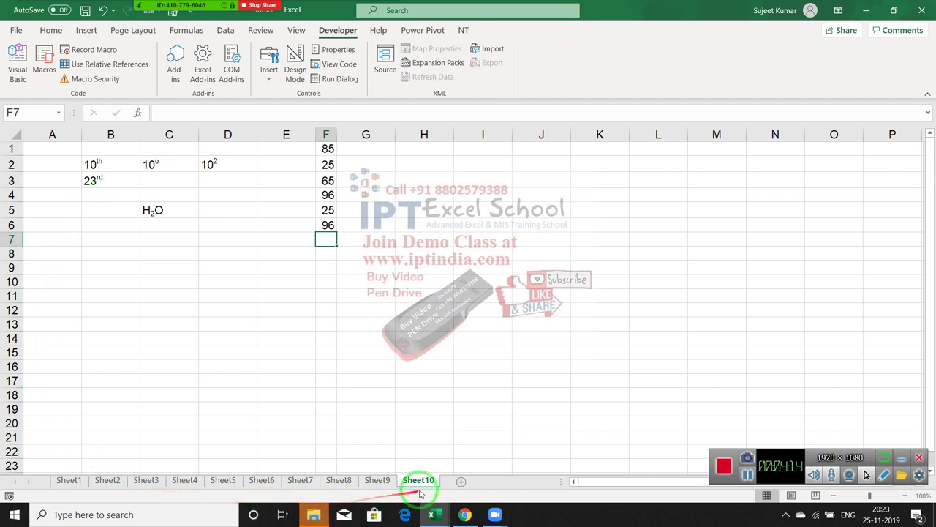
# Add Sheet11 and fill A1:A39 with =RANDBETWEEN(10,90).
pyautogui.click(461, 481)
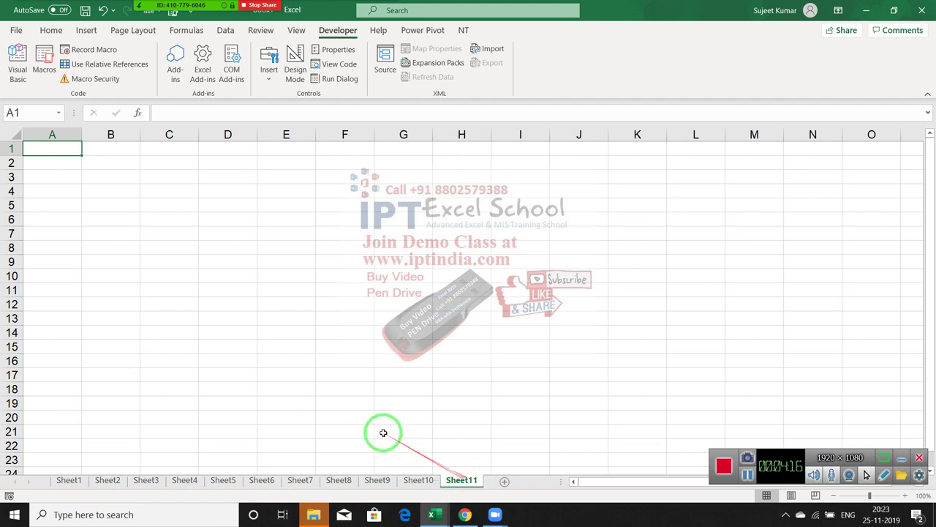
pyautogui.write('=ra')
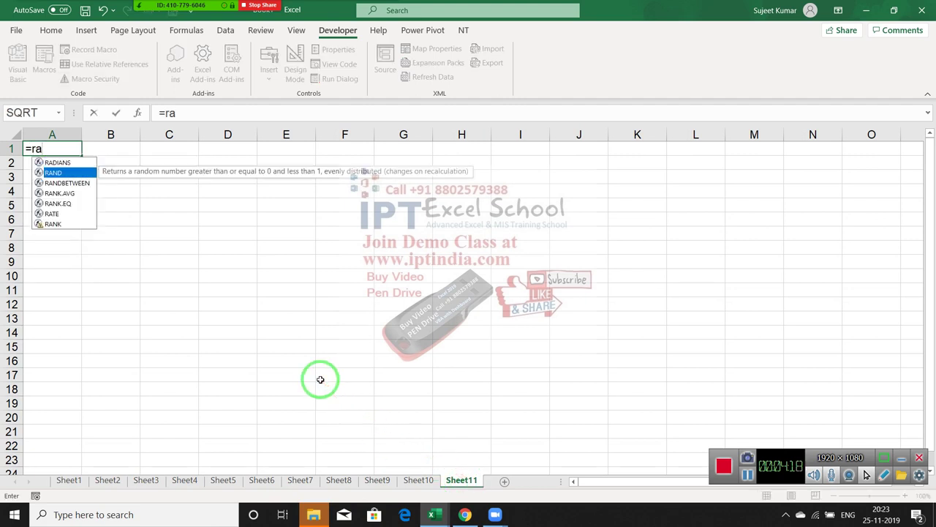
pyautogui.write('10')
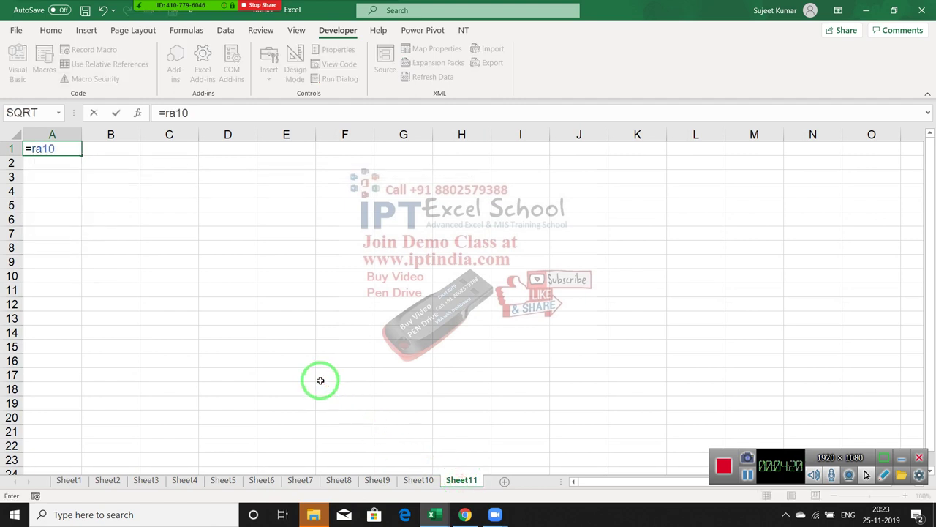
pyautogui.press('BackSpace')
pyautogui.press('BackSpace')
pyautogui.press('Down')
pyautogui.press('Down')
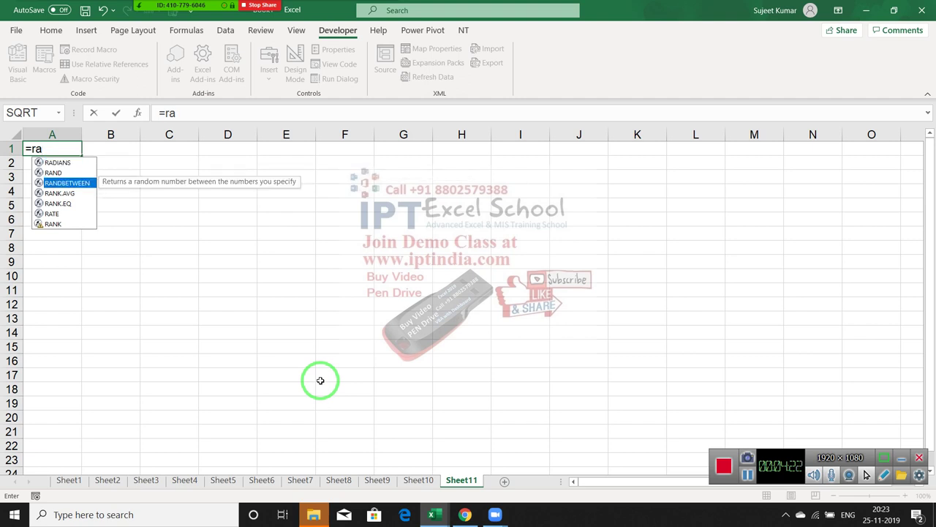
pyautogui.press('Tab')
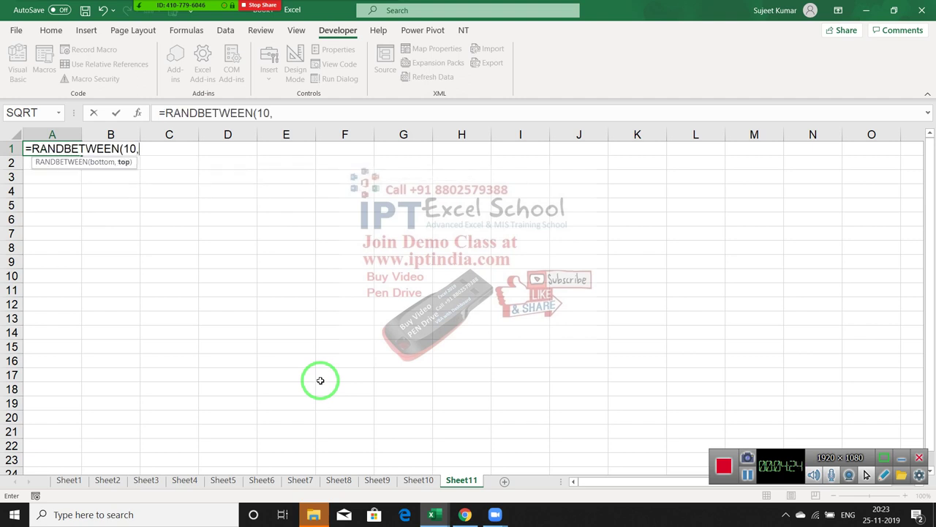
pyautogui.press('Return')
pyautogui.write('3')
pyautogui.press('Escape')
pyautogui.press('Up')
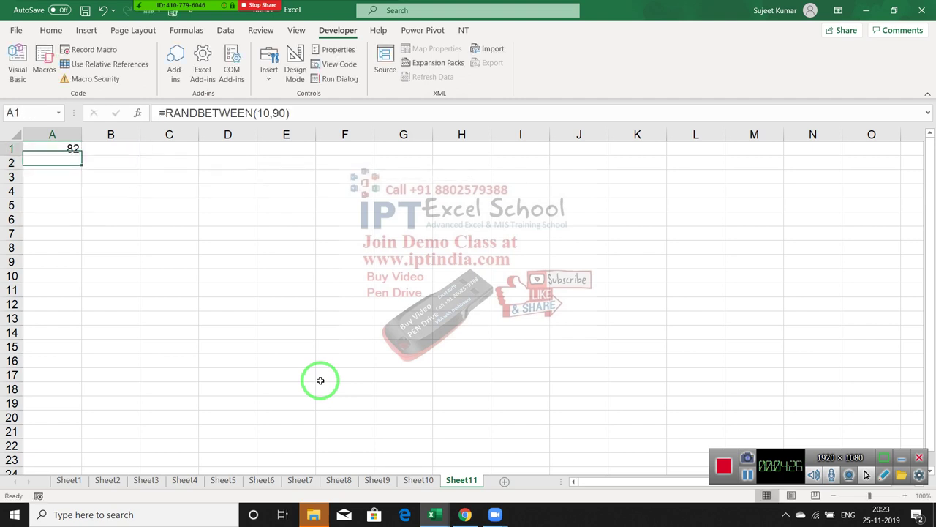
pyautogui.hotkey('shift', 'Down')
pyautogui.hotkey('shift', 'Down')
pyautogui.hotkey('shift', 'Down')
pyautogui.hotkey('shift', 'Down')
pyautogui.hotkey('shift', 'Down')
pyautogui.hotkey('shift', 'Down')
pyautogui.hotkey('shift', 'Down')
pyautogui.hotkey('shift', 'Down')
pyautogui.hotkey('shift', 'Down')
pyautogui.hotkey('shift', 'Down')
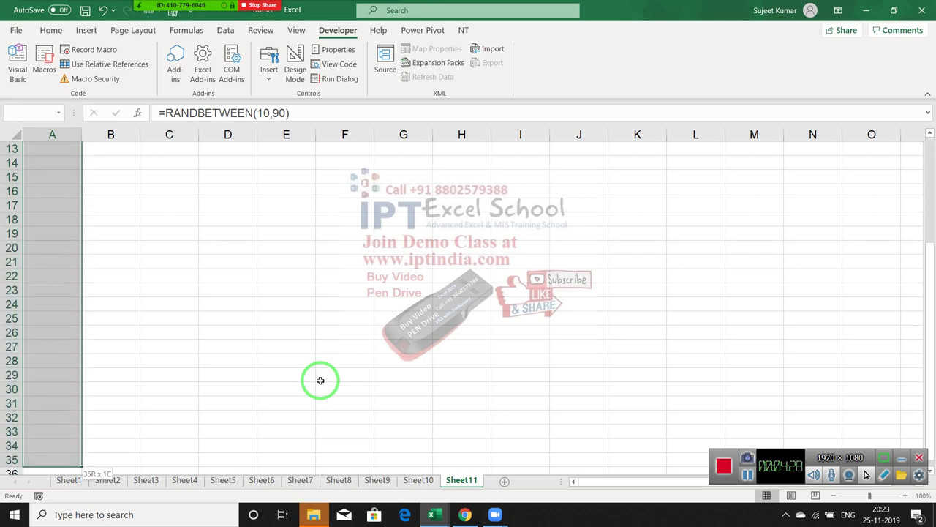
pyautogui.hotkey('shift', 'Down')
pyautogui.hotkey('shift', 'Down')
pyautogui.hotkey('shift', 'Down')
pyautogui.hotkey('ctrl', 'd')
# Copy A1:A39 and paste it back as fixed values with Paste Values.
pyautogui.hotkey('ctrl', 'Home')
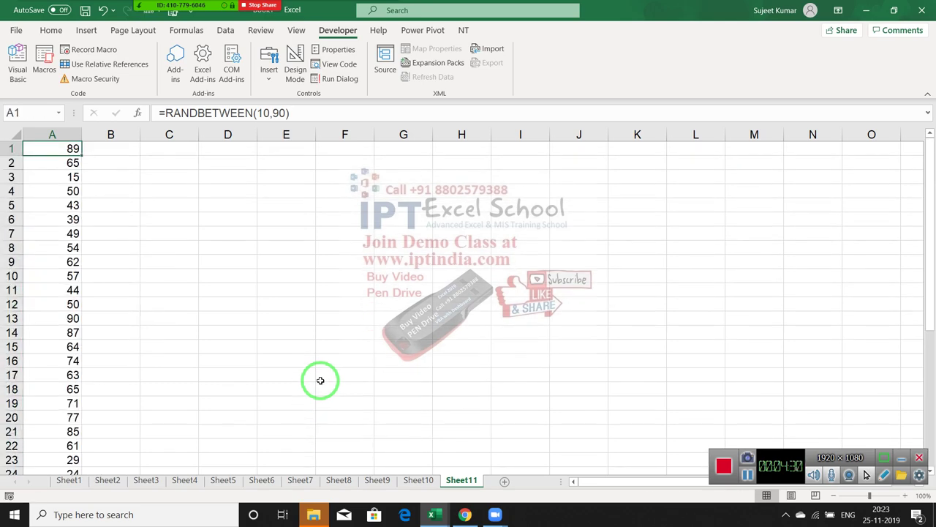
pyautogui.hotkey('ctrl', 'Down')
pyautogui.hotkey('ctrl', 'Up')
pyautogui.hotkey('ctrl', 'shift', 'Down')
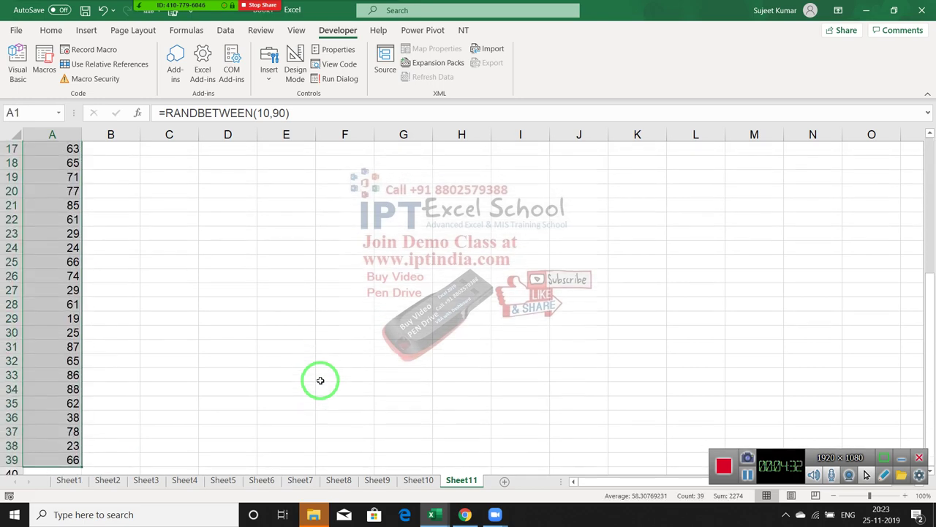
pyautogui.hotkey('ctrl', 'c')
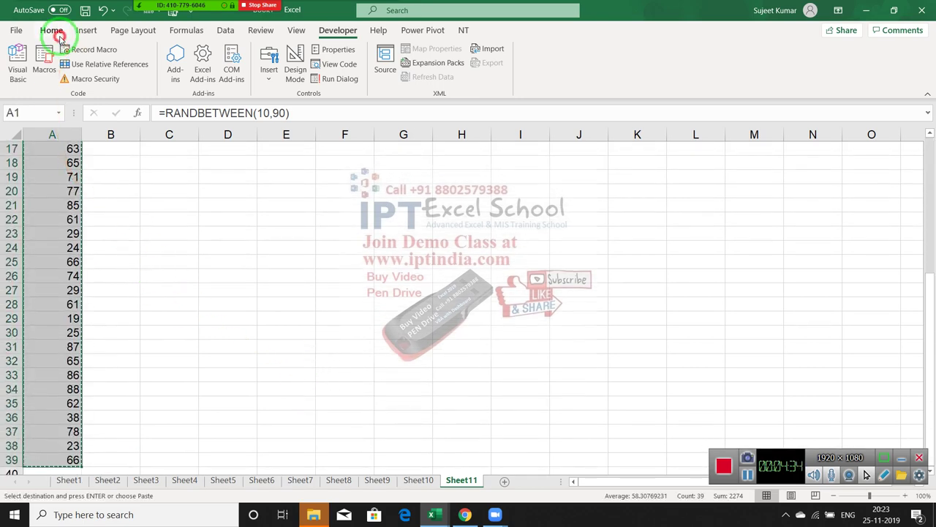
pyautogui.click(51, 30)
pyautogui.click(17, 79)
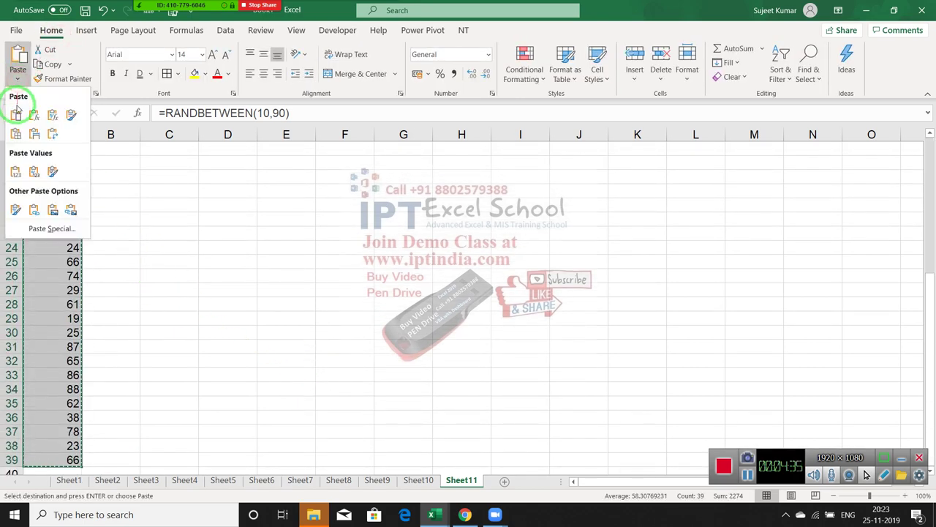
pyautogui.click(16, 172)
pyautogui.scroll(5, 122, 183)
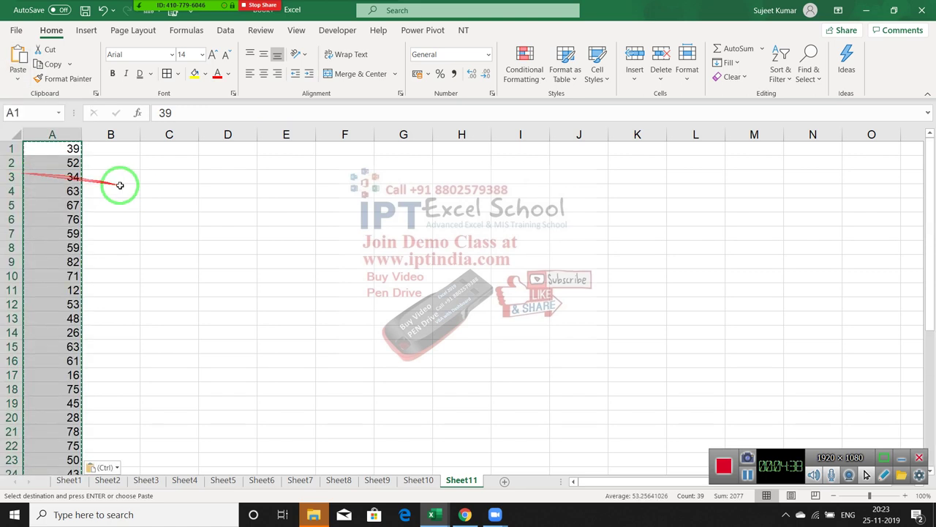
pyautogui.press('Escape')
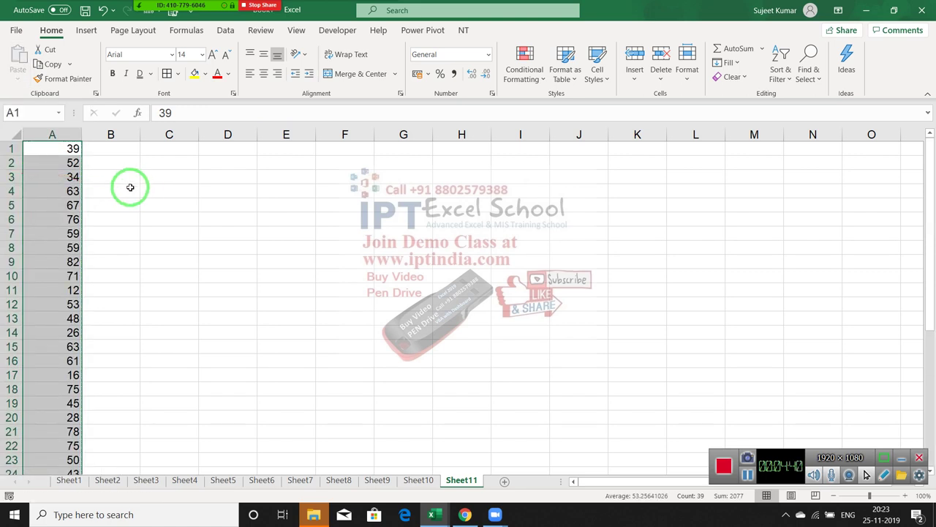
pyautogui.click(105, 153)
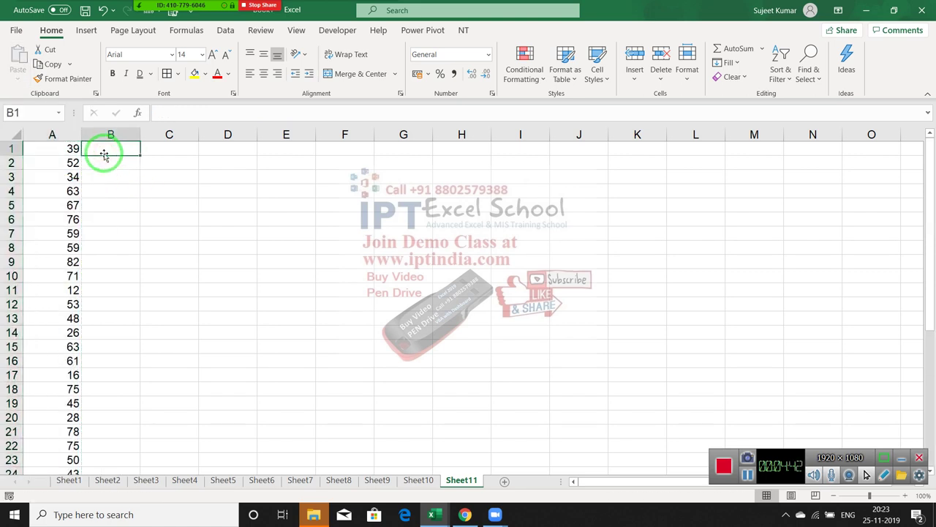
# Enter a lowercase o in cell B1.
pyautogui.write('O')
pyautogui.press('Return')
pyautogui.click(105, 154)
pyautogui.write('o')
pyautogui.press('Return')
pyautogui.click(104, 153)
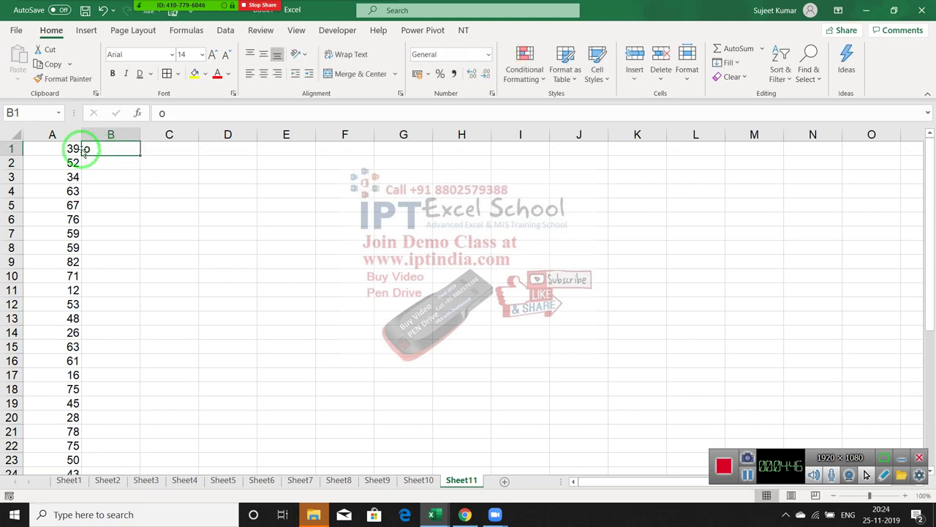
# Make the o in B1 superscript and fill it down to B39.
pyautogui.rightClick(86, 149)
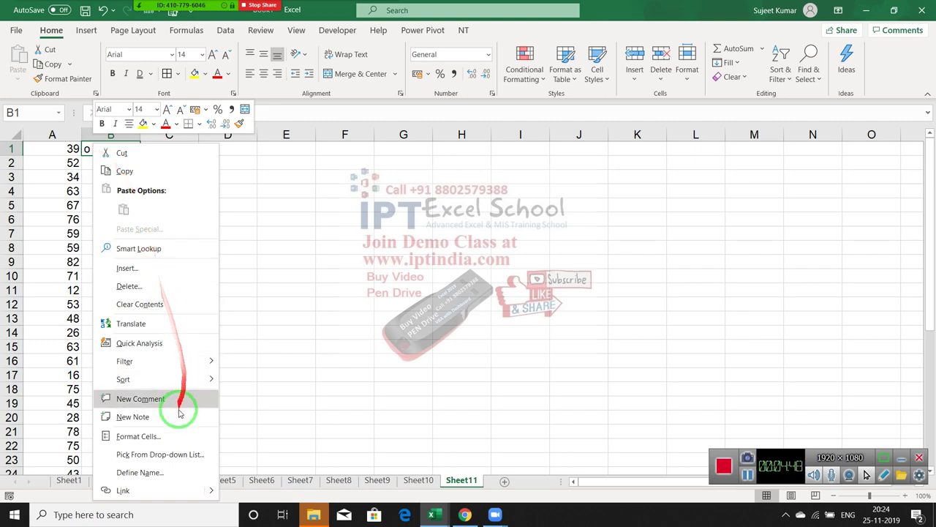
pyautogui.click(170, 435)
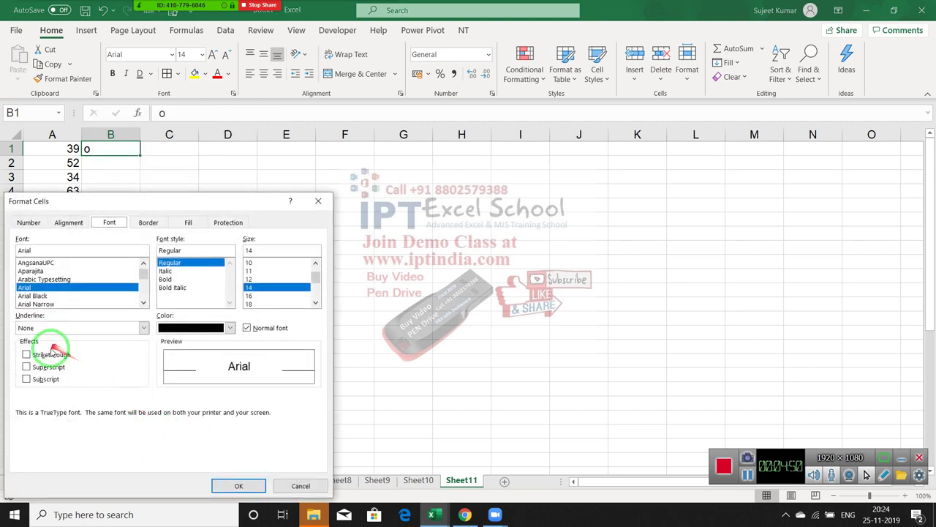
pyautogui.click(48, 366)
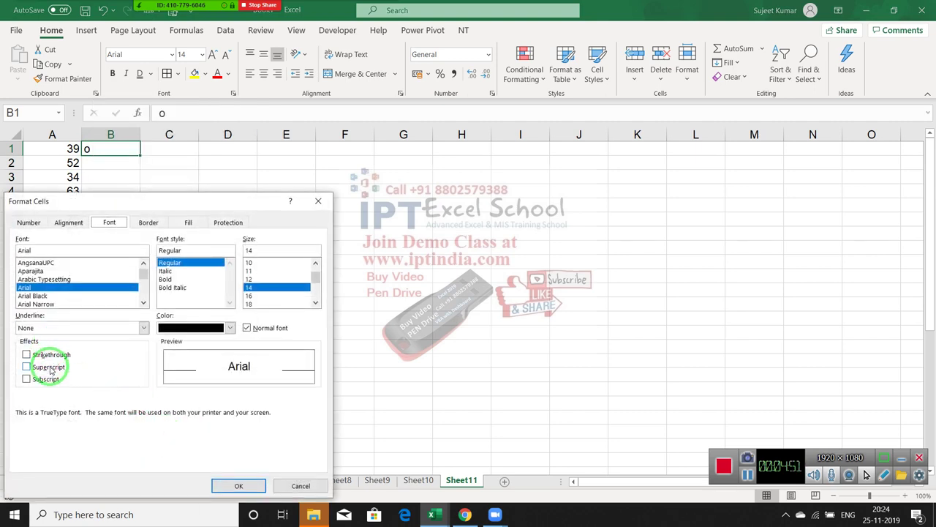
pyautogui.click(231, 486)
pyautogui.click(105, 336)
pyautogui.click(106, 150)
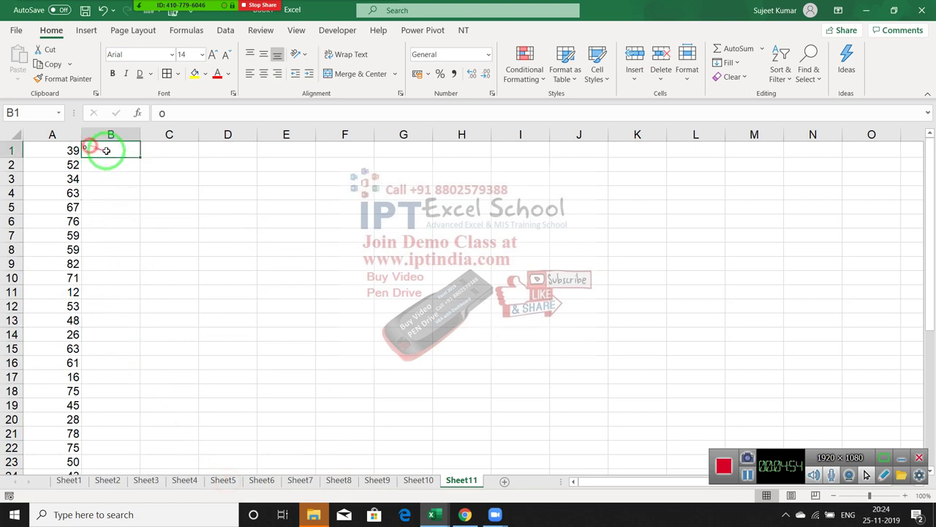
pyautogui.doubleClick(139, 156)
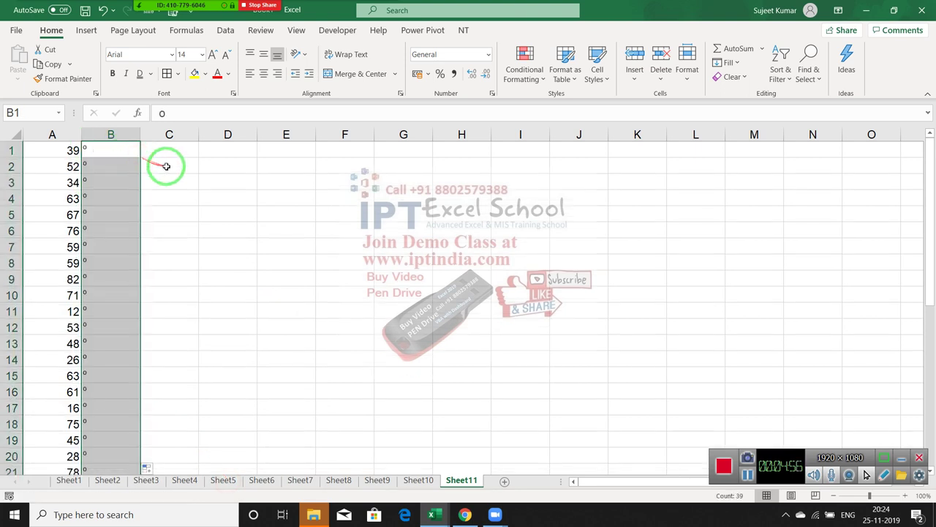
pyautogui.click(166, 166)
# Top-align the contents of column B.
pyautogui.click(110, 136)
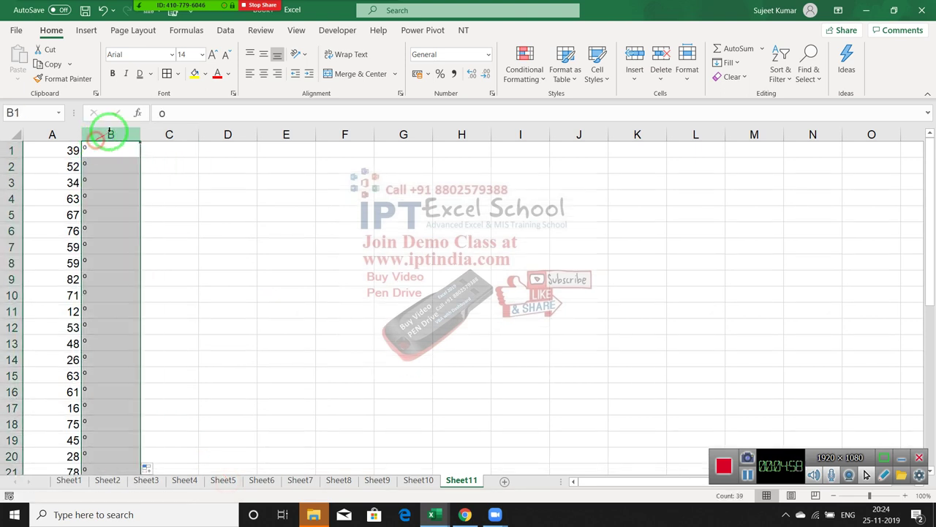
pyautogui.click(249, 54)
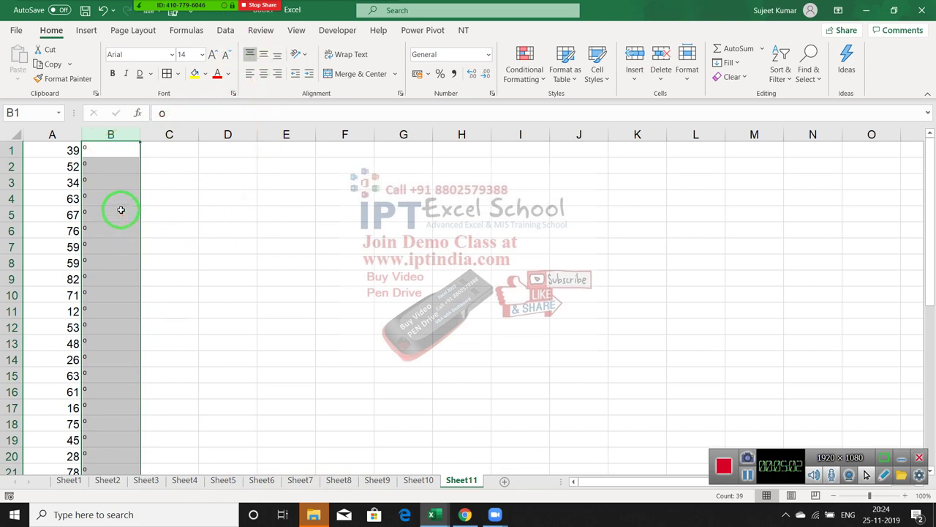
pyautogui.click(122, 214)
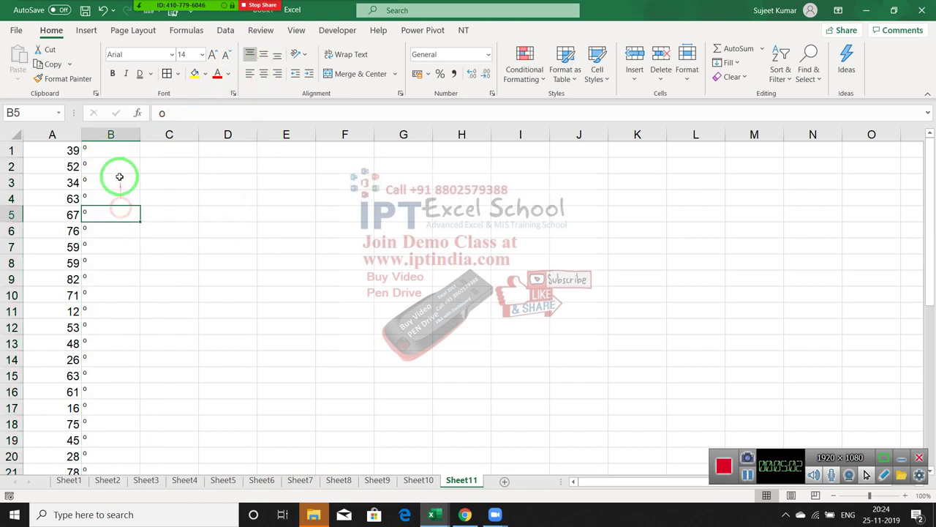
# Turn off gridline view on Page Layout, then select the numbers and degree marks in A:B.
pyautogui.click(139, 30)
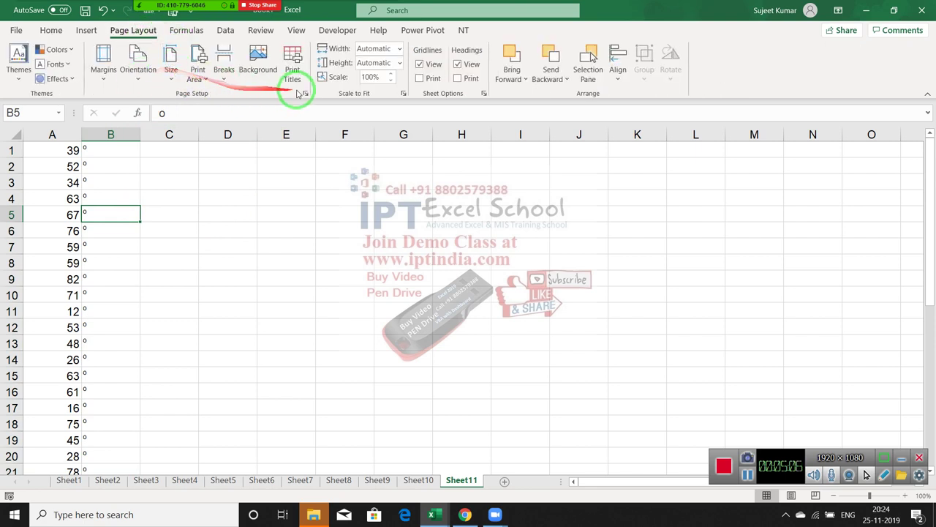
pyautogui.click(419, 64)
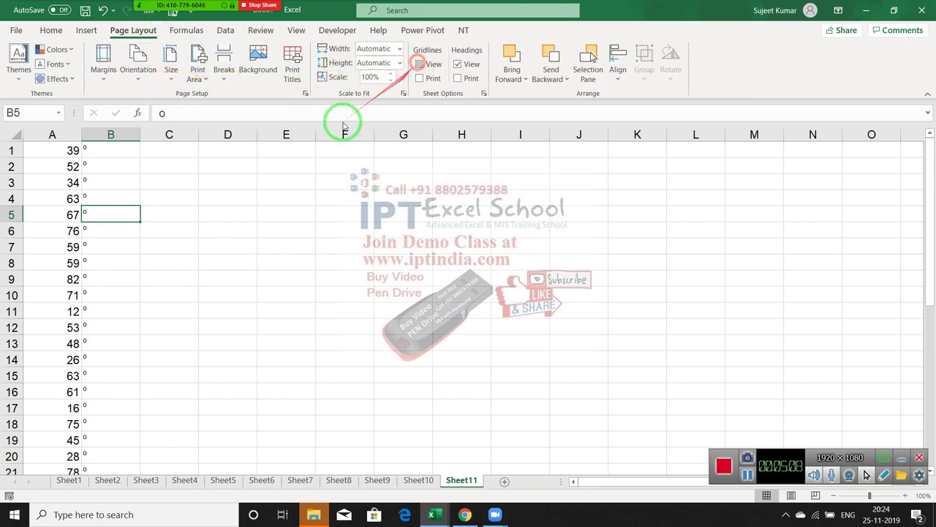
pyautogui.moveTo(330, 145); pyautogui.dragTo(326, 210)
pyautogui.click(325, 210)
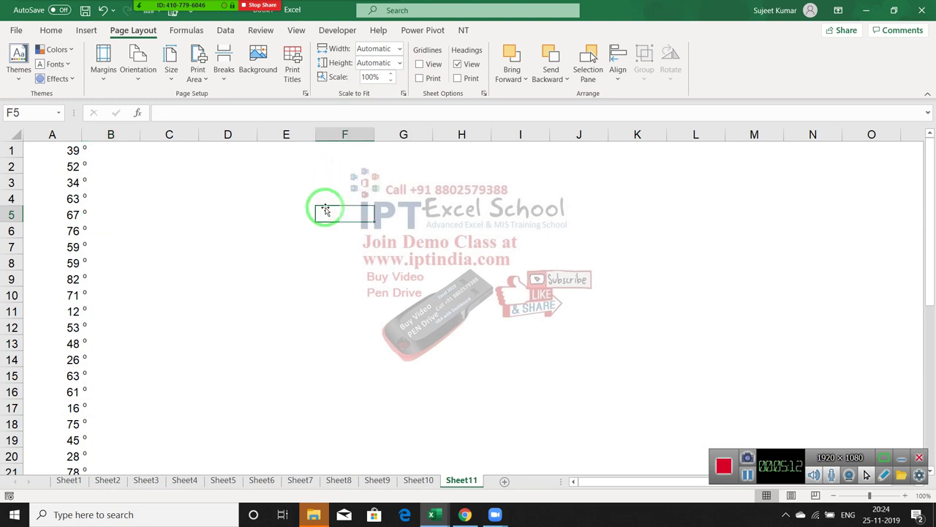
pyautogui.moveTo(84, 150); pyautogui.dragTo(88, 376)
# Give A1:B15 top, bottom and left outline borders in Format Cells.
pyautogui.rightClick(92, 296)
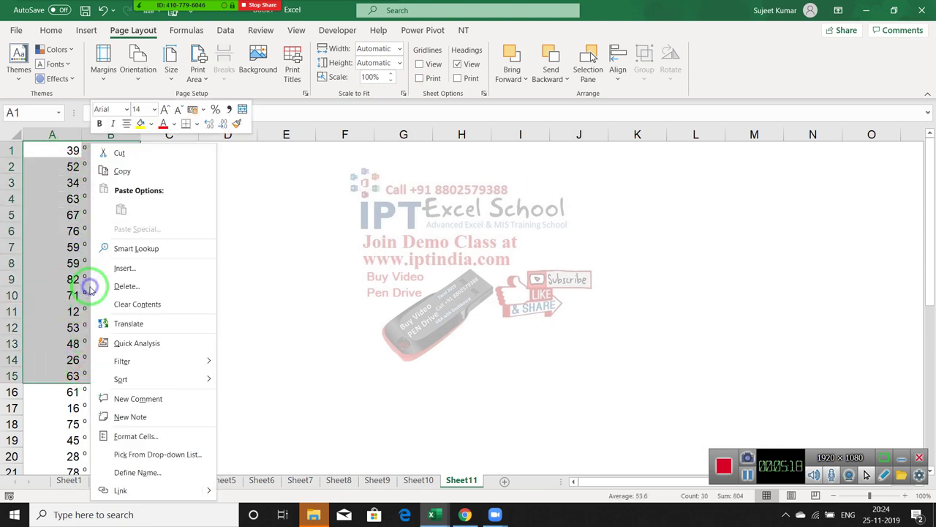
pyautogui.click(136, 436)
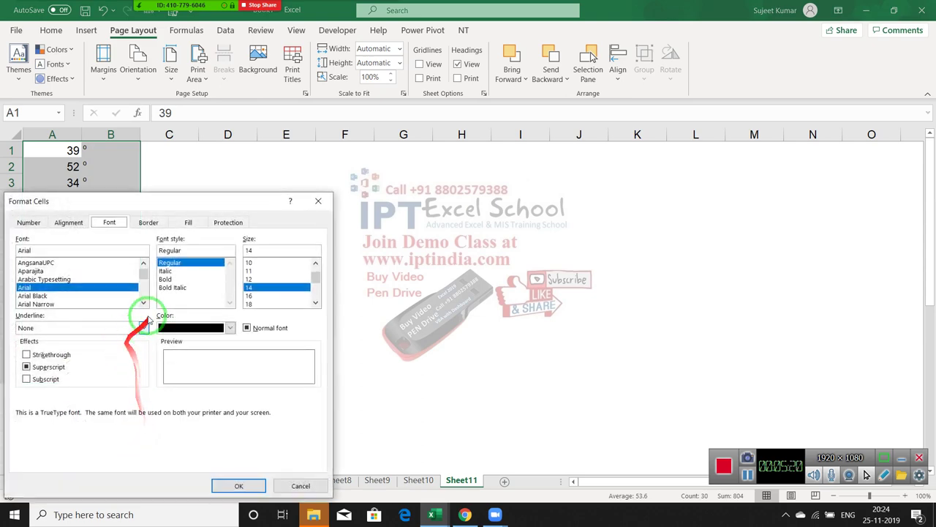
pyautogui.moveTo(158, 203); pyautogui.dragTo(412, 195)
pyautogui.click(402, 214)
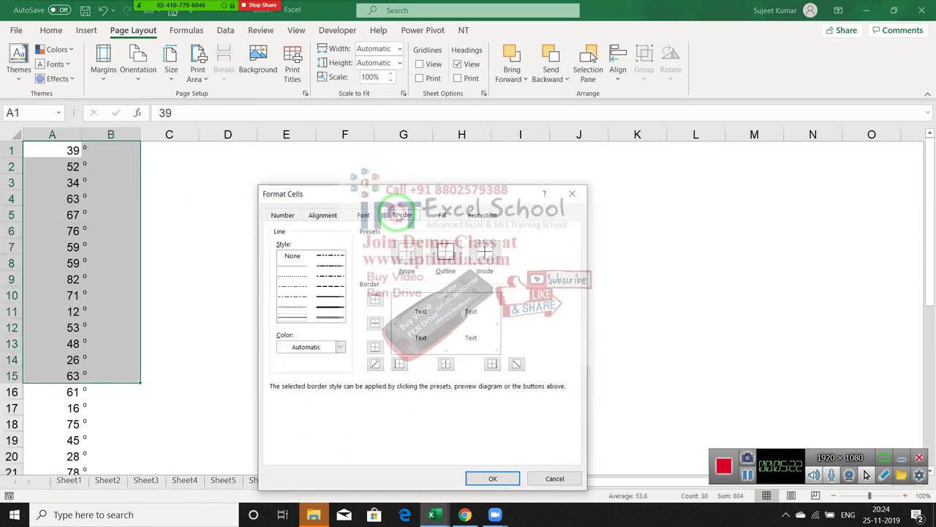
pyautogui.click(410, 301)
pyautogui.click(424, 350)
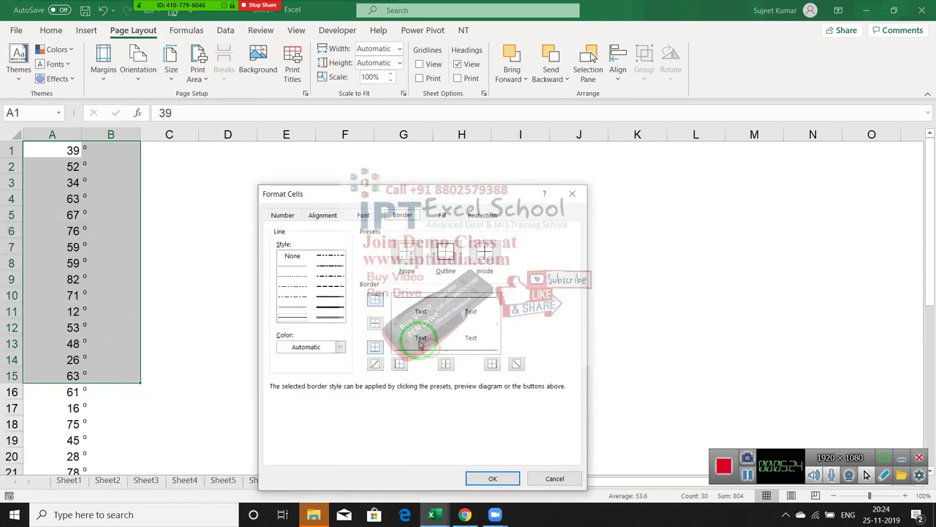
pyautogui.click(401, 329)
# Add horizontal lines between every row, clear the diagonals, and apply the borders to A1:B15.
pyautogui.click(480, 330)
pyautogui.click(488, 328)
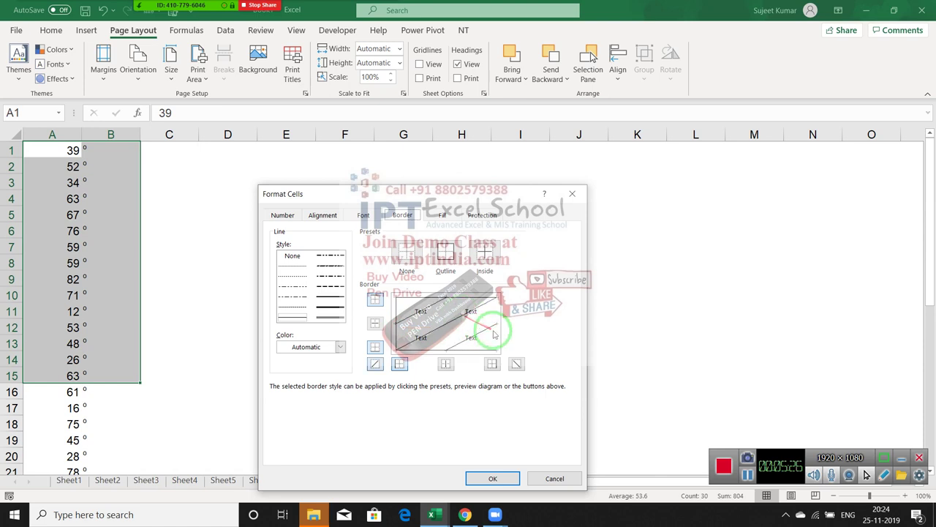
pyautogui.click(486, 327)
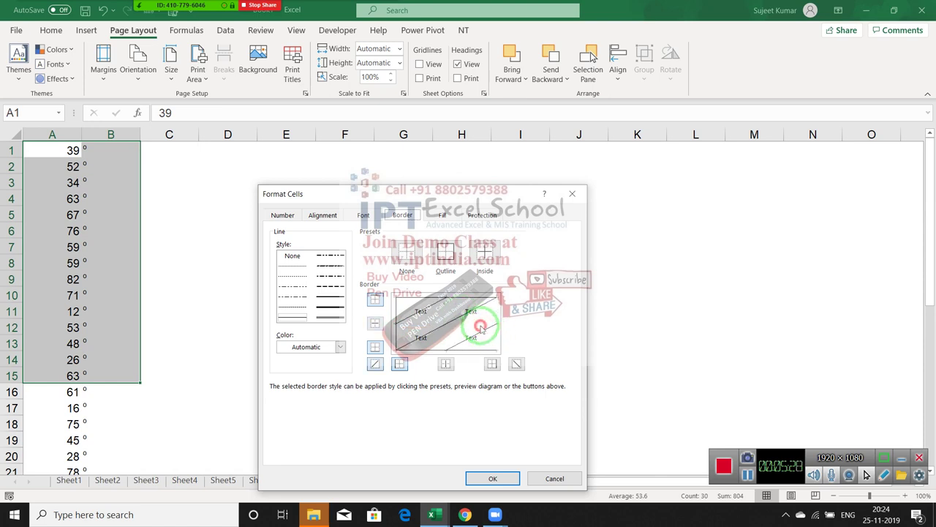
pyautogui.click(461, 312)
pyautogui.click(492, 319)
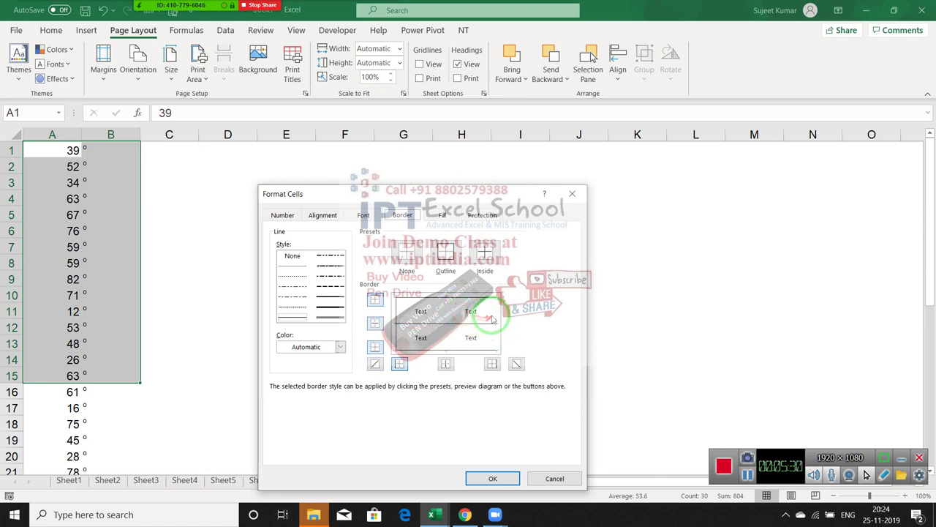
pyautogui.click(451, 308)
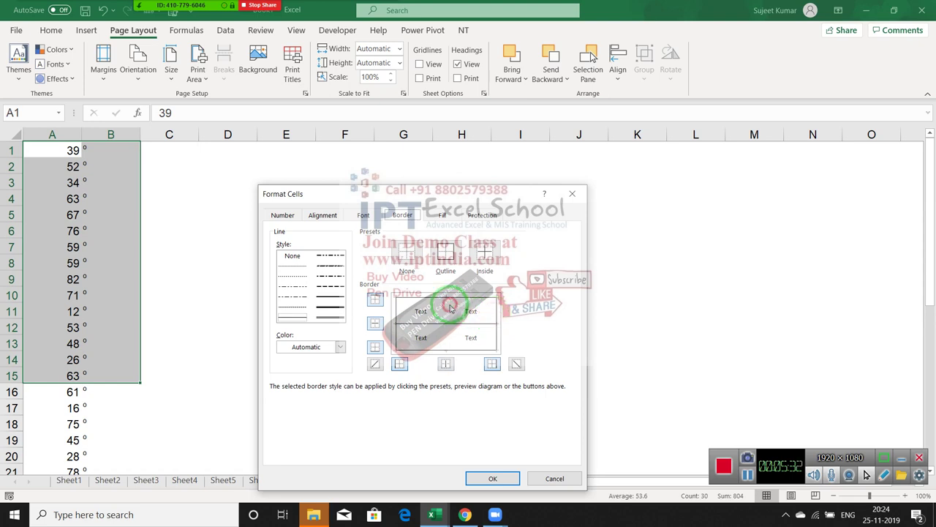
pyautogui.click(490, 478)
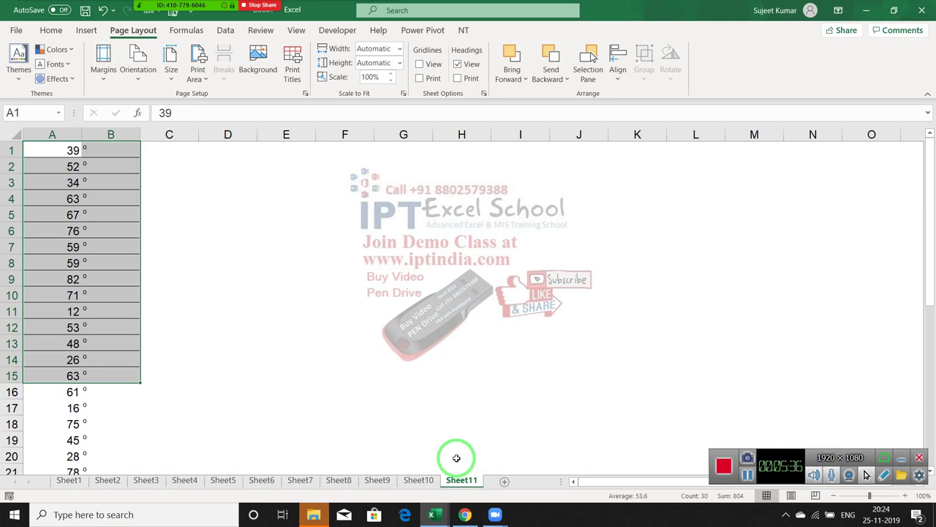
pyautogui.click(390, 381)
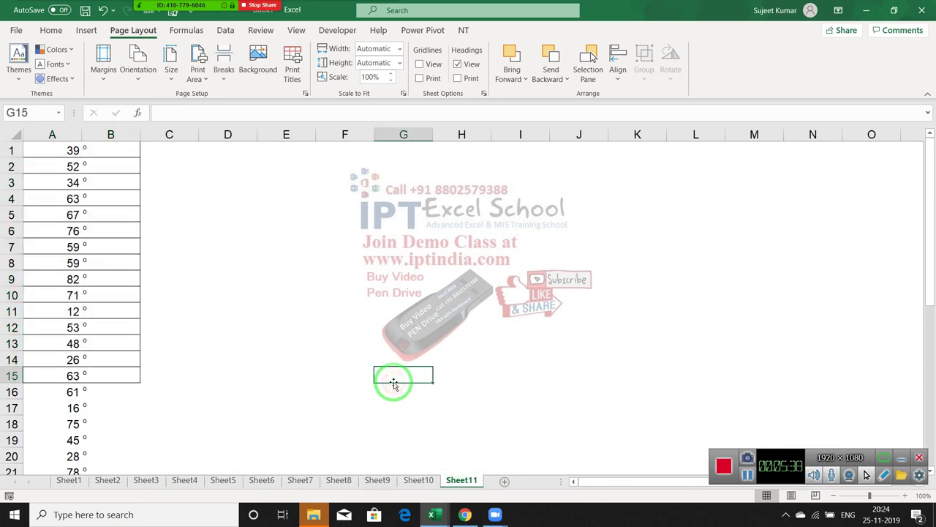
# Narrow column B so each degree sign sits beside its number.
pyautogui.moveTo(140, 134); pyautogui.dragTo(87, 132)
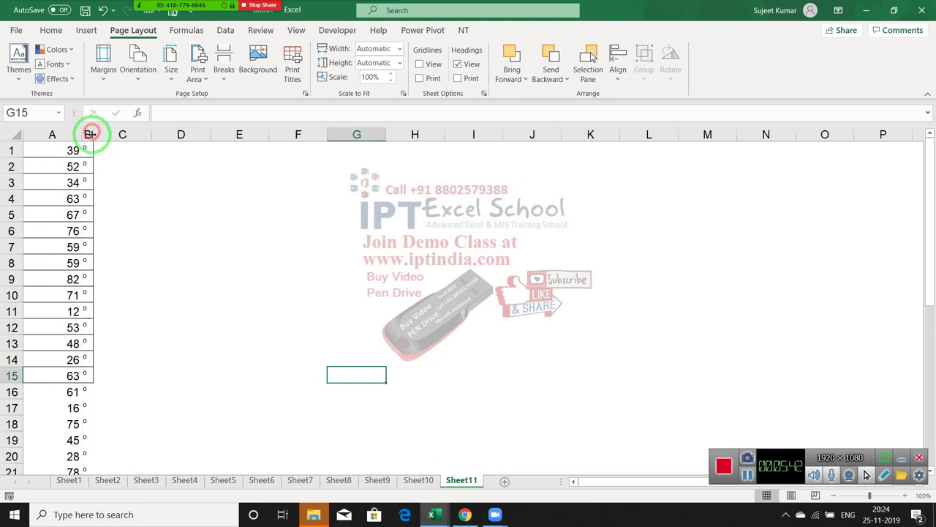
pyautogui.click(164, 192)
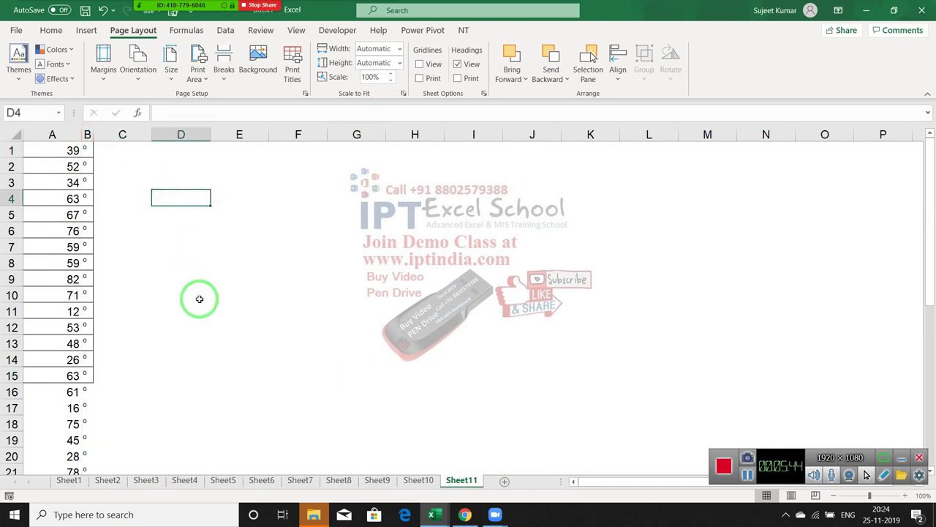
pyautogui.moveTo(75, 151)
pyautogui.mouseDown()
pyautogui.moveTo(52, 262)
pyautogui.moveTo(84, 376)
pyautogui.mouseUp()
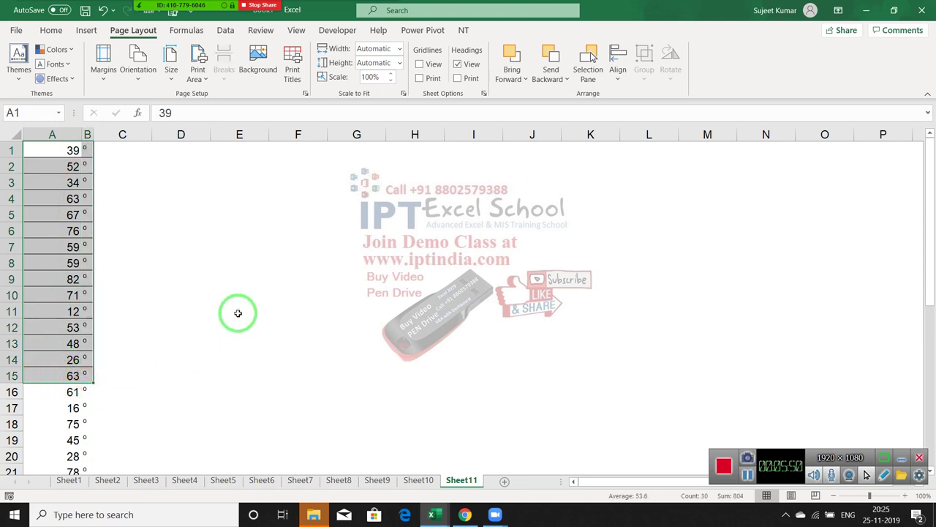
pyautogui.click(238, 313)
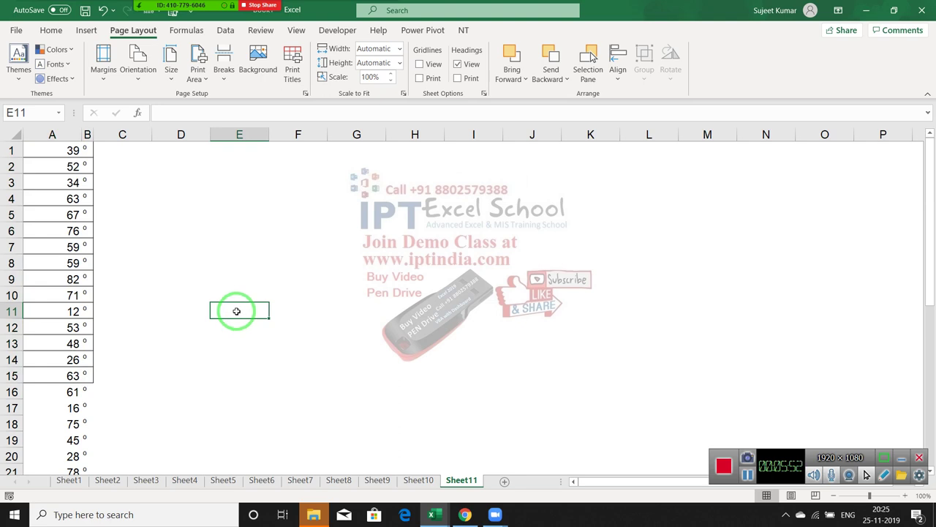
# Switch to Sheet10 and, after checking the column F values, select F2 holding 25.
pyautogui.click(423, 479)
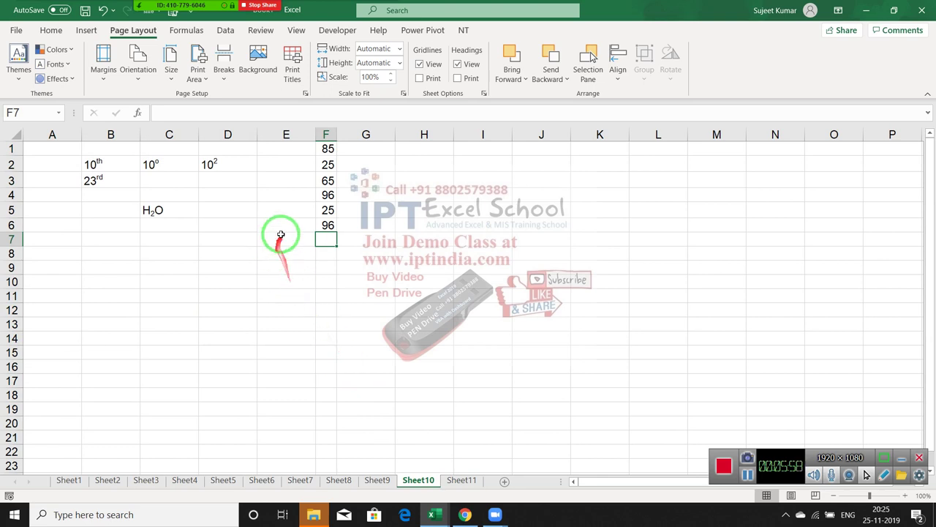
pyautogui.click(328, 224)
pyautogui.doubleClick(329, 224)
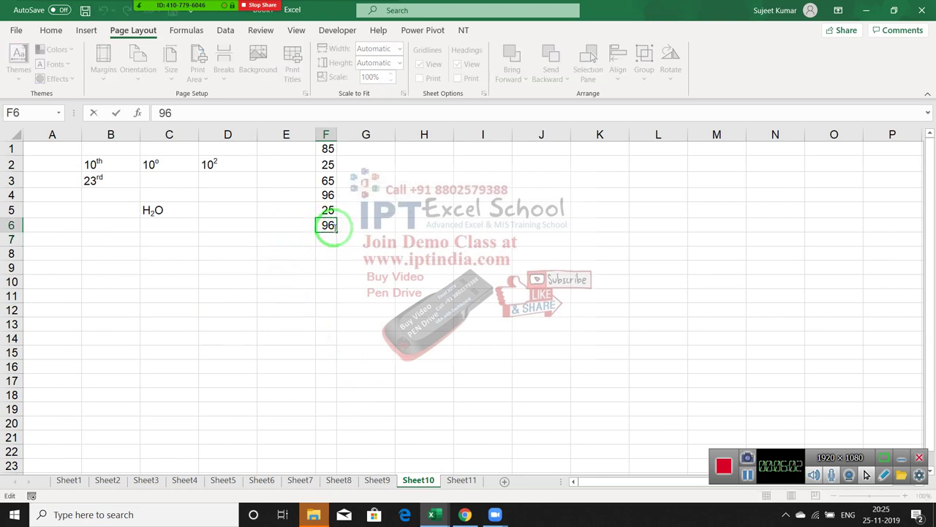
pyautogui.click(327, 210)
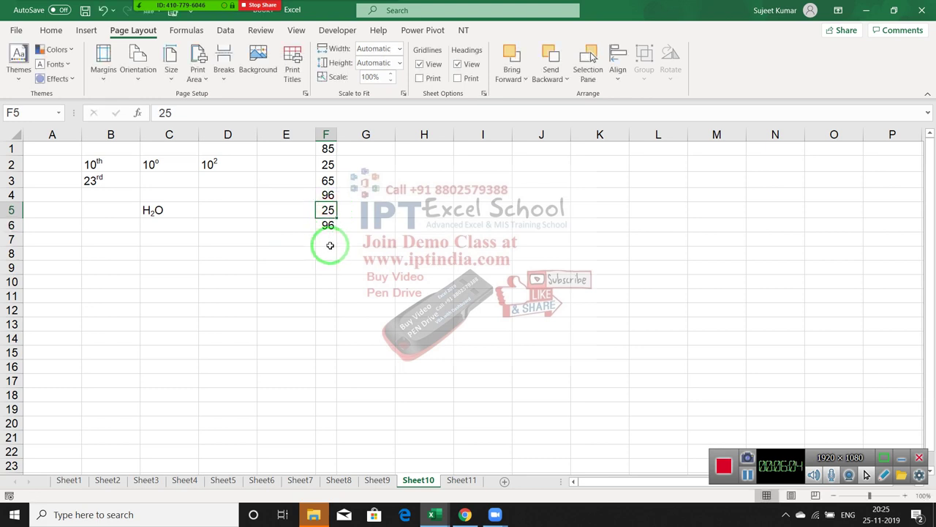
pyautogui.click(330, 245)
pyautogui.click(328, 228)
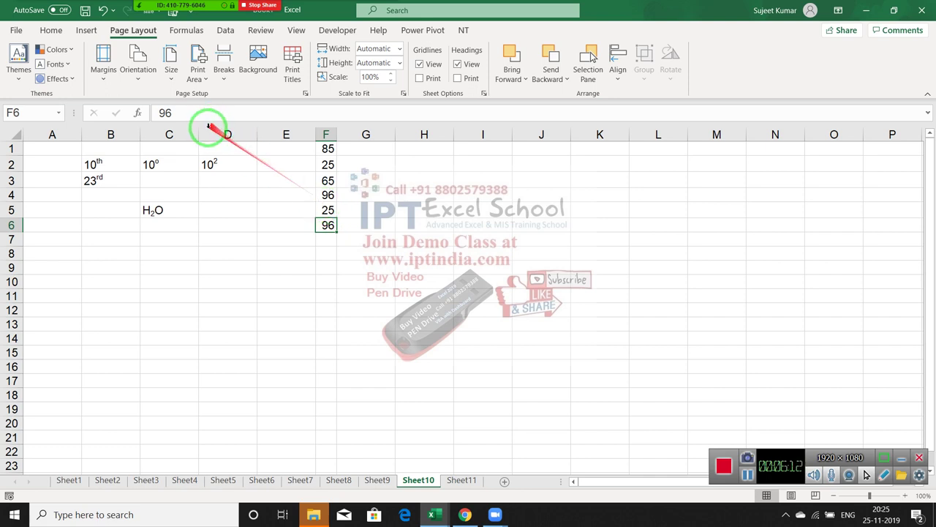
pyautogui.click(326, 195)
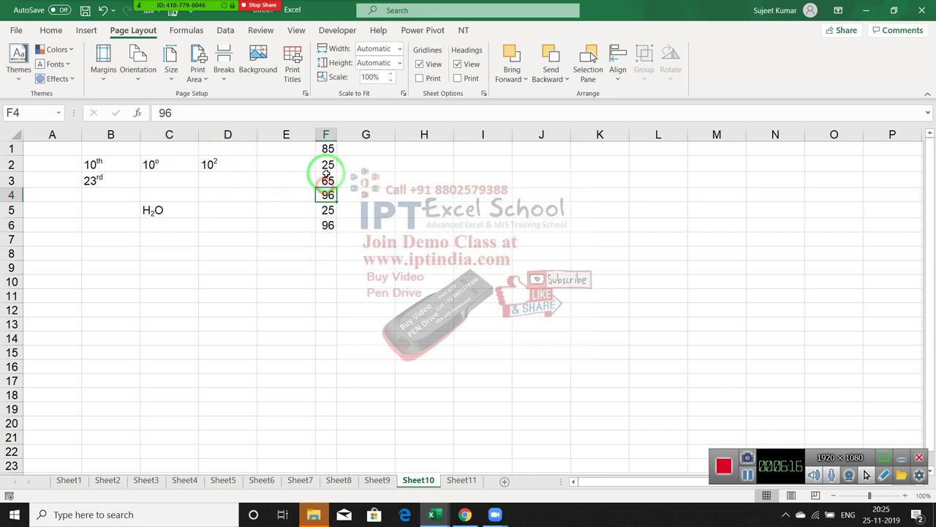
pyautogui.click(327, 164)
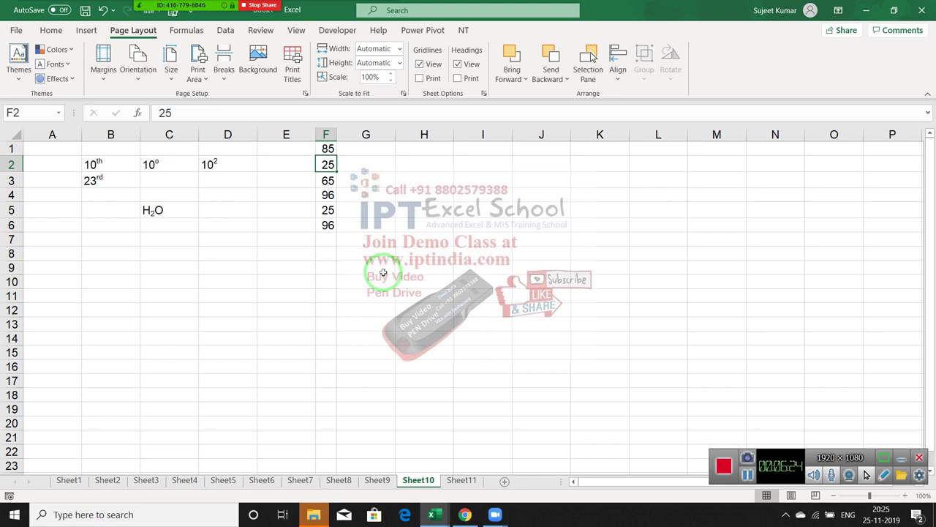
# Cross out F2 with both diagonal borders in red.
pyautogui.rightClick(331, 162)
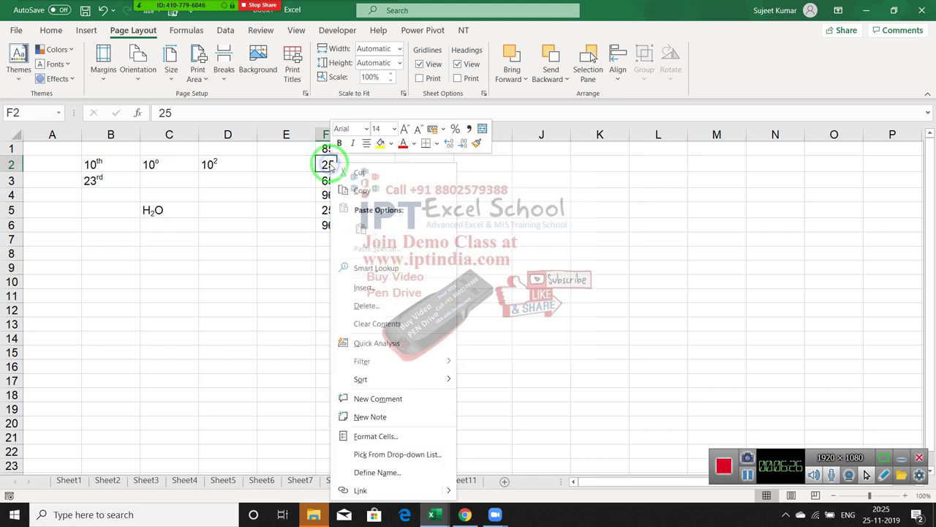
pyautogui.click(408, 441)
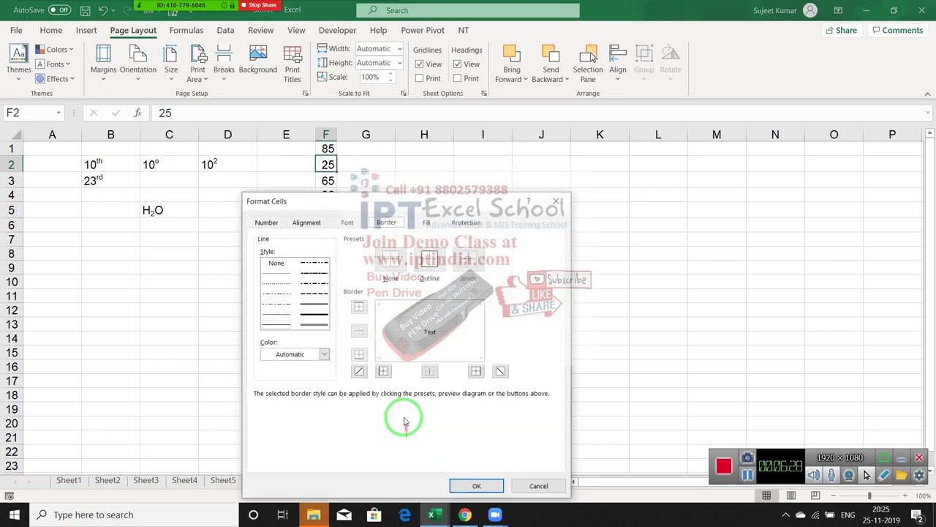
pyautogui.click(358, 371)
pyautogui.click(501, 371)
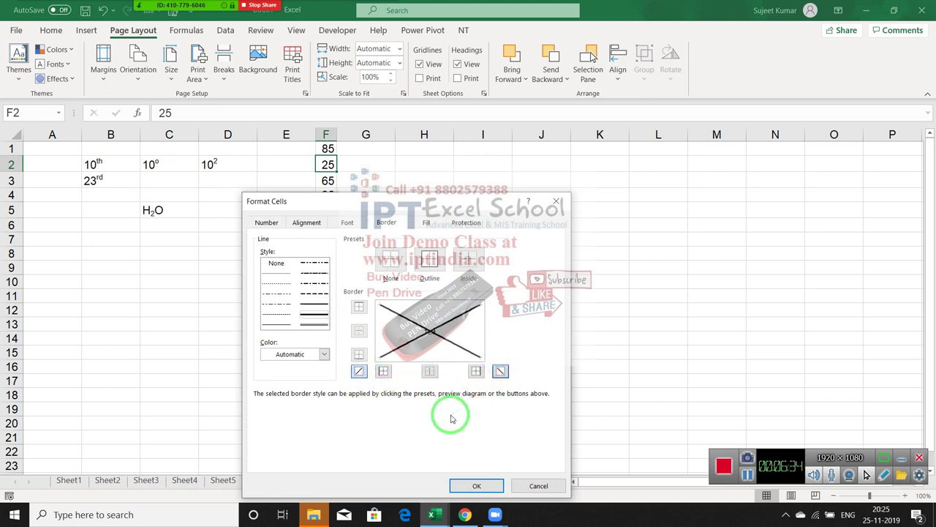
pyautogui.click(294, 354)
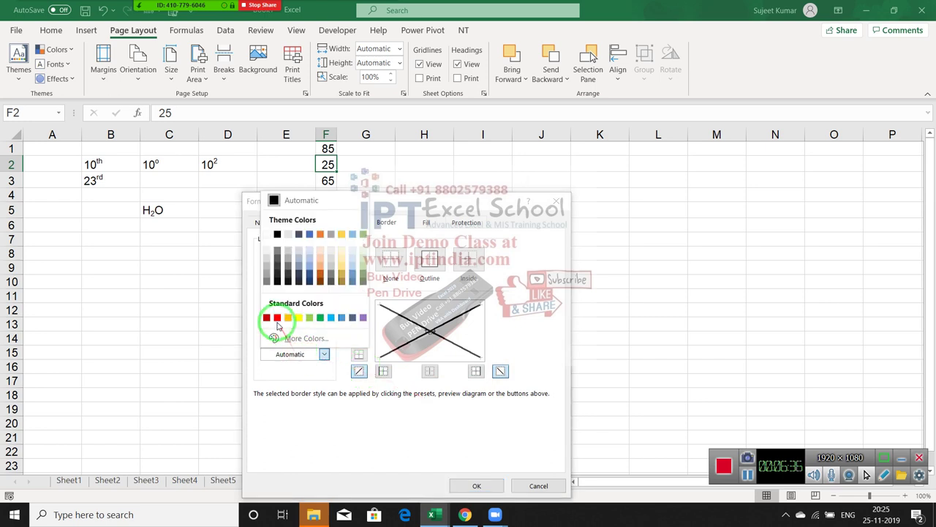
pyautogui.click(277, 317)
pyautogui.click(359, 370)
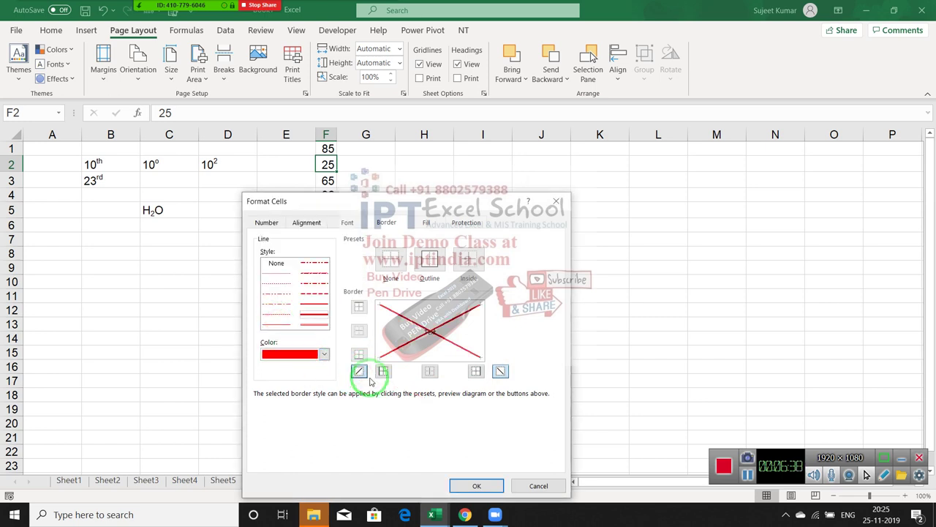
pyautogui.click(477, 484)
pyautogui.click(369, 349)
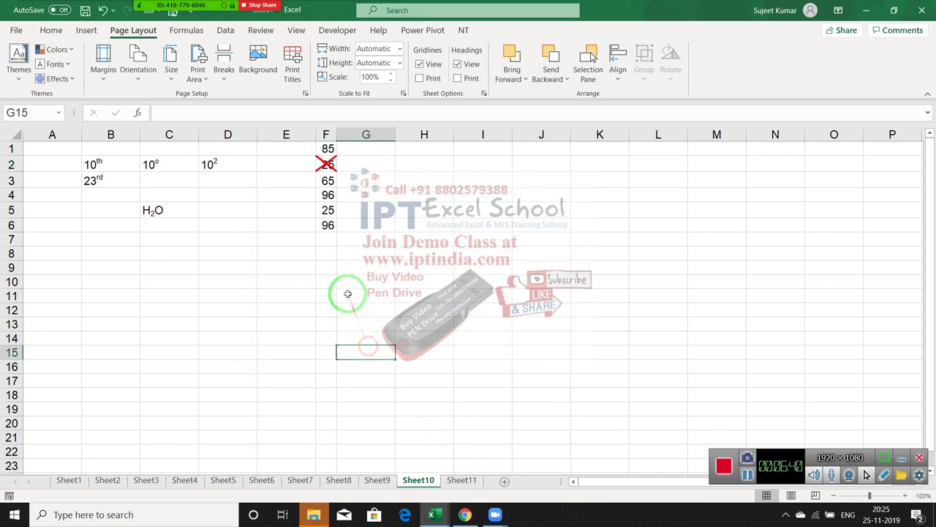
# Repeat the red X border on F5 with F4.
pyautogui.click(327, 212)
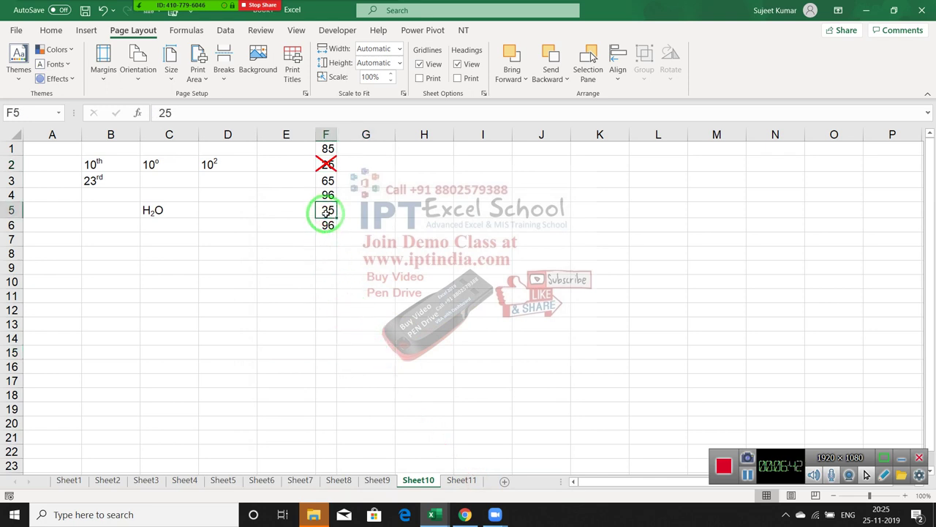
pyautogui.press('F4')
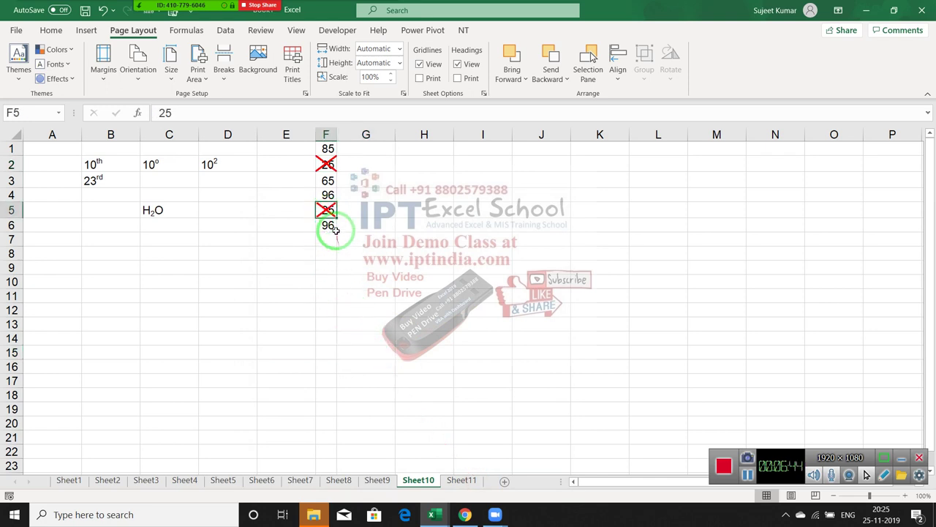
pyautogui.click(329, 182)
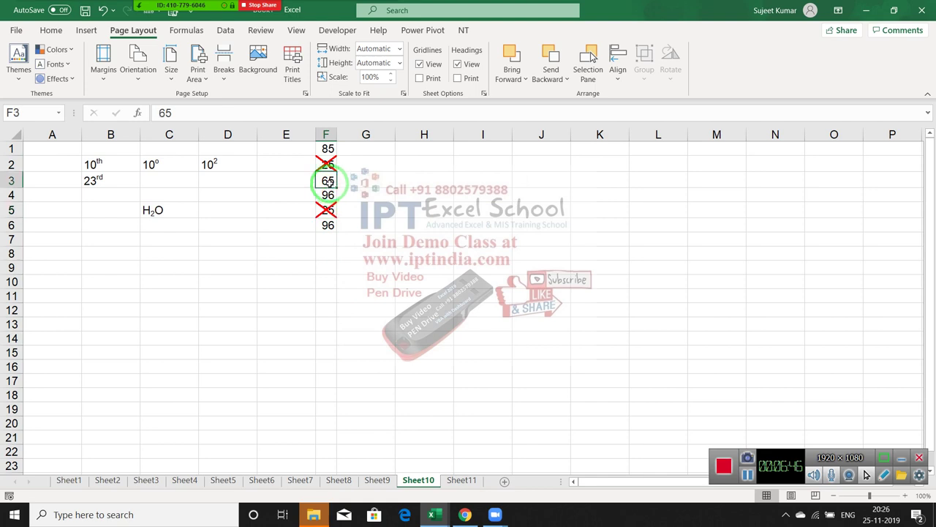
# Give F3 thick light-green left, bottom and upward-diagonal border lines.
pyautogui.rightClick(329, 183)
pyautogui.click(408, 436)
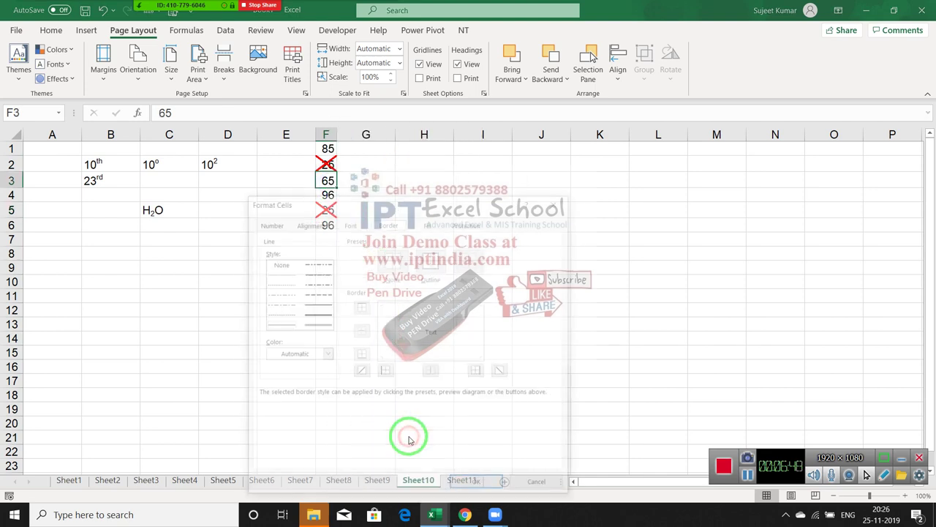
pyautogui.click(316, 359)
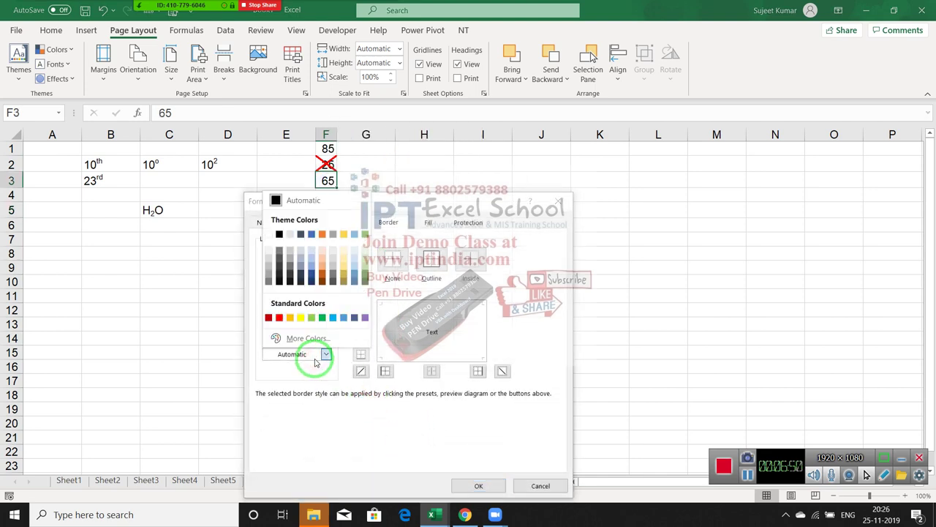
pyautogui.click(315, 319)
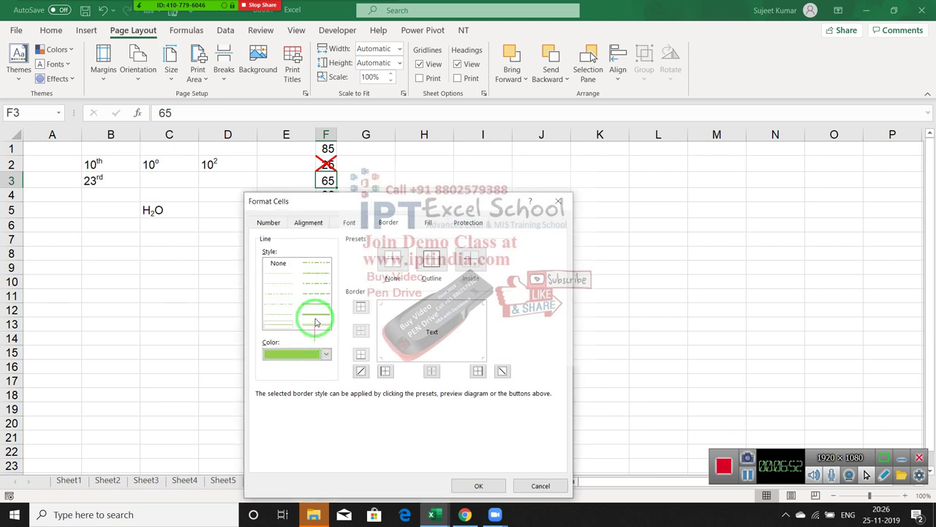
pyautogui.click(314, 315)
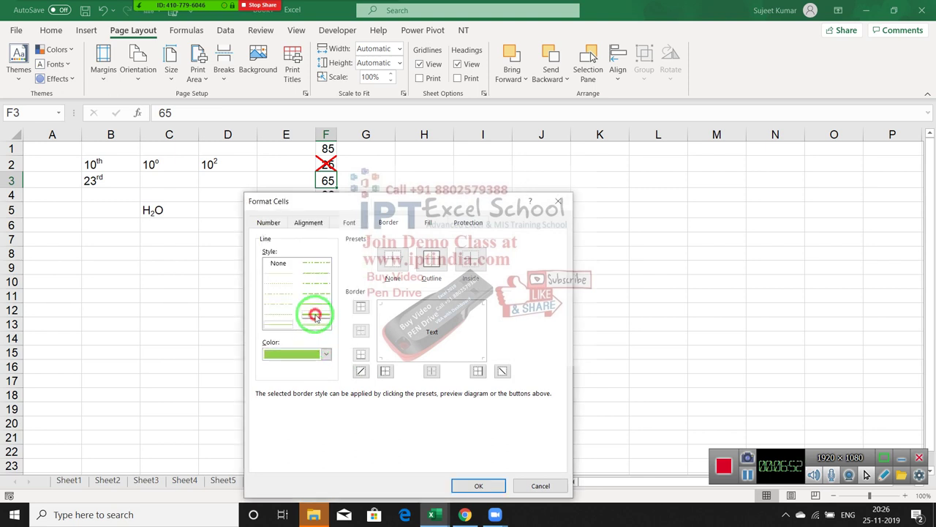
pyautogui.click(383, 372)
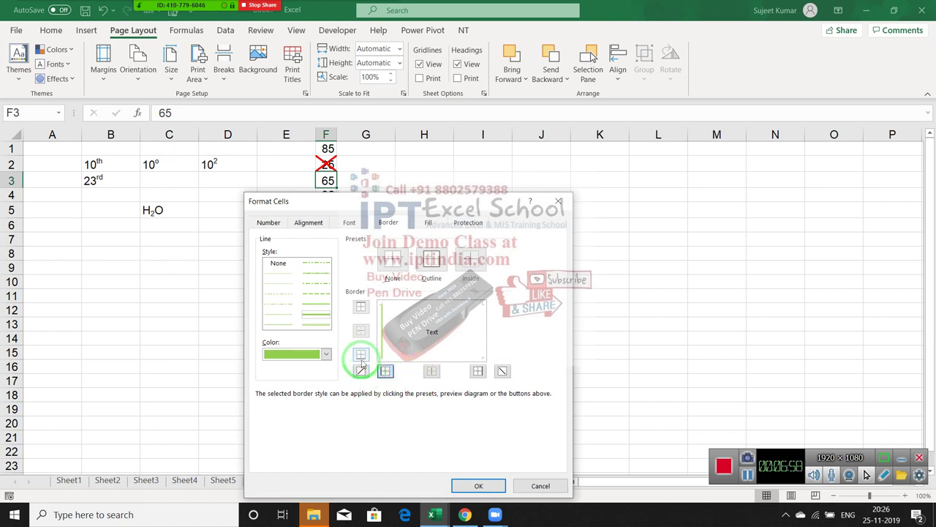
pyautogui.click(360, 356)
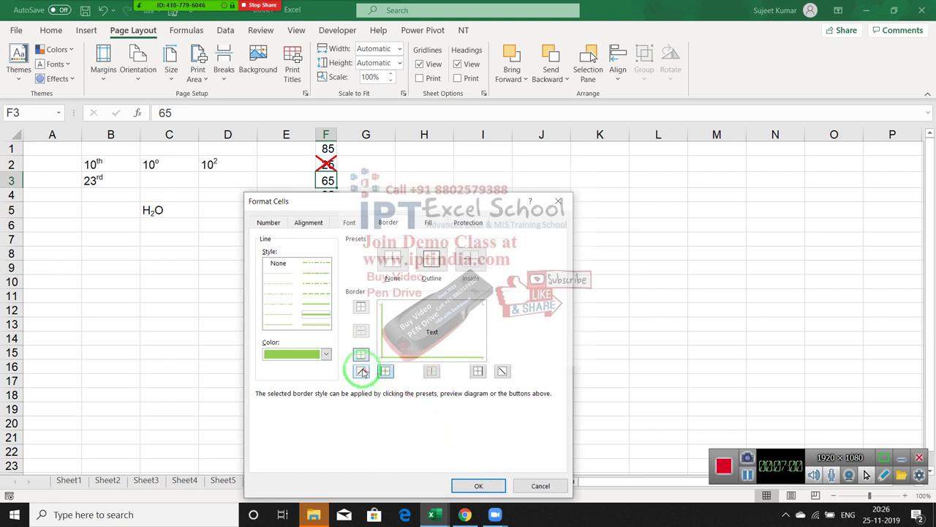
pyautogui.click(360, 370)
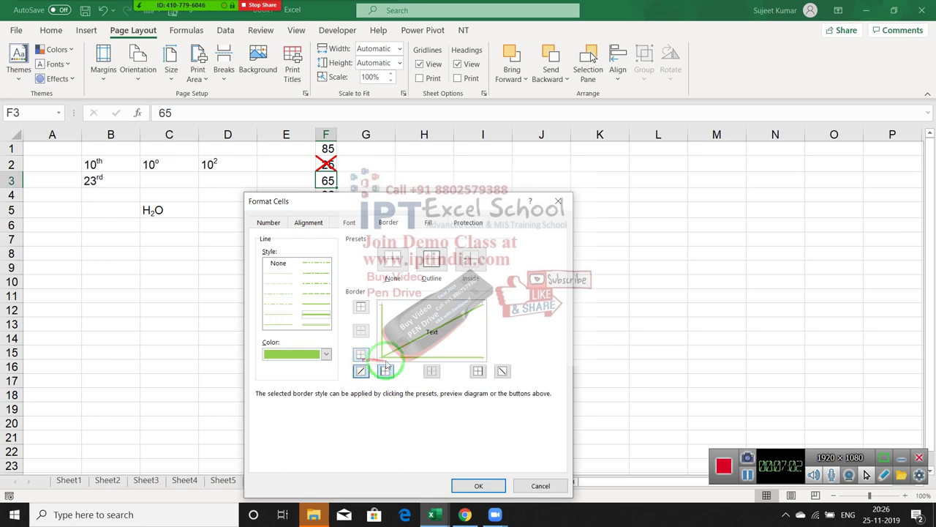
pyautogui.click(478, 486)
pyautogui.click(329, 408)
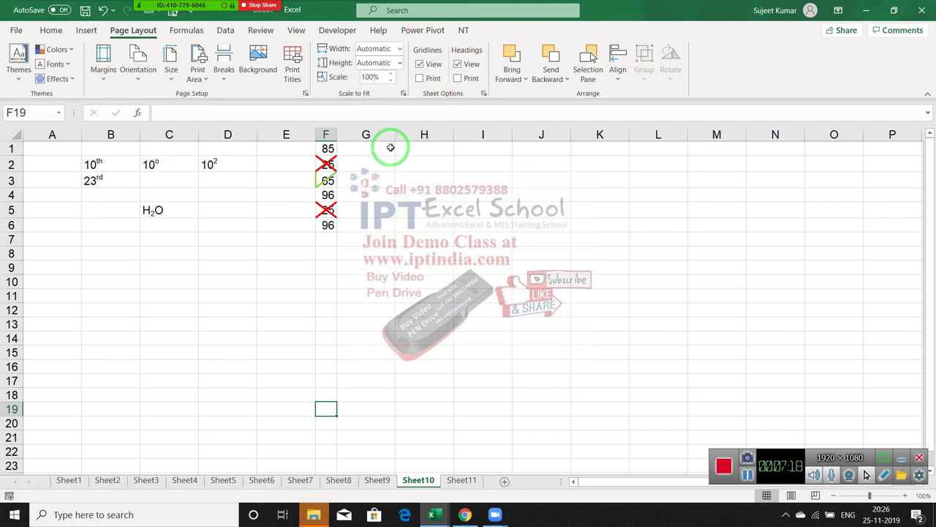
# Enter a capital P in cell G1.
pyautogui.click(391, 147)
pyautogui.write('p')
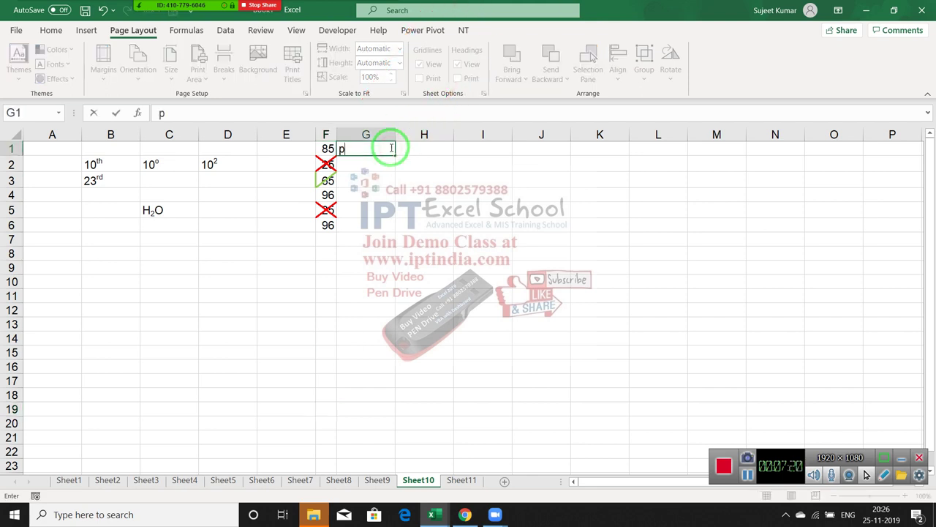
pyautogui.press('Return')
pyautogui.click(391, 147)
pyautogui.write('P')
pyautogui.press('Return')
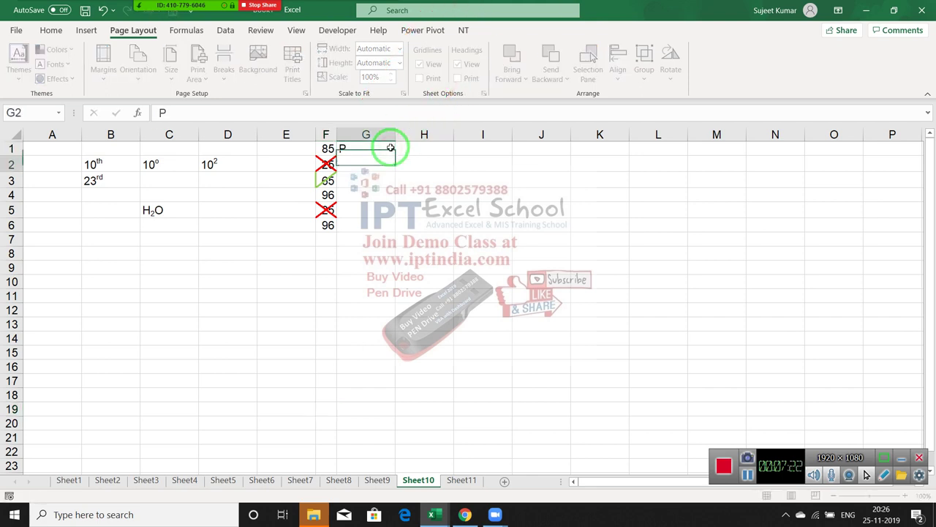
pyautogui.click(390, 148)
# Review G1's Number and Font formatting, then close Format Cells without changes.
pyautogui.rightClick(390, 148)
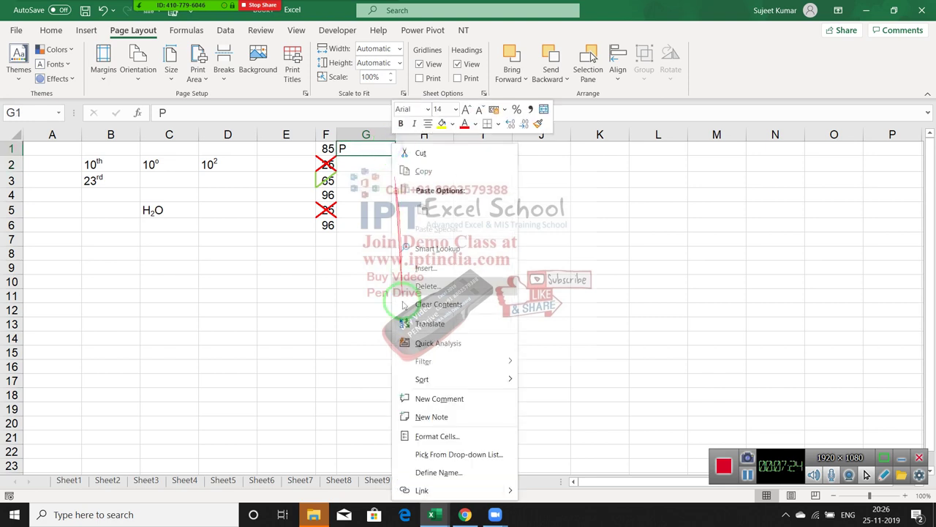
pyautogui.click(444, 436)
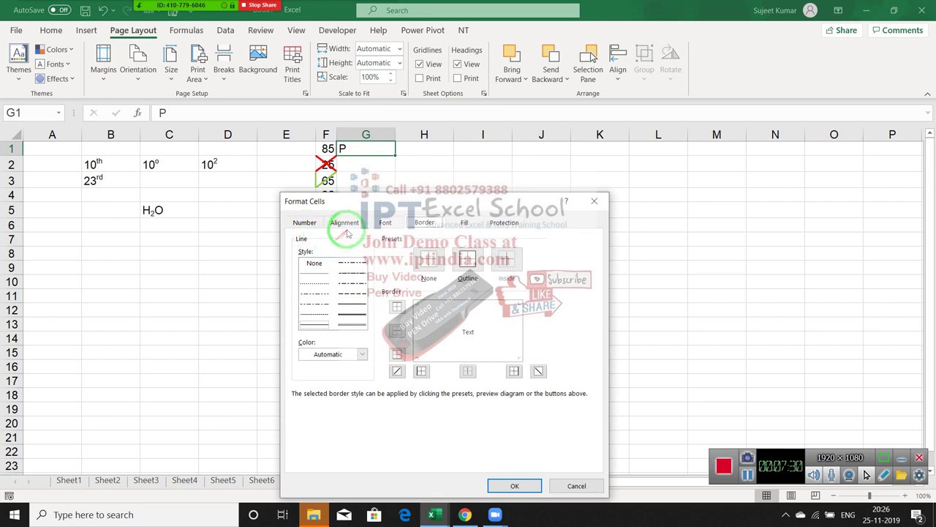
pyautogui.click(304, 223)
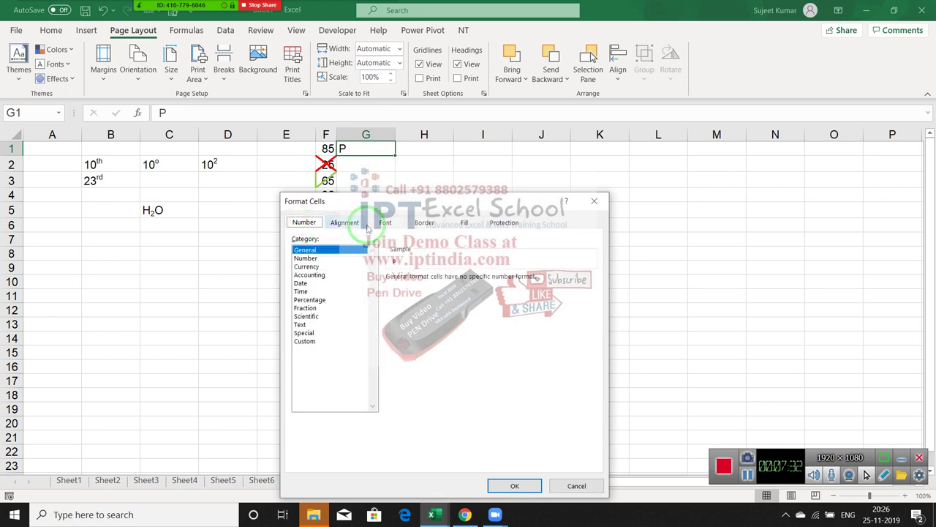
pyautogui.click(376, 226)
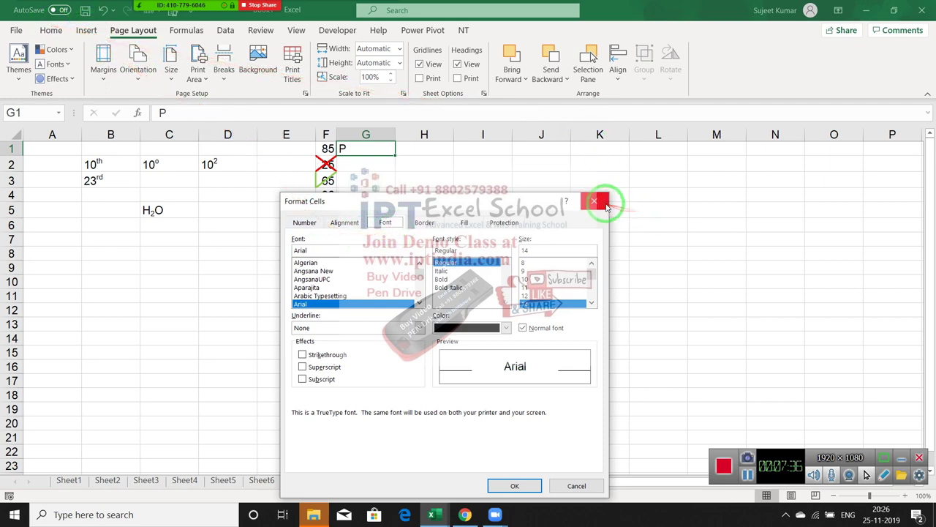
pyautogui.click(593, 201)
# Set G1's font to Wingdings 2 so the P shows as a check mark.
pyautogui.click(51, 30)
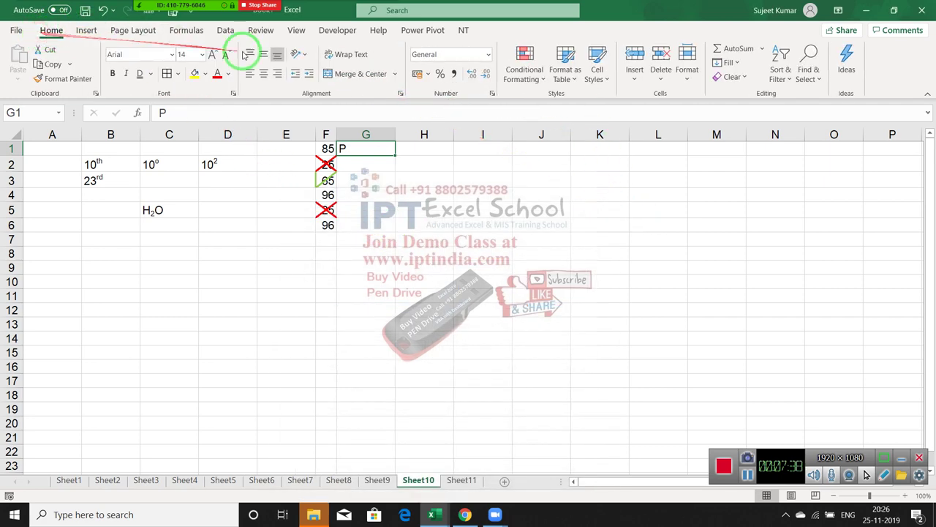
pyautogui.click(165, 54)
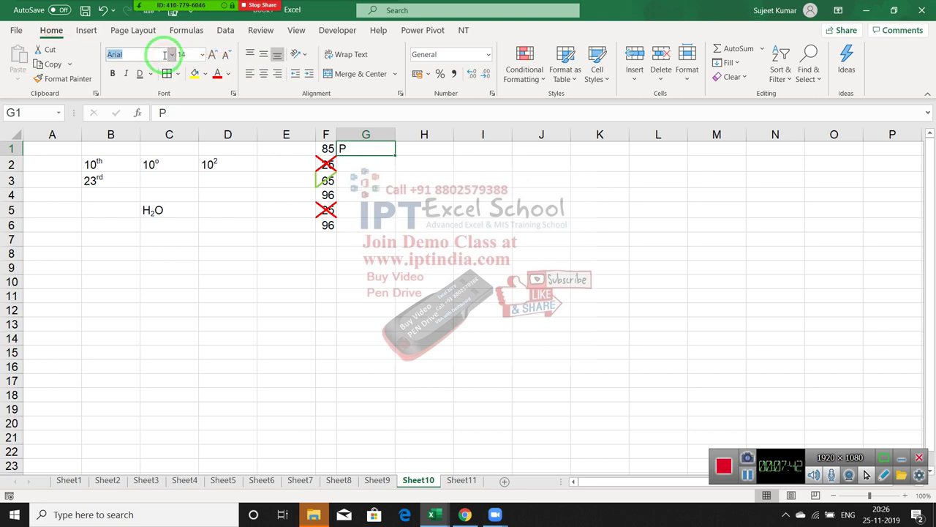
pyautogui.write('wi')
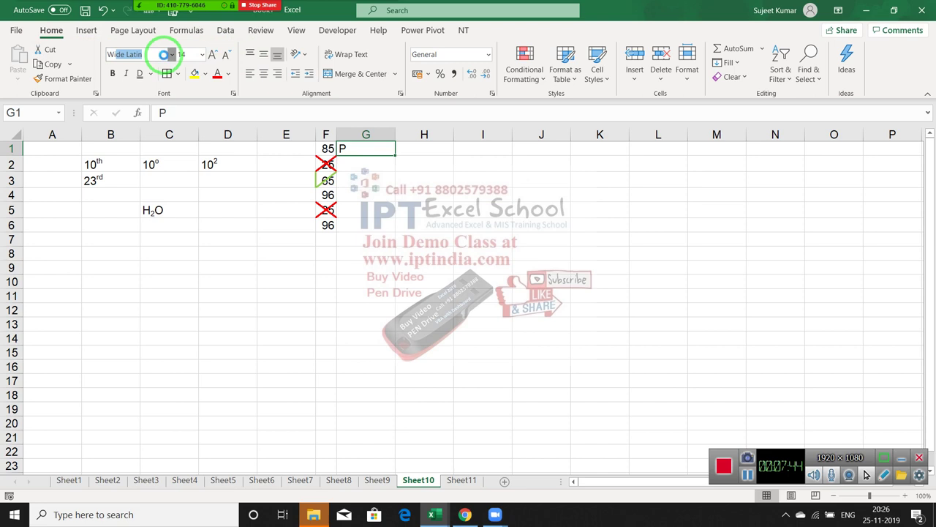
pyautogui.click(168, 56)
pyautogui.press('Down')
pyautogui.press('Down')
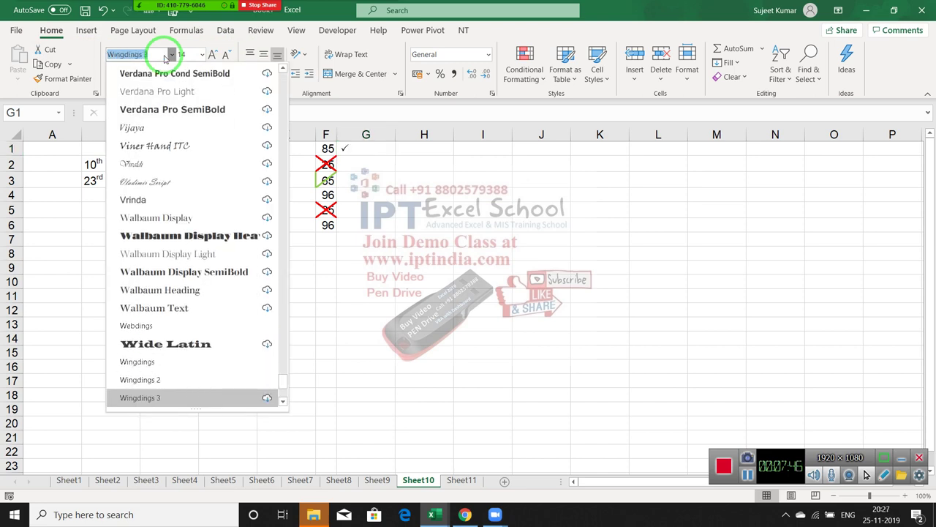
pyautogui.press('Return')
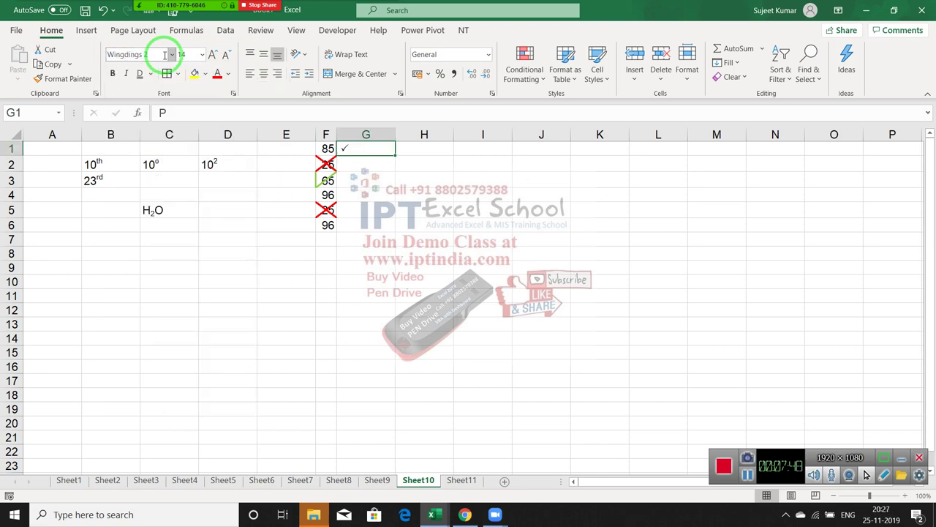
# Select G1:G6 and fill the check mark down the column.
pyautogui.press('Left')
pyautogui.hotkey('ctrl', 'Down')
pyautogui.press('Right')
pyautogui.hotkey('ctrl', 'shift', 'Up')
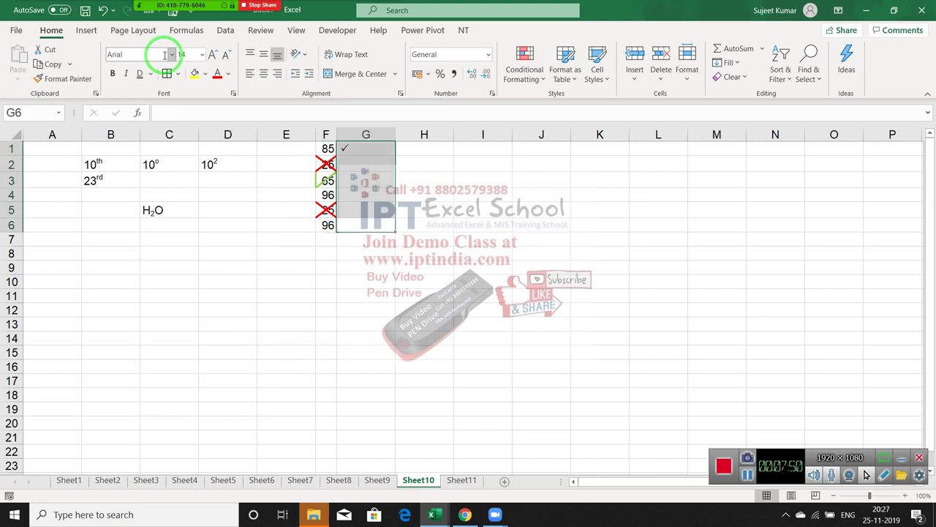
pyautogui.press('Up')
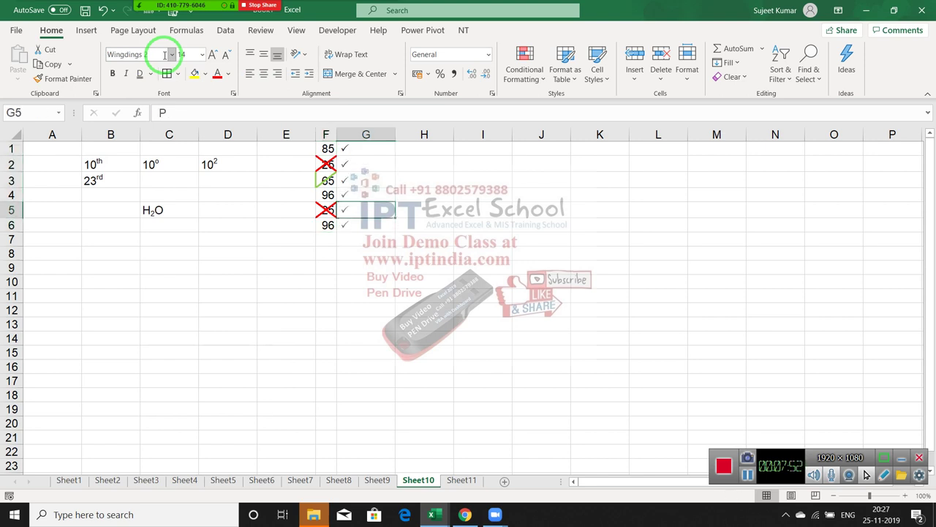
pyautogui.press('Up')
pyautogui.press('Up')
pyautogui.press('Up')
pyautogui.press('Up')
# Put a cross (O) in G6 and keep check marks (P) in G5 and above.
pyautogui.press('Down')
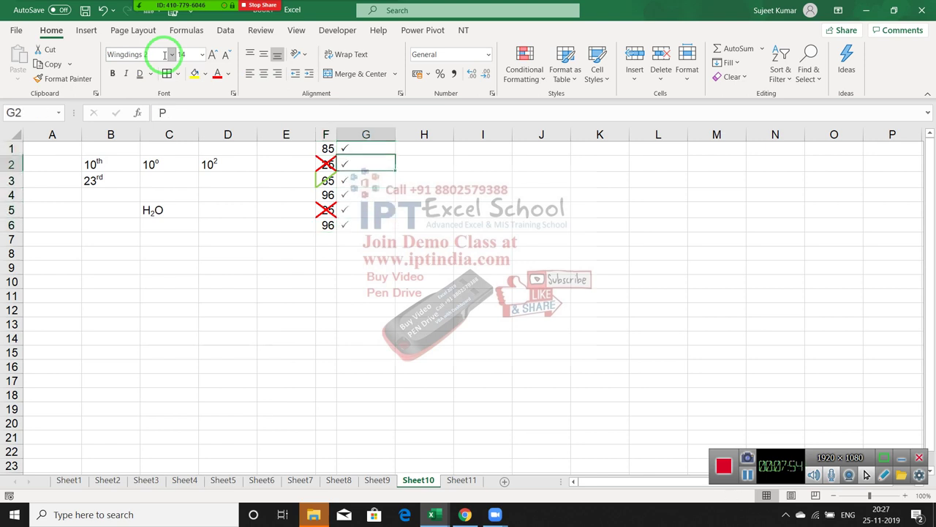
pyautogui.press('Down')
pyautogui.press('Down')
pyautogui.press('Down')
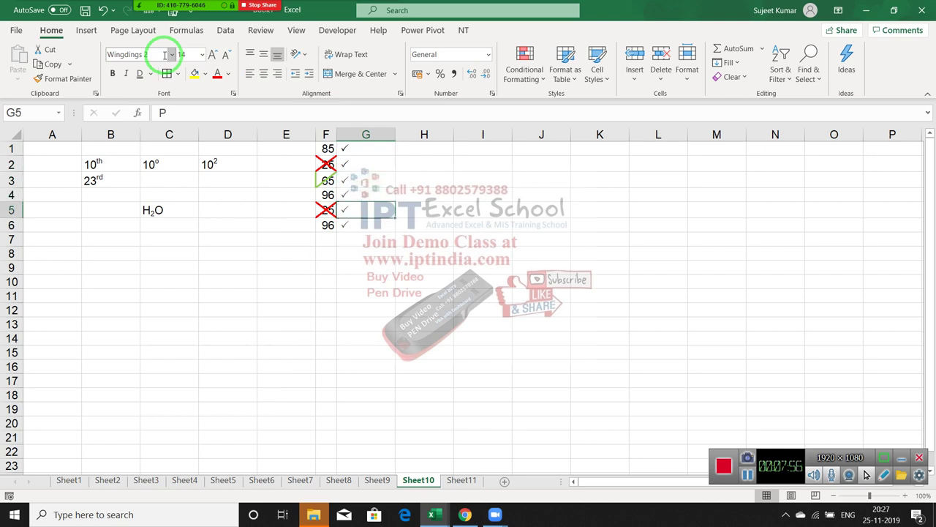
pyautogui.write('o')
pyautogui.press('Return')
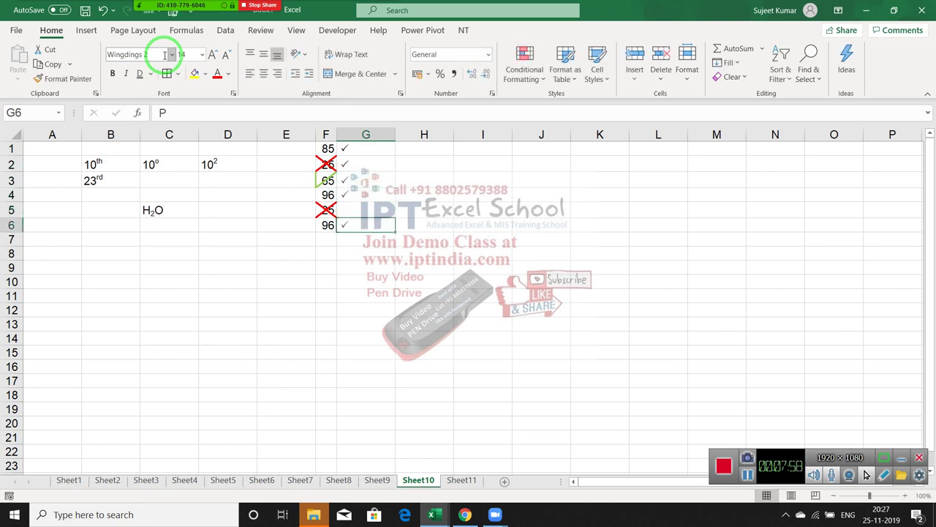
pyautogui.write('O')
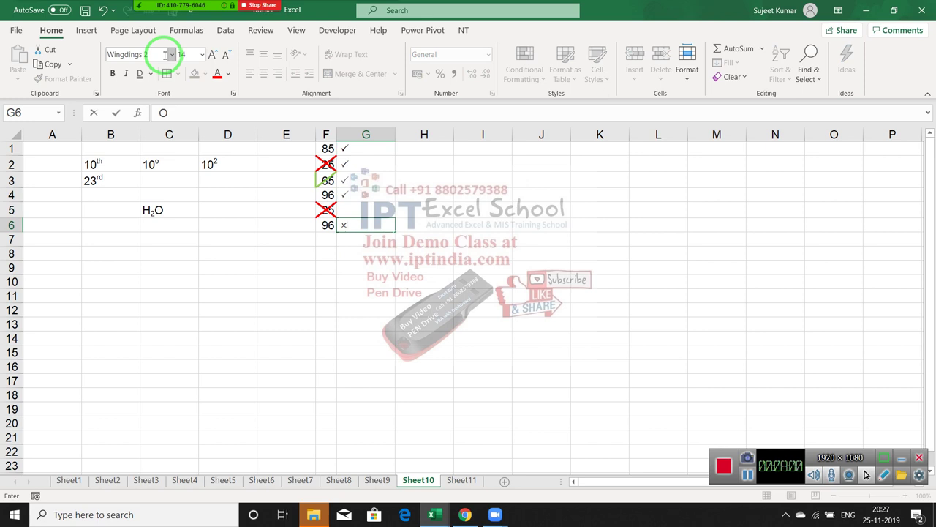
pyautogui.press('Return')
pyautogui.press('Up')
pyautogui.press('Up')
pyautogui.write('P')
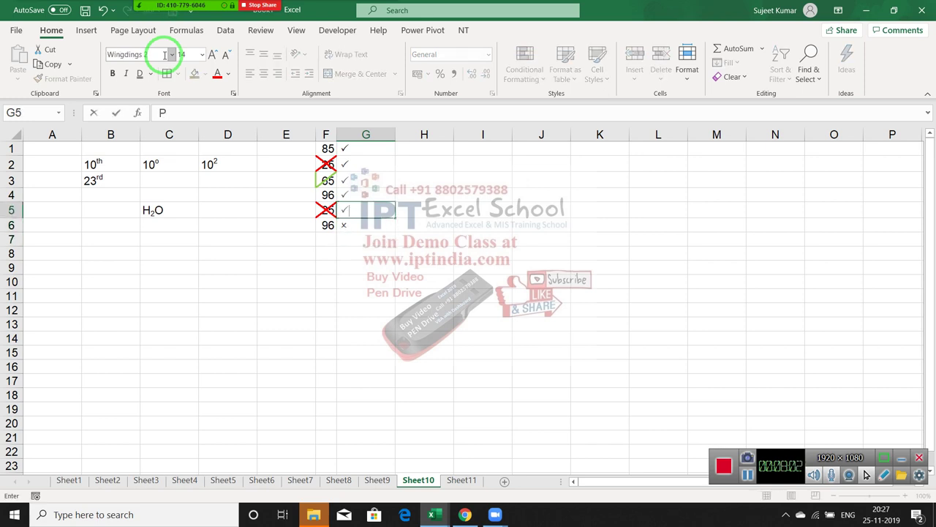
pyautogui.press('Up')
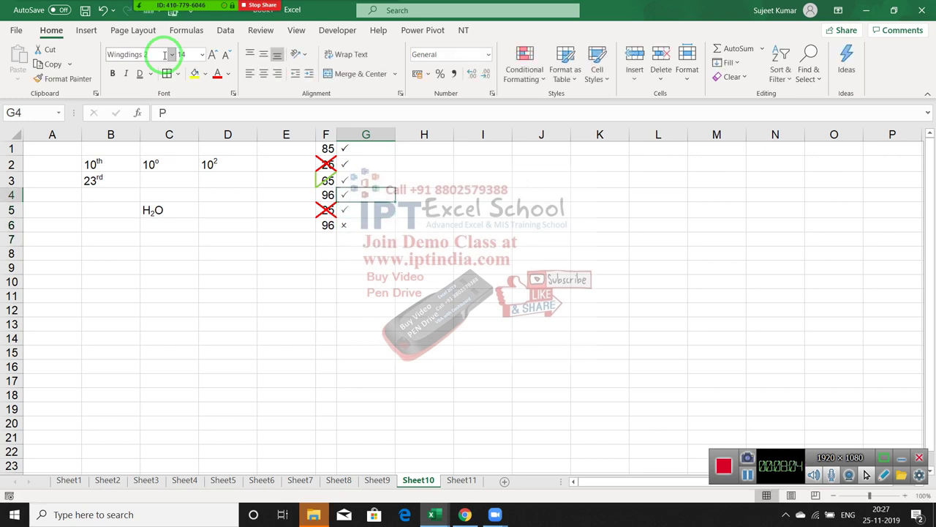
pyautogui.press('Up')
pyautogui.press('Up')
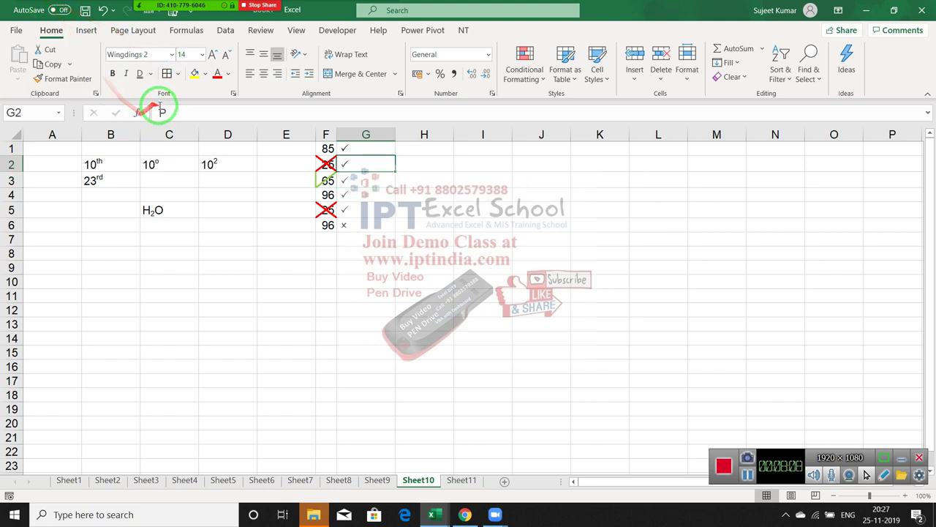
pyautogui.moveTo(192, 112)
pyautogui.mouseDown()
pyautogui.moveTo(194, 154)
pyautogui.moveTo(151, 243)
pyautogui.mouseUp()
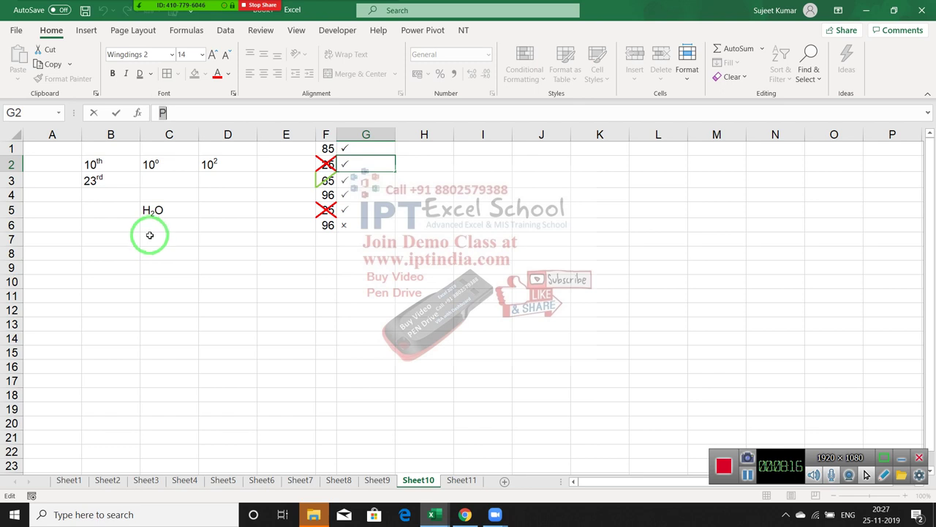
pyautogui.press('Return')
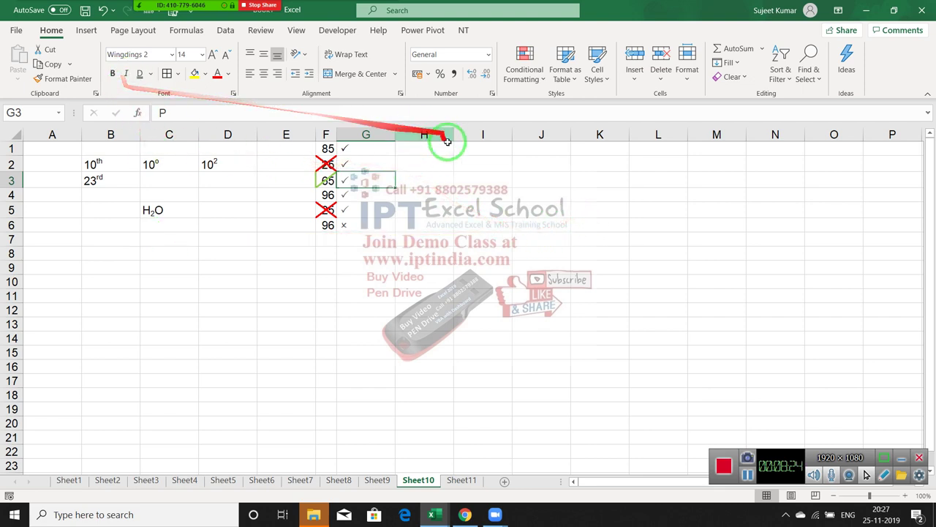
# Enter the letter J in cell I3 to show a check mark.
pyautogui.click(472, 179)
pyautogui.write('j')
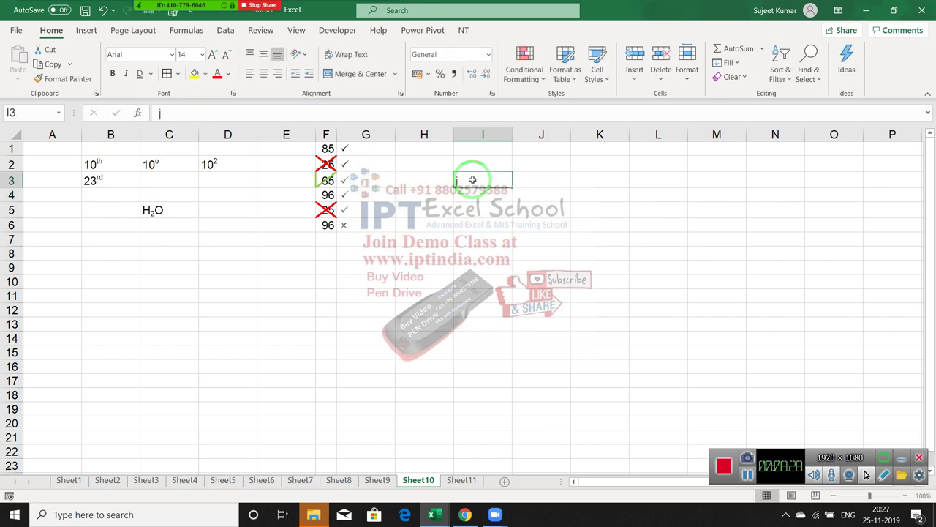
pyautogui.write('J')
pyautogui.press('Return')
pyautogui.click(476, 180)
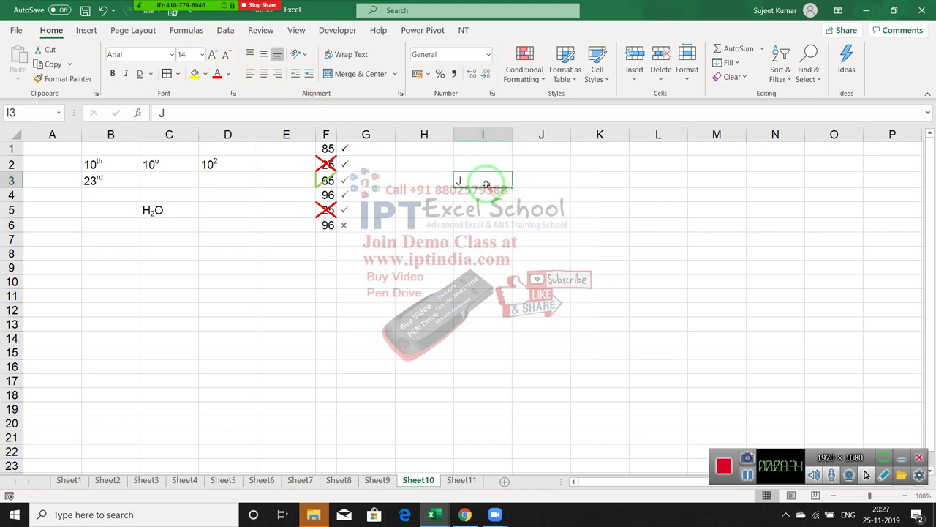
# Tilt I3's text downward at an angle, then switch to Sheet11.
pyautogui.rightClick(485, 182)
pyautogui.click(538, 435)
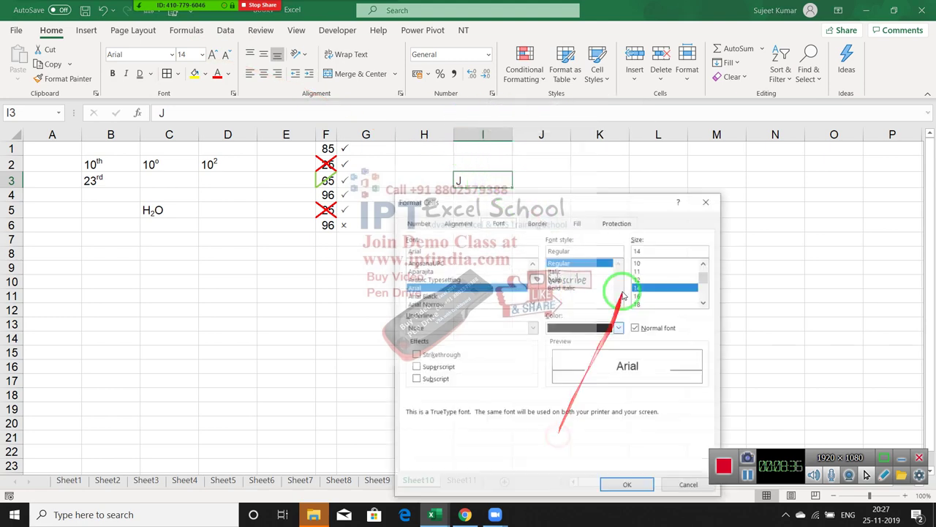
pyautogui.click(457, 222)
pyautogui.moveTo(687, 284); pyautogui.dragTo(692, 320)
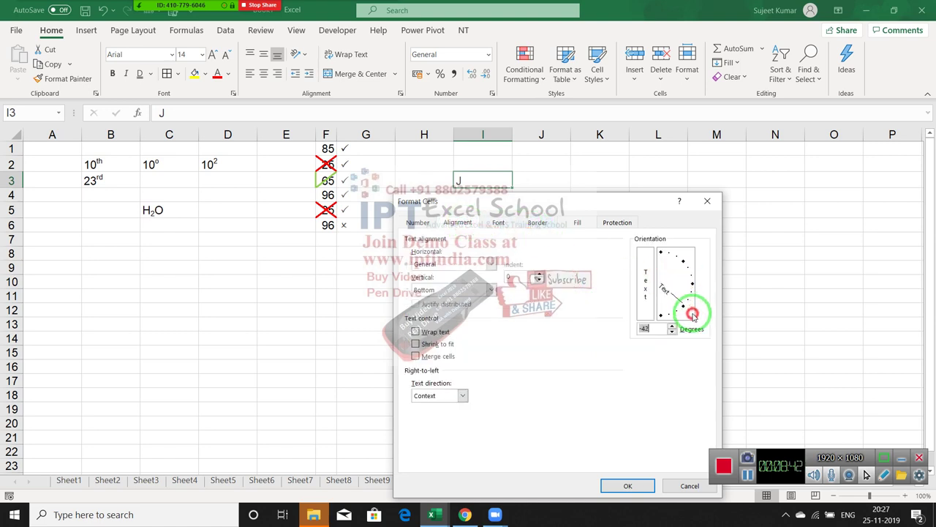
pyautogui.click(628, 485)
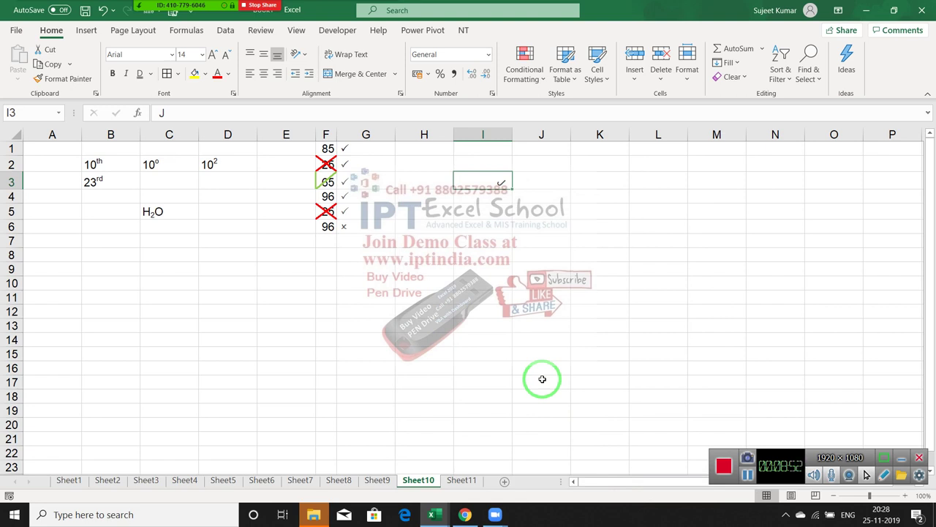
pyautogui.click(467, 483)
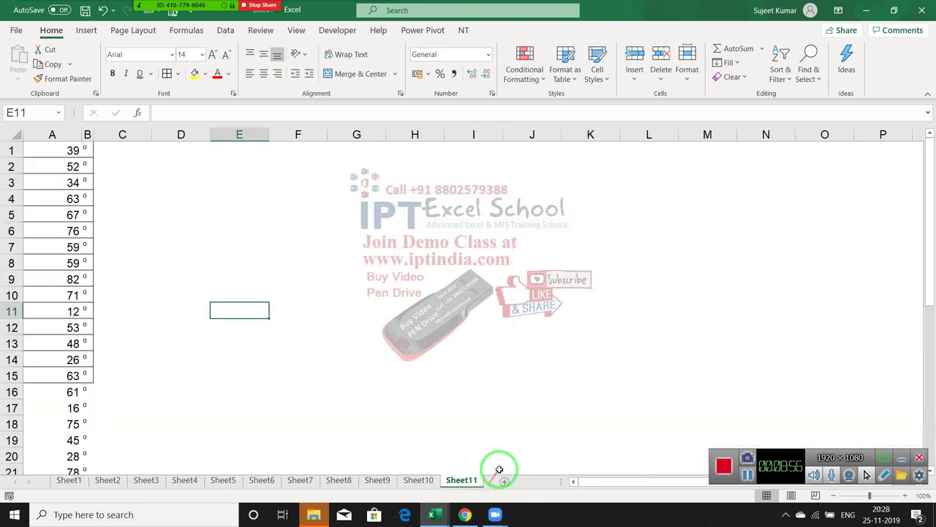
# Add a new sheet and enter the headings Name and City in A5 and B5.
pyautogui.click(503, 481)
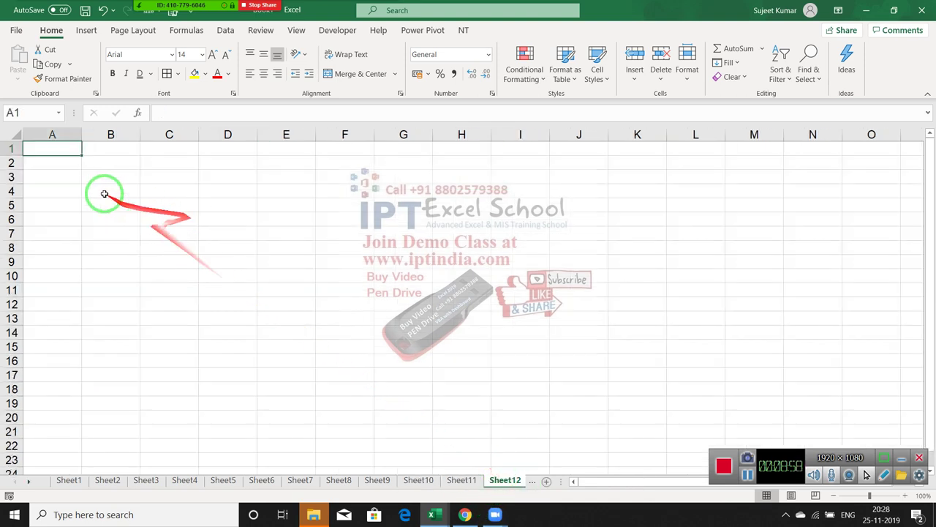
pyautogui.click(66, 199)
pyautogui.write('nAME')
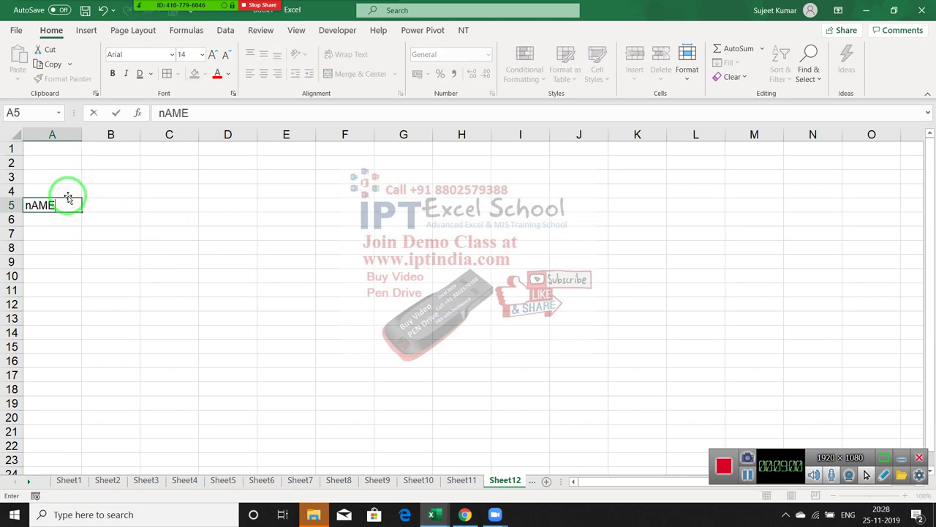
pyautogui.press('Tab')
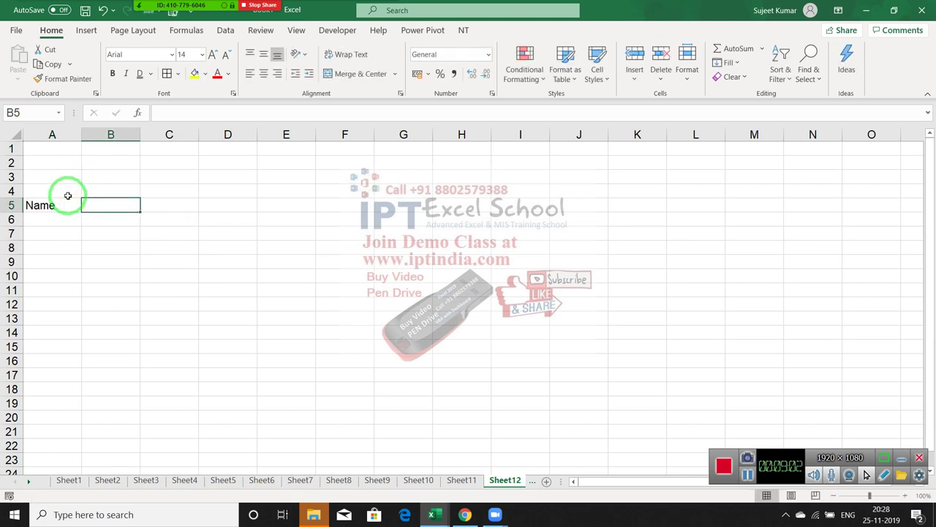
pyautogui.write('City')
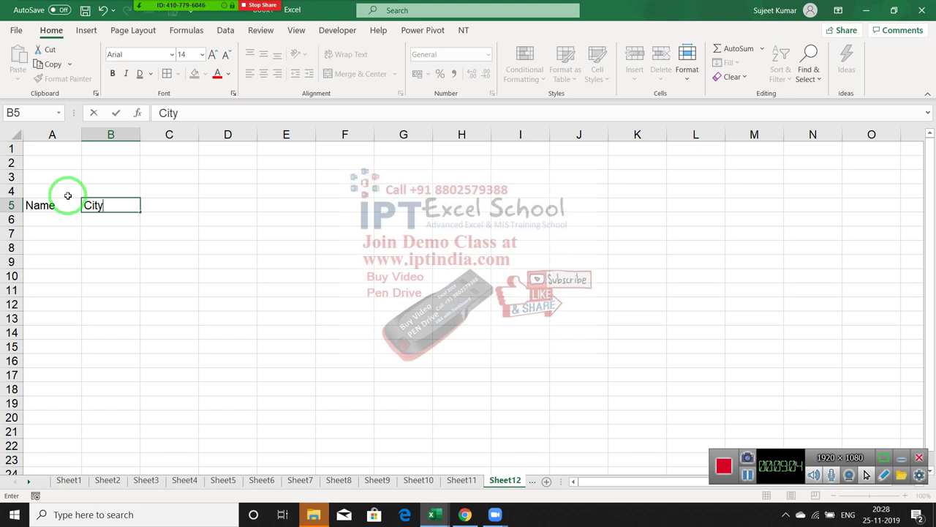
pyautogui.press('Tab')
# Enter the DOJ heading in C5, discarding a mistyped entry, and select D5.
pyautogui.write('M')
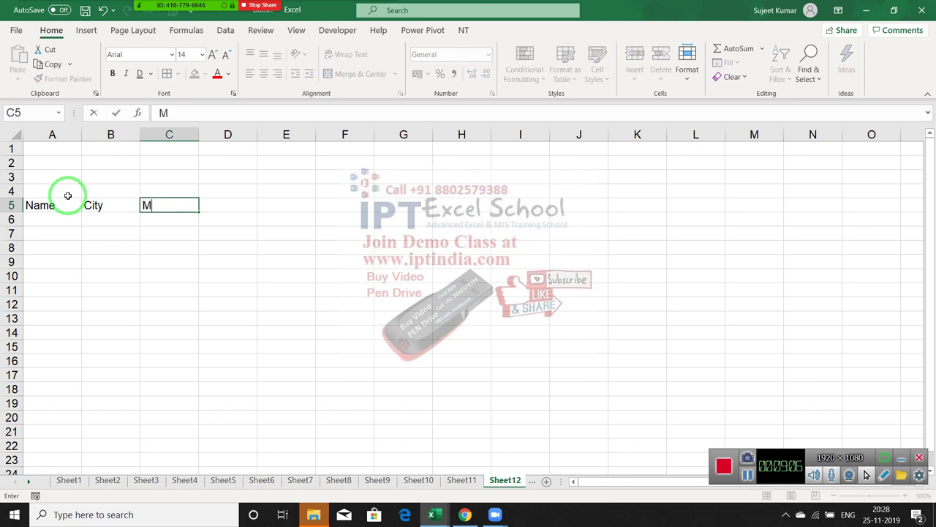
pyautogui.press('Escape')
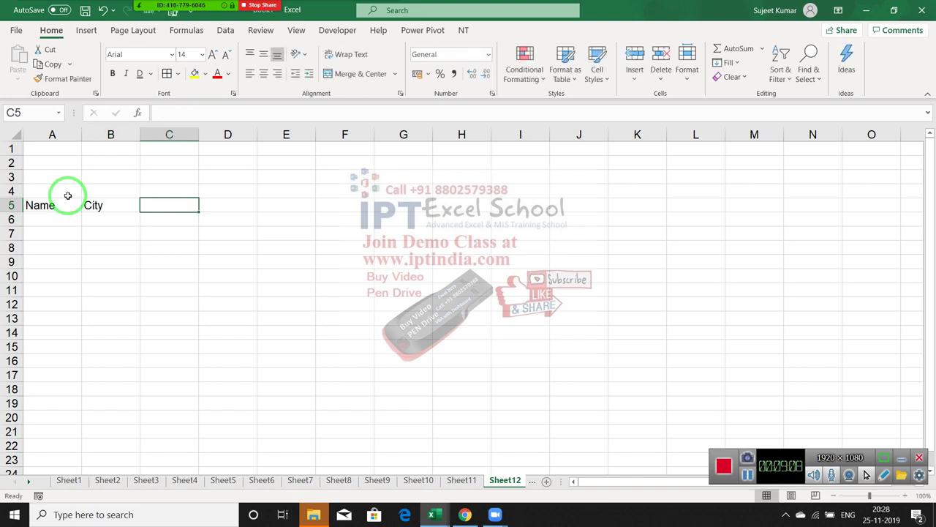
pyautogui.write('DOJ')
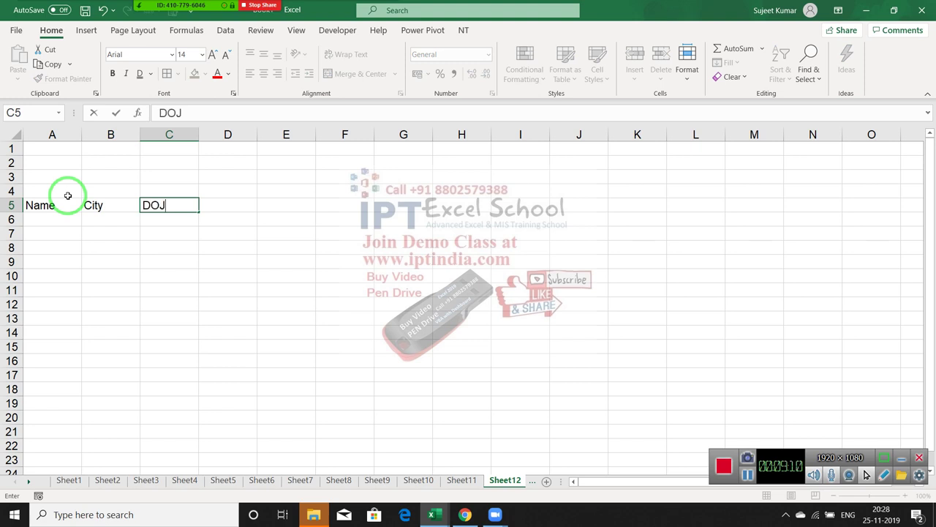
pyautogui.press('Return')
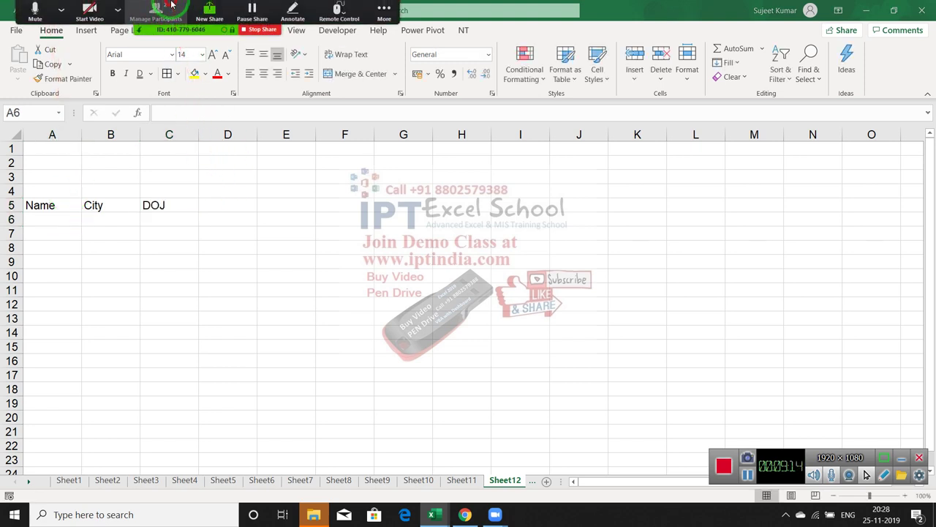
pyautogui.click(167, 9)
pyautogui.click(168, 9)
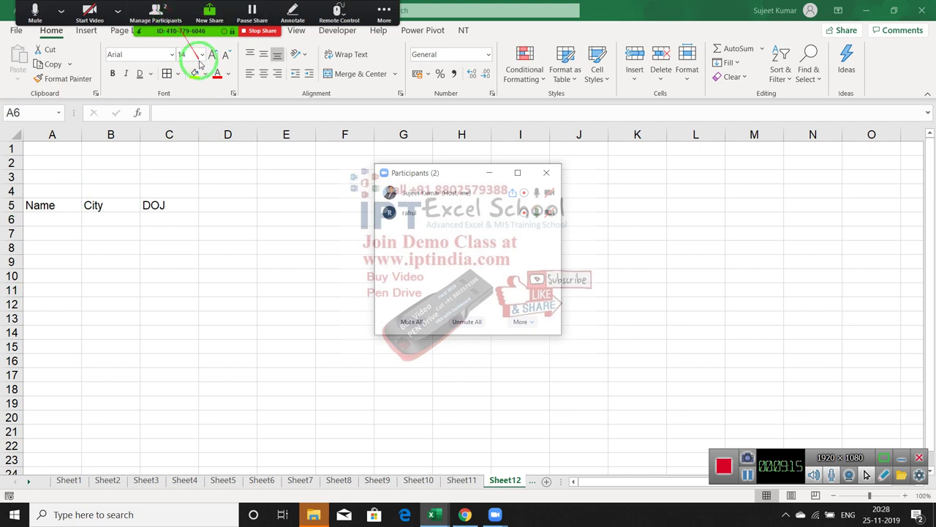
pyautogui.click(226, 209)
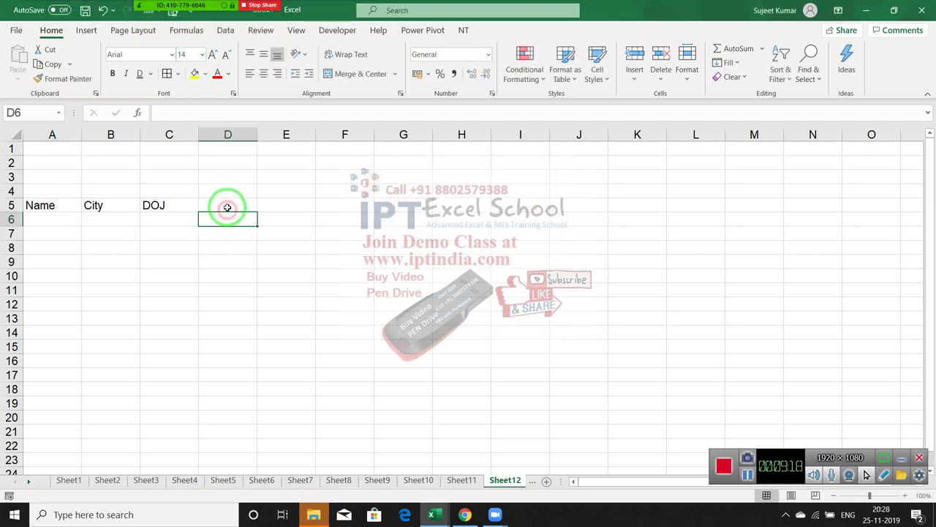
# Enter the first date, 1 November, in D5.
pyautogui.write('1/1')
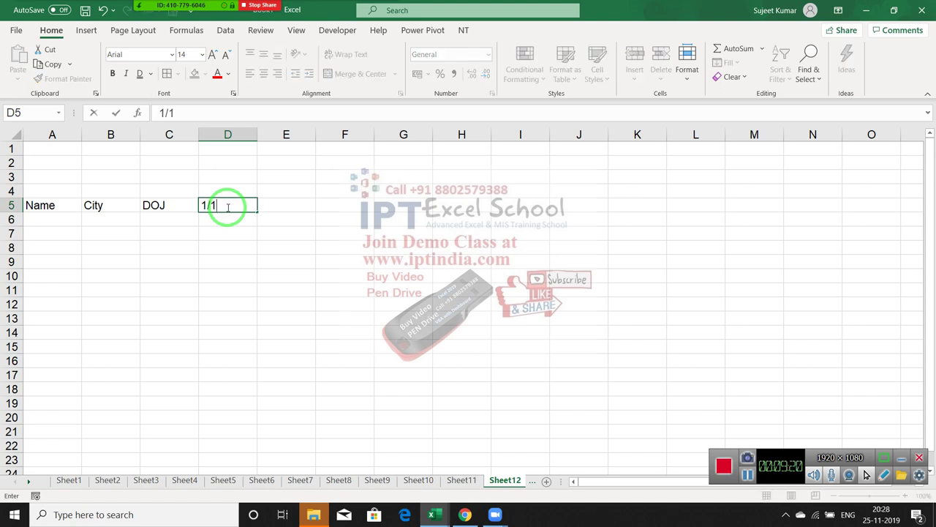
pyautogui.press('Escape')
pyautogui.write('1')
pyautogui.write('1')
pyautogui.press('Return')
pyautogui.click(227, 207)
pyautogui.press('Right')
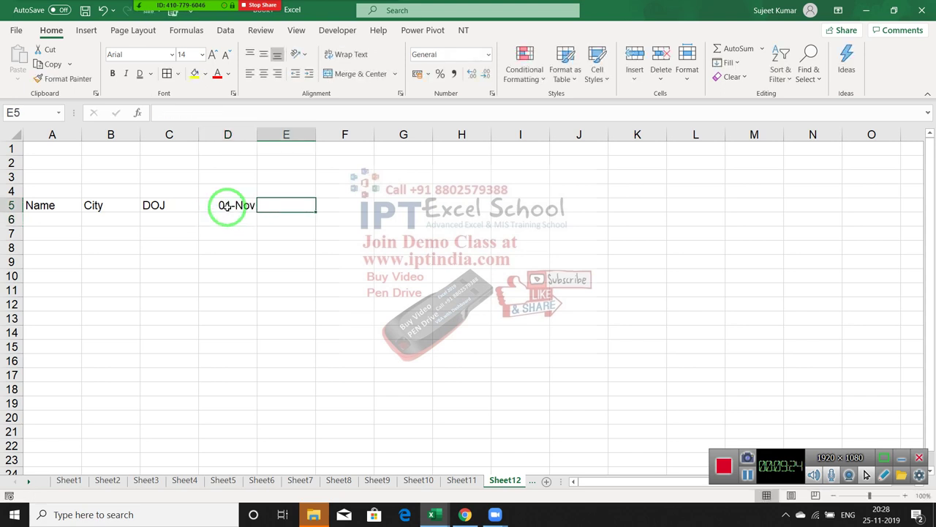
# Enter the formula =D5+1 in E5 to give 02-Nov.
pyautogui.write('=')
pyautogui.press('Down')
pyautogui.press('Left')
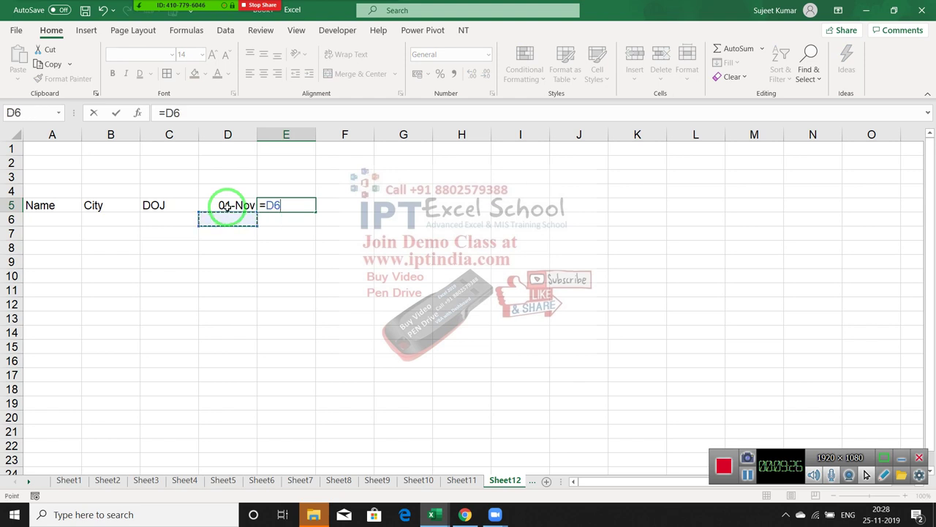
pyautogui.press('Up')
pyautogui.write('+1')
pyautogui.hotkey('ctrl', 'Return')
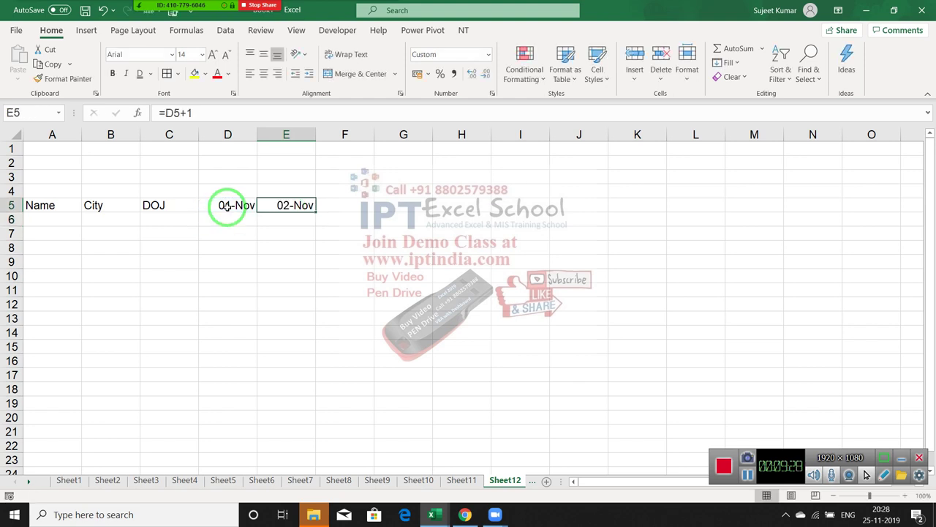
# Fill the one-day-later formula right with Ctrl+R through AG5, ending at 30-Nov.
pyautogui.hotkey('shift', 'Right')
pyautogui.hotkey('shift', 'Right')
pyautogui.hotkey('shift', 'Right')
pyautogui.hotkey('shift', 'Right')
pyautogui.hotkey('shift', 'Right')
pyautogui.hotkey('shift', 'Right')
pyautogui.hotkey('shift', 'Right')
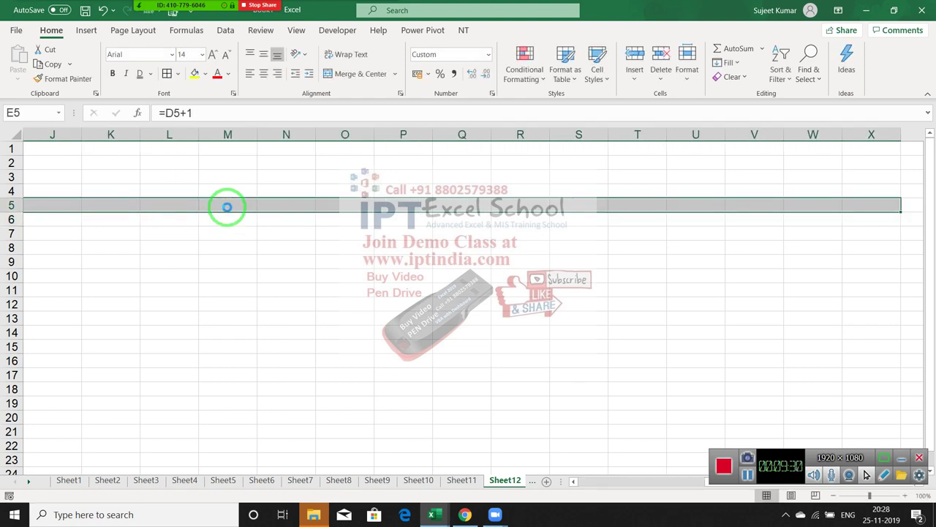
pyautogui.hotkey('ctrl', 'r')
pyautogui.hotkey('ctrl', 'Right')
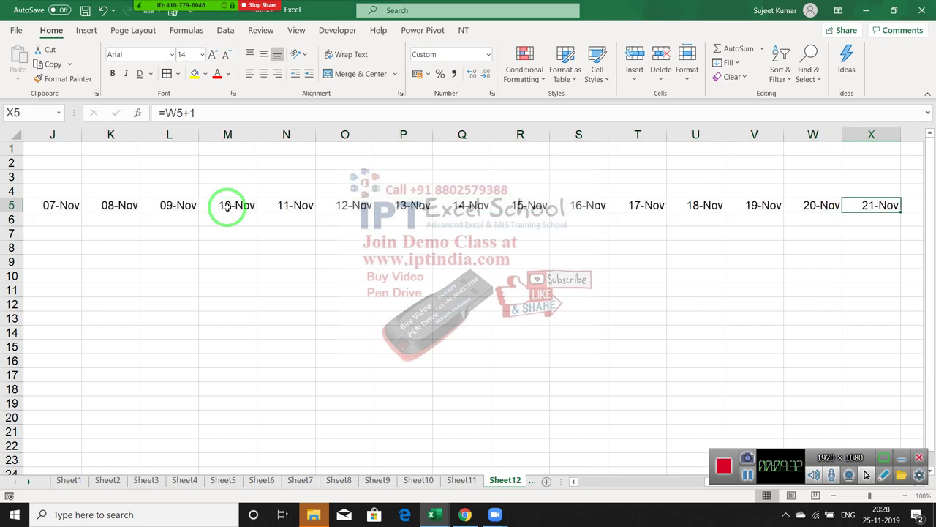
pyautogui.hotkey('shift', 'Right')
pyautogui.hotkey('shift', 'Right')
pyautogui.hotkey('shift', 'Right')
pyautogui.hotkey('shift', 'Right')
pyautogui.hotkey('shift', 'Right')
pyautogui.hotkey('shift', 'Right')
pyautogui.hotkey('shift', 'Right')
pyautogui.hotkey('ctrl', 'r')
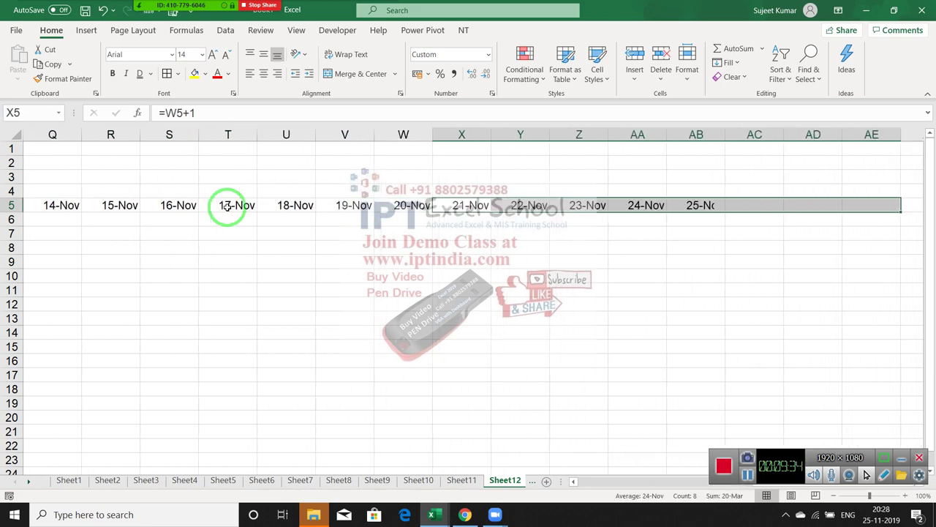
pyautogui.press('Right')
pyautogui.hotkey('ctrl', 'Right')
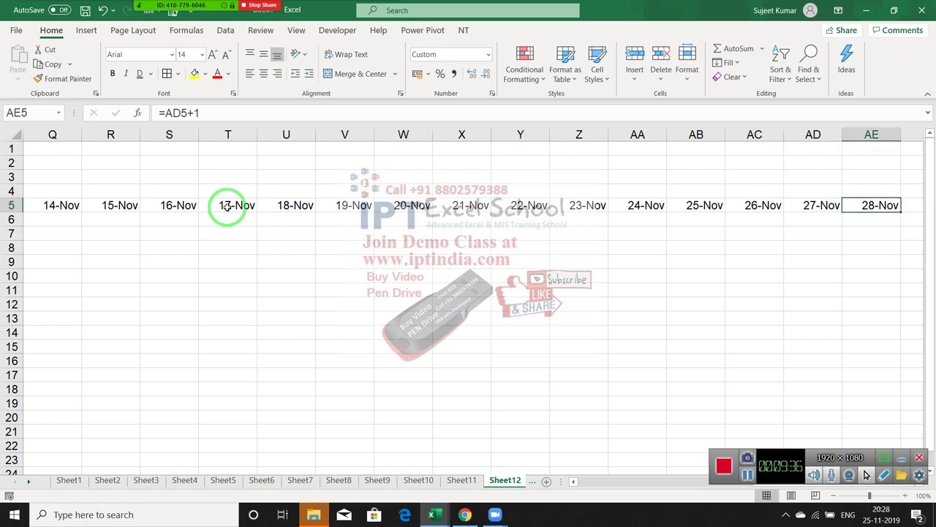
pyautogui.hotkey('shift', 'Right')
pyautogui.hotkey('shift', 'Right')
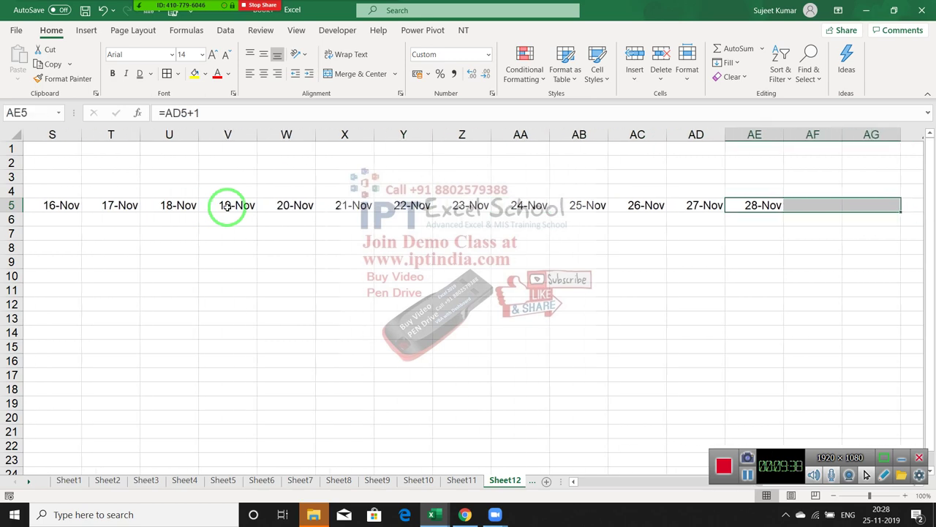
pyautogui.hotkey('ctrl', 'r')
pyautogui.press('Up')
pyautogui.press('Right')
pyautogui.press('Right')
pyautogui.press('Down')
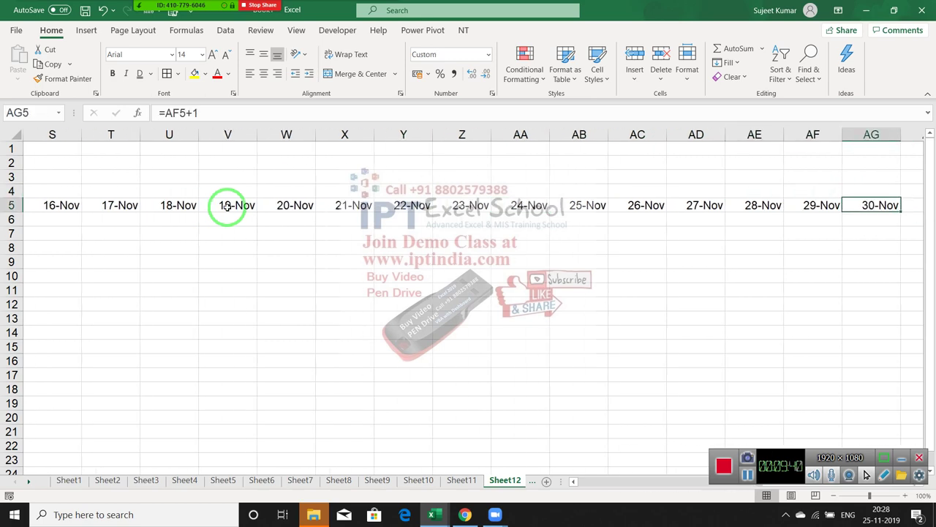
# Format D5:AG5 as dd-mmm-yy dates, showing 01-Nov-19 to 30-Nov-19.
pyautogui.hotkey('ctrl', 'shift', 'Left')
pyautogui.hotkey('shift', 'Right')
pyautogui.hotkey('shift', 'Right')
pyautogui.hotkey('shift', 'Right')
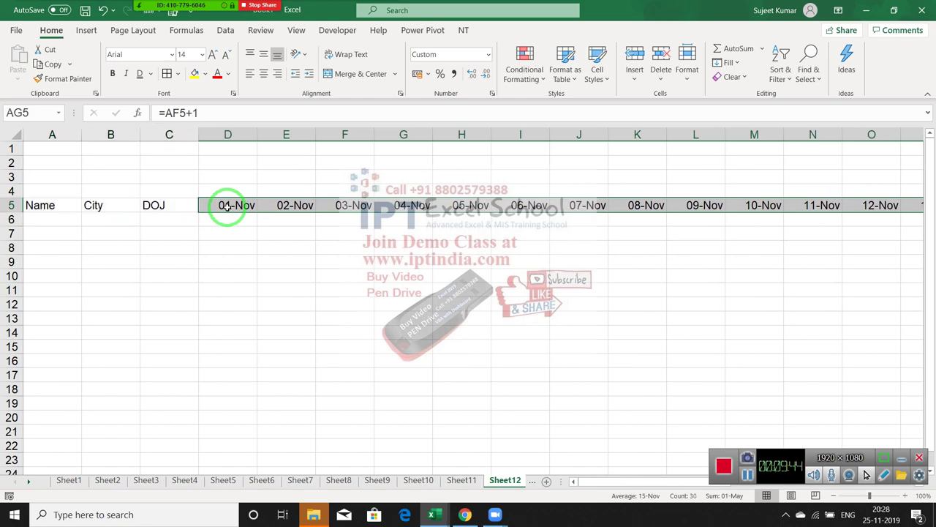
pyautogui.hotkey('ctrl', 'shift', '3')
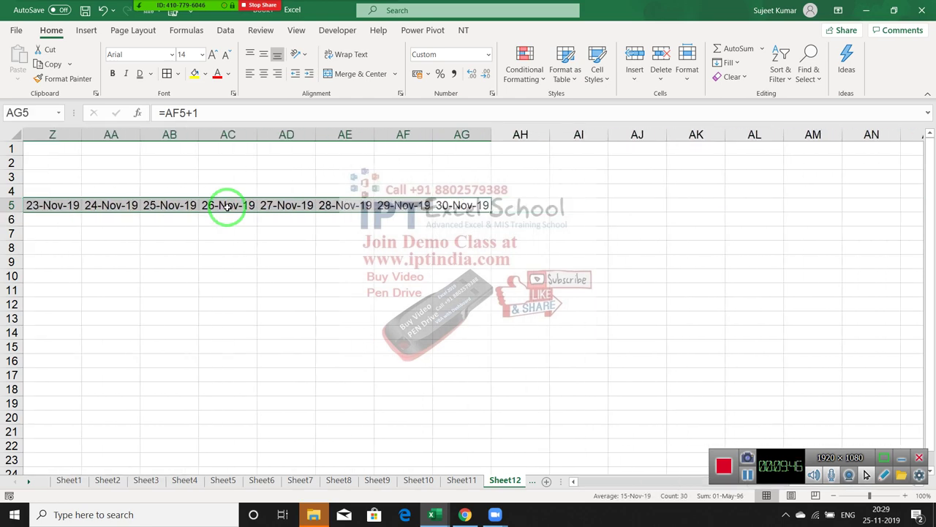
pyautogui.press('Home')
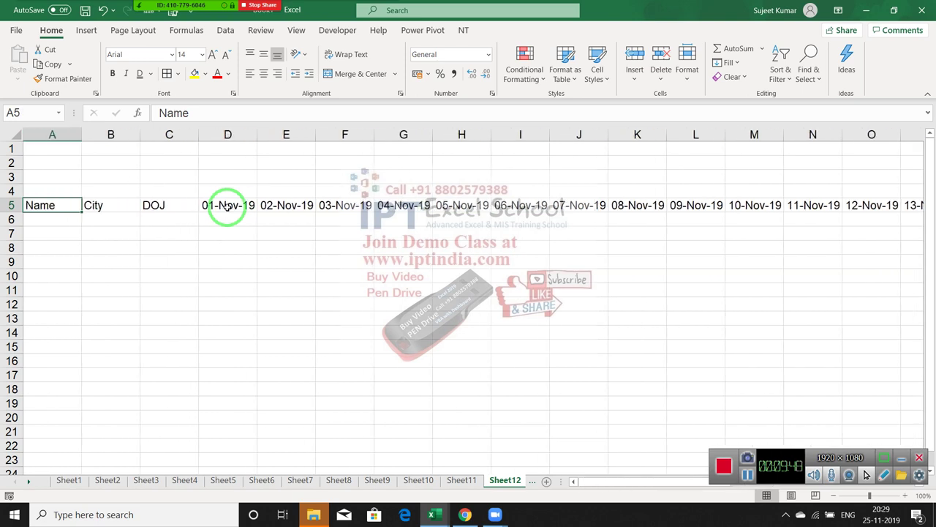
pyautogui.press('Right')
pyautogui.press('Right')
pyautogui.press('Right')
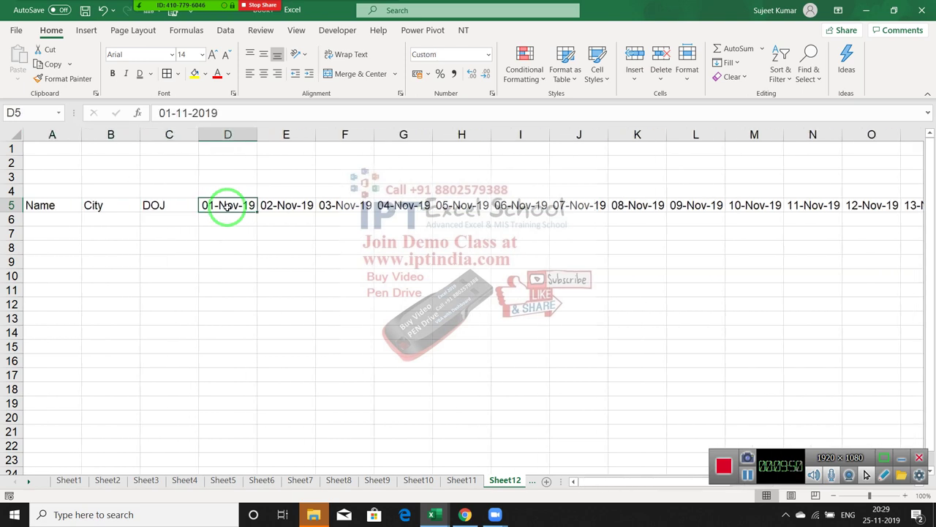
pyautogui.press('Down')
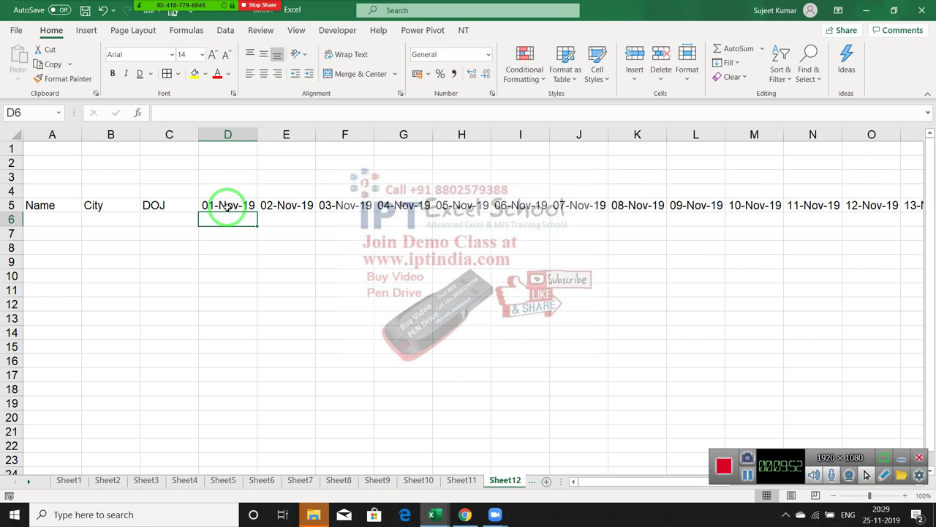
# Enter the first employee name in A6 and extend the names down to row 13.
pyautogui.press('Left')
pyautogui.press('Left')
pyautogui.press('Left')
pyautogui.write('u')
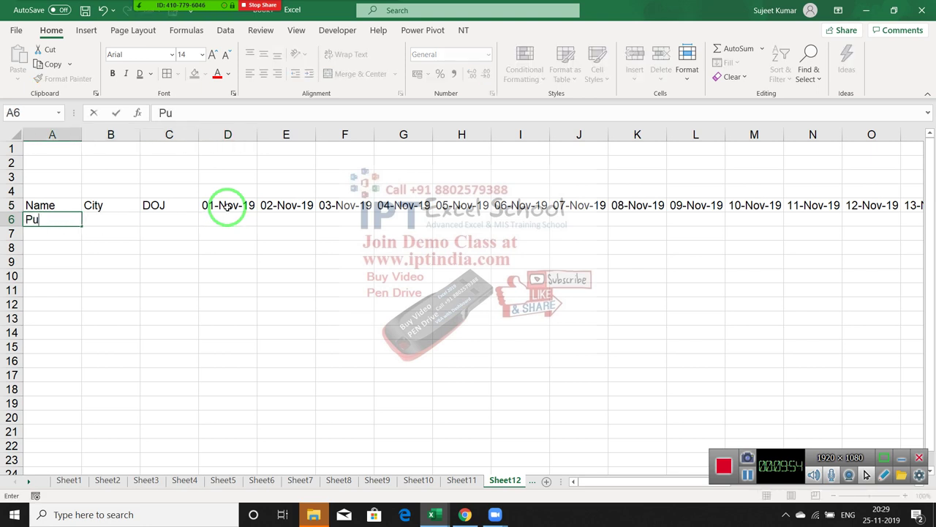
pyautogui.write('ja')
pyautogui.press('Return')
pyautogui.press('Up')
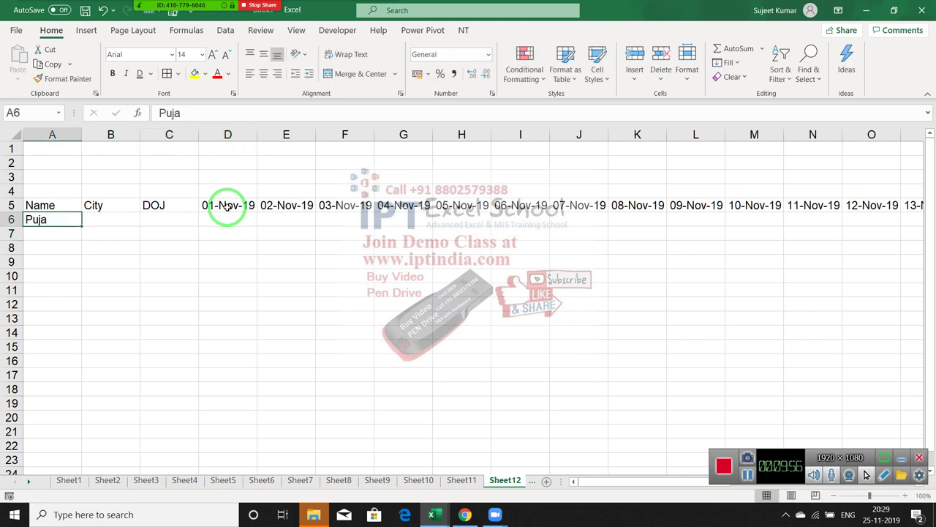
pyautogui.moveTo(82, 224); pyautogui.dragTo(87, 319)
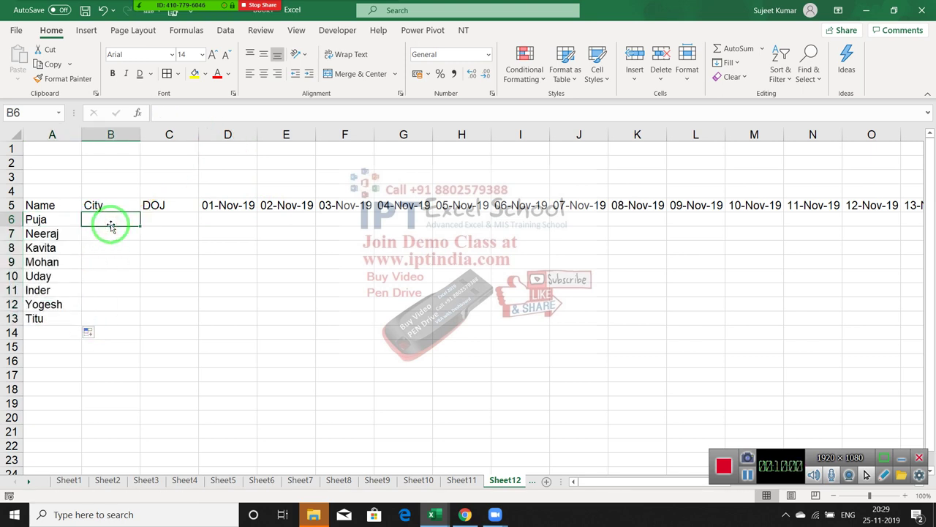
# Enter Pune in B6 and fill it down the City column for all eight people.
pyautogui.write('Pune')
pyautogui.press('Return')
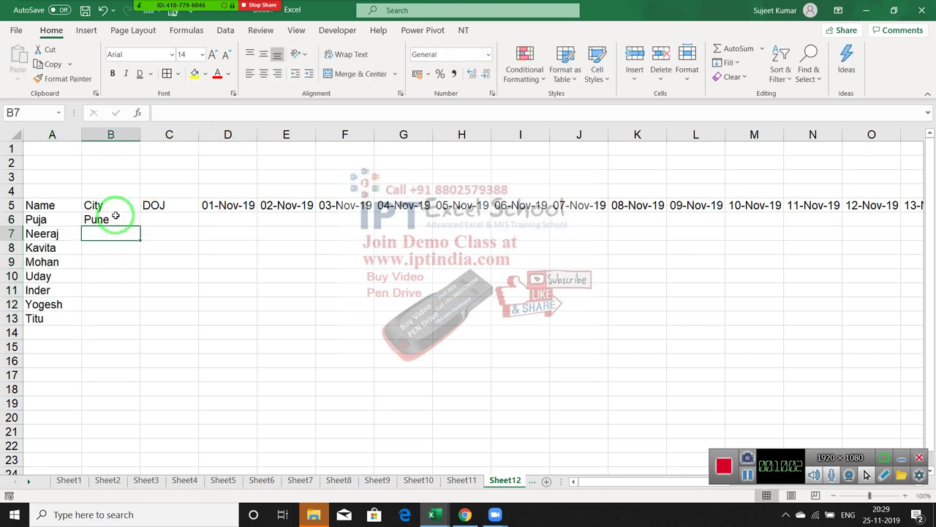
pyautogui.click(132, 222)
pyautogui.doubleClick(132, 222)
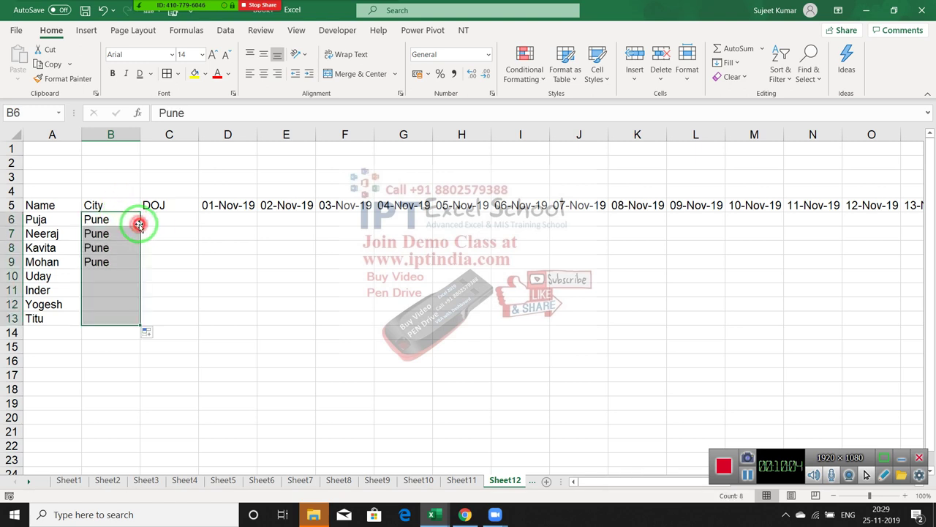
# Enter 01-Jan in C6 and fill the DOJ dates down through 08-Jan.
pyautogui.click(152, 219)
pyautogui.write('1-Jan')
pyautogui.press('Return')
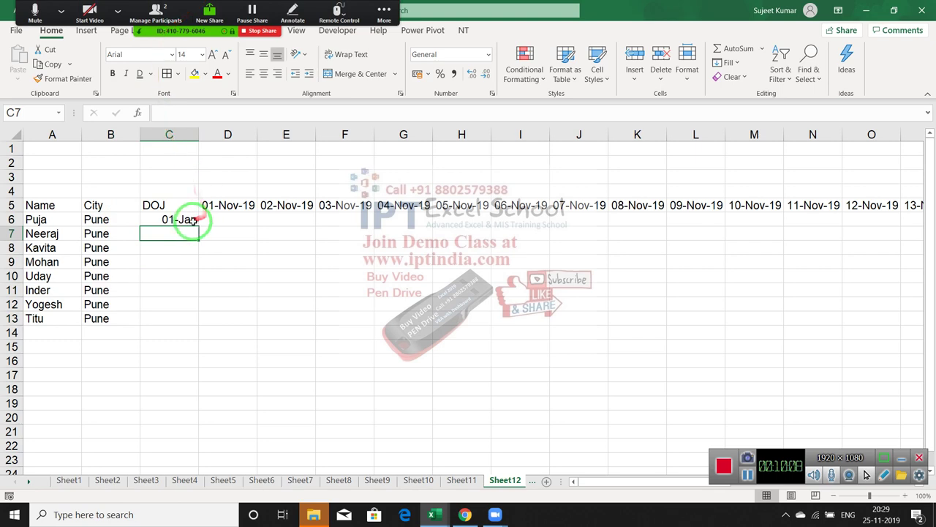
pyautogui.click(188, 220)
pyautogui.doubleClick(197, 226)
# Fill P into every attendance cell D6:AG13 for all eight people across November.
pyautogui.click(208, 220)
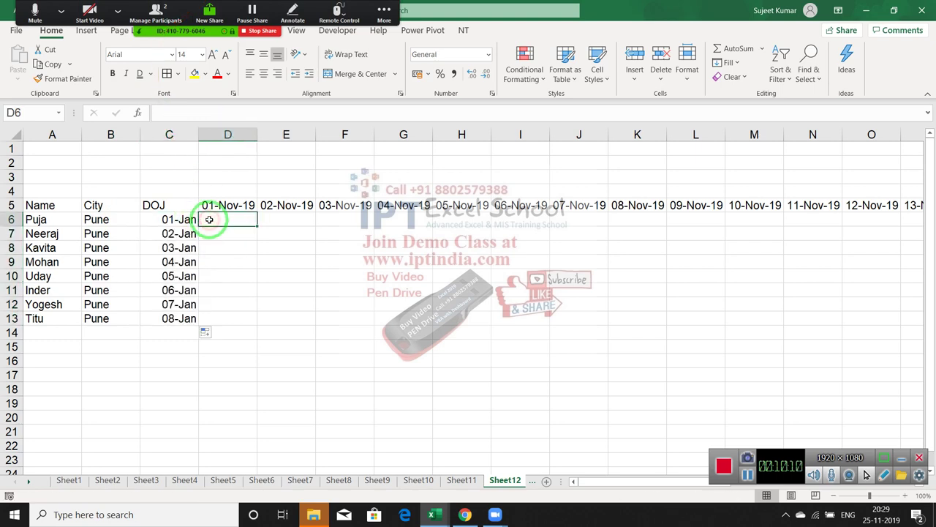
pyautogui.press('Down')
pyautogui.press('Up')
pyautogui.press('Up')
pyautogui.hotkey('ctrl', 'Right')
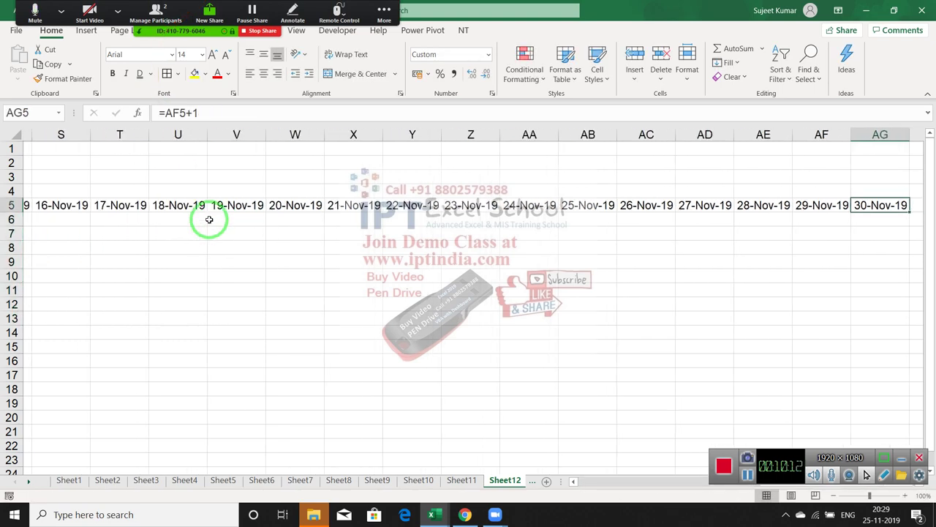
pyautogui.press('Down')
pyautogui.hotkey('ctrl', 'shift', 'Left')
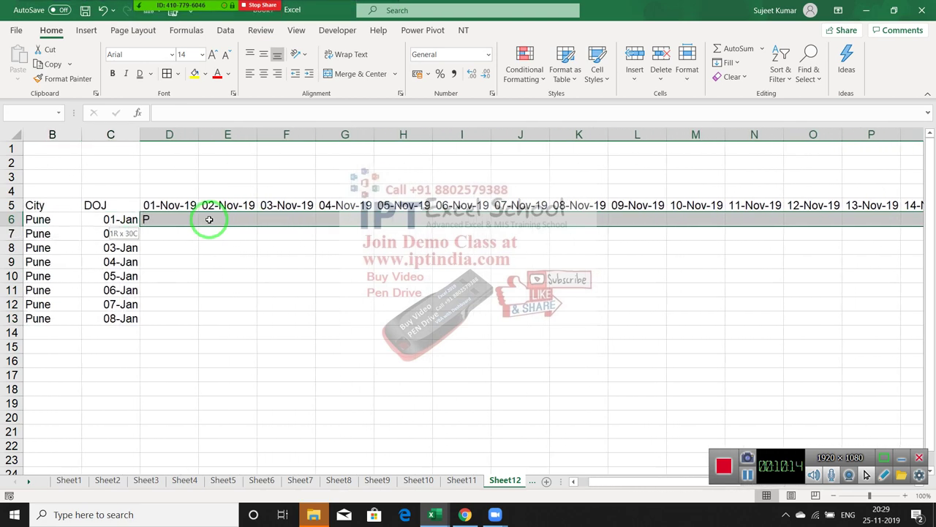
pyautogui.hotkey('shift', 'Down')
pyautogui.hotkey('shift', 'Down')
pyautogui.hotkey('shift', 'Down')
pyautogui.hotkey('shift', 'Down')
pyautogui.hotkey('shift', 'Down')
pyautogui.hotkey('shift', 'Down')
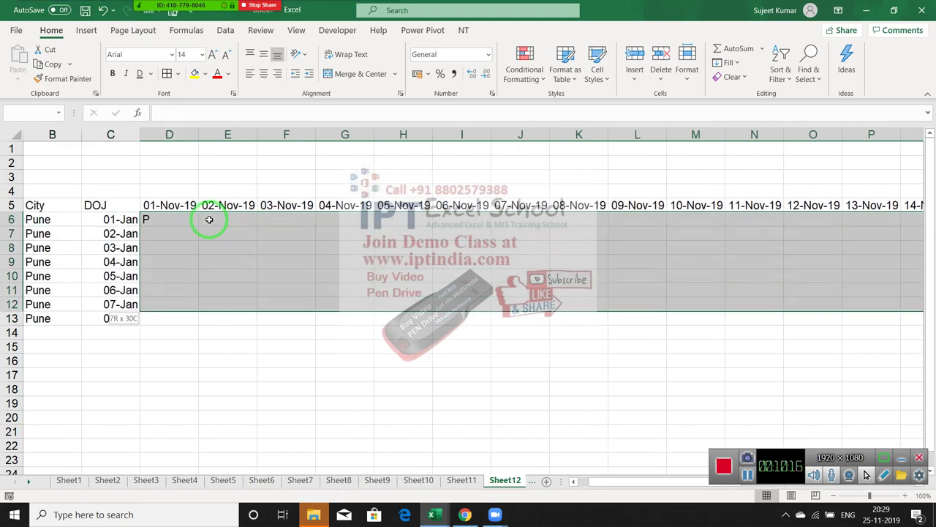
pyautogui.hotkey('shift', 'Down')
pyautogui.hotkey('ctrl', 'd')
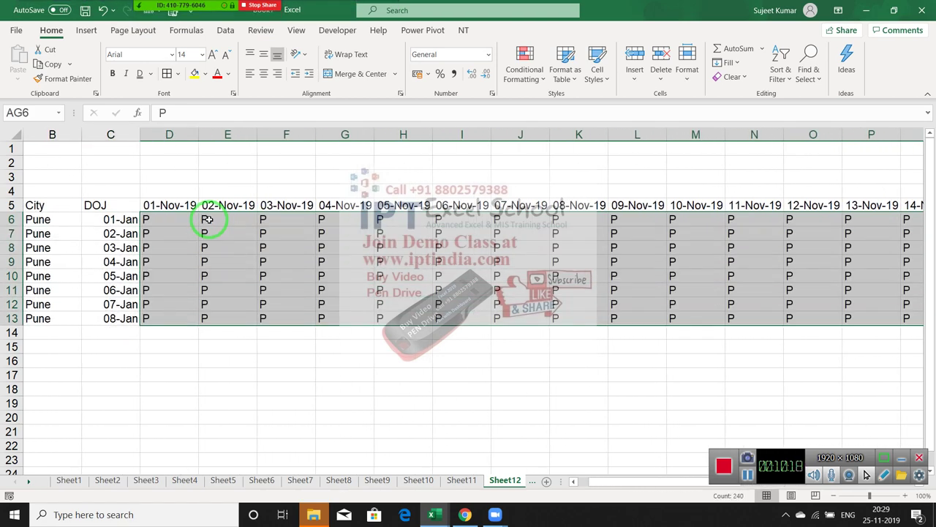
# Select the whole attendance table A5:AG13.
pyautogui.press('Up')
pyautogui.hotkey('ctrl', 'Left')
pyautogui.hotkey('ctrl', 'shift', 'Right')
pyautogui.hotkey('ctrl', 'shift', 'Down')
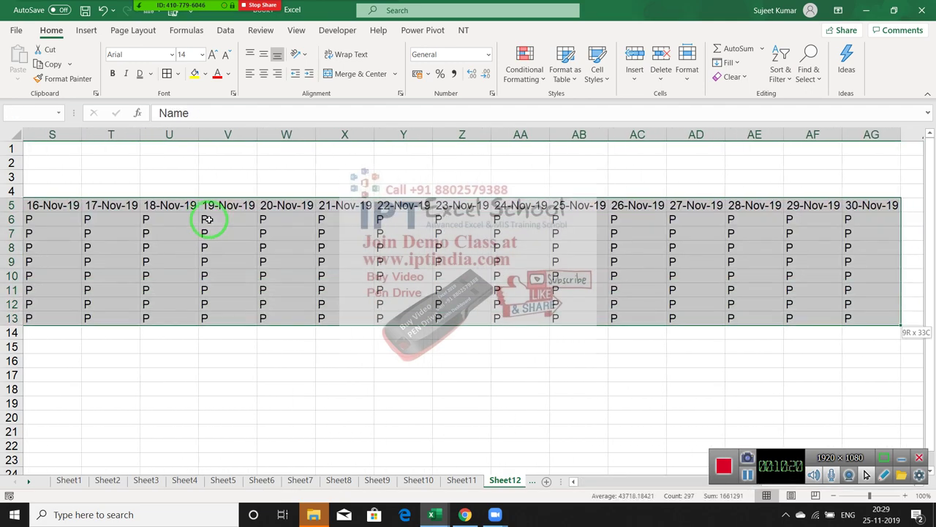
# Apply All Borders to the table and AutoFit every column width on the sheet.
pyautogui.click(166, 74)
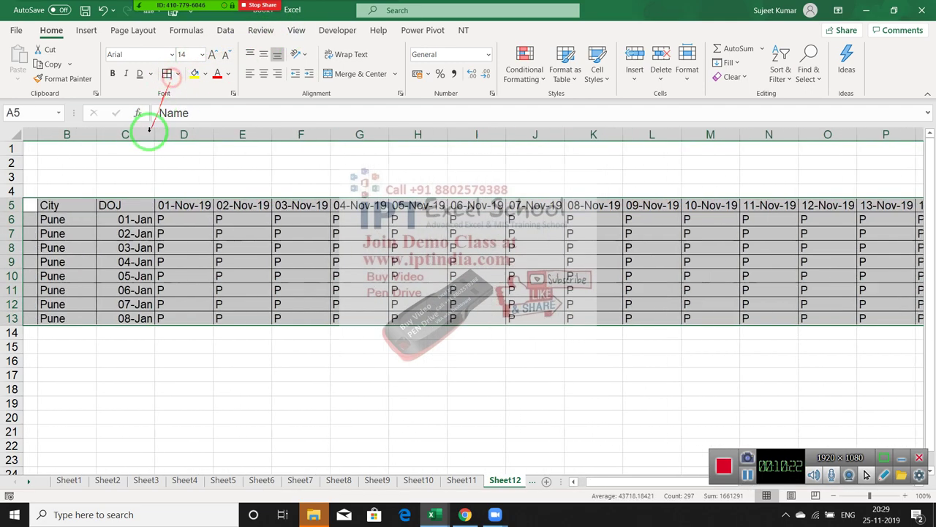
pyautogui.click(212, 244)
pyautogui.click(14, 137)
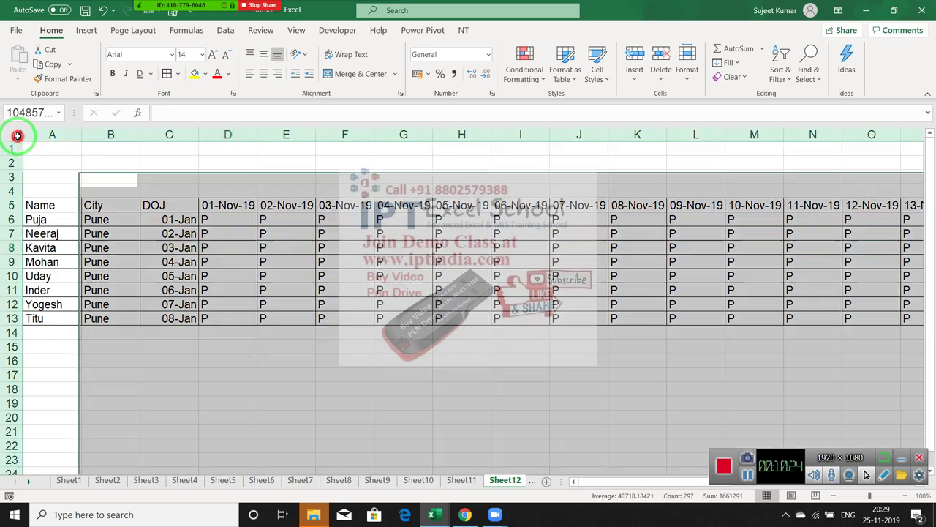
pyautogui.doubleClick(315, 135)
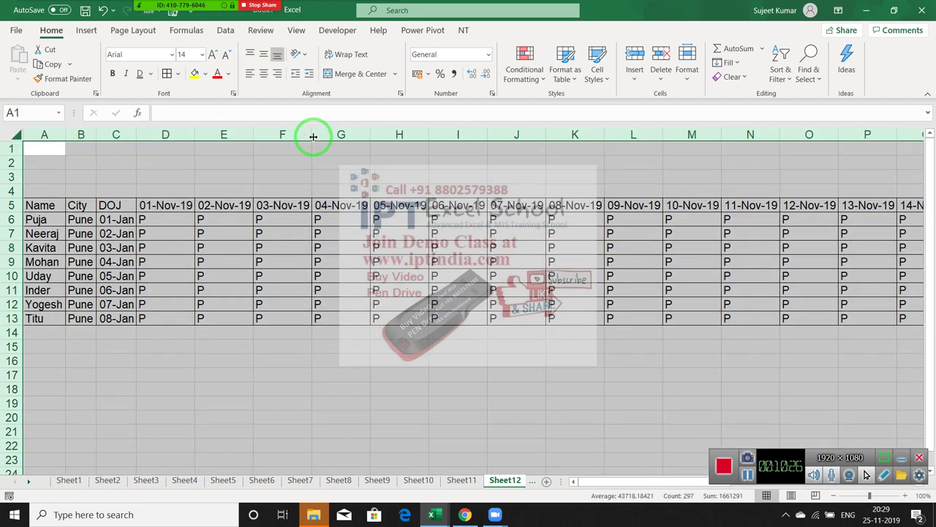
pyautogui.click(299, 261)
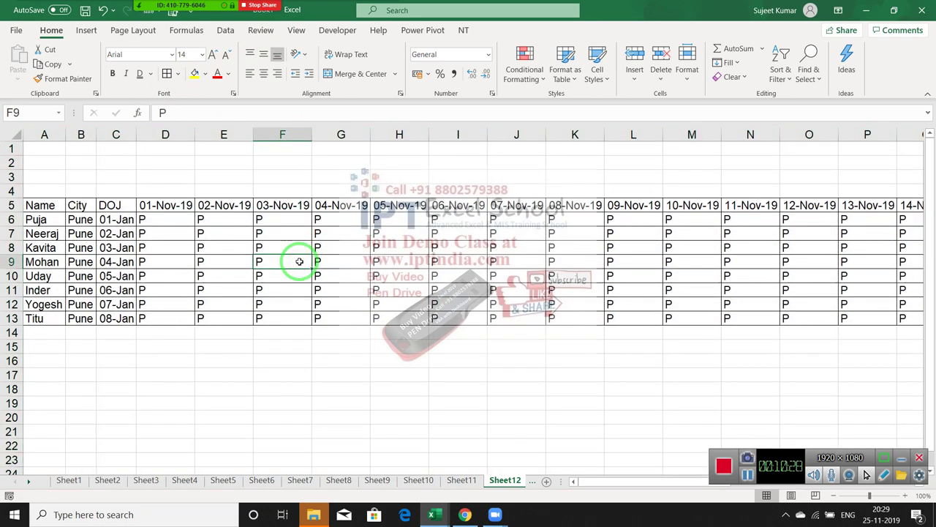
# Select the header row A5:AG5.
pyautogui.press('Up')
pyautogui.press('Up')
pyautogui.press('Up')
pyautogui.press('Up')
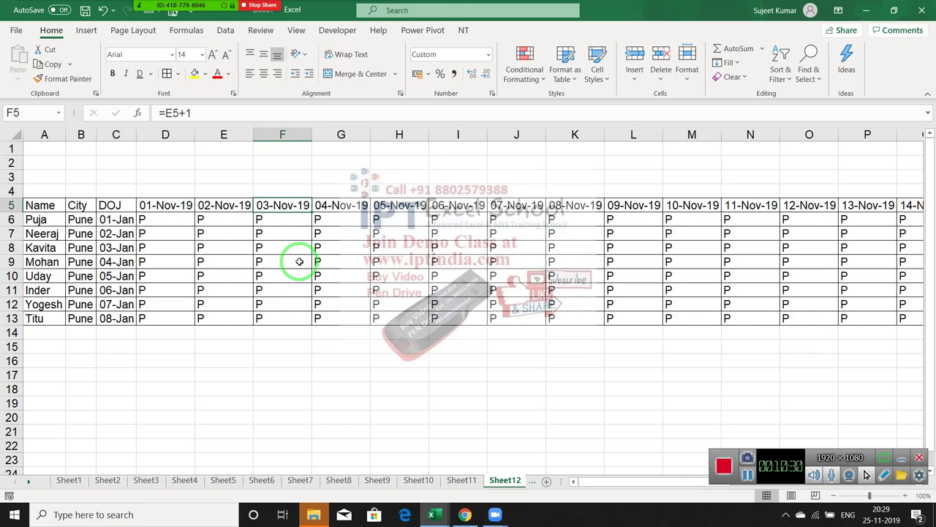
pyautogui.press('Down')
pyautogui.hotkey('ctrl', 'shift', 'Down')
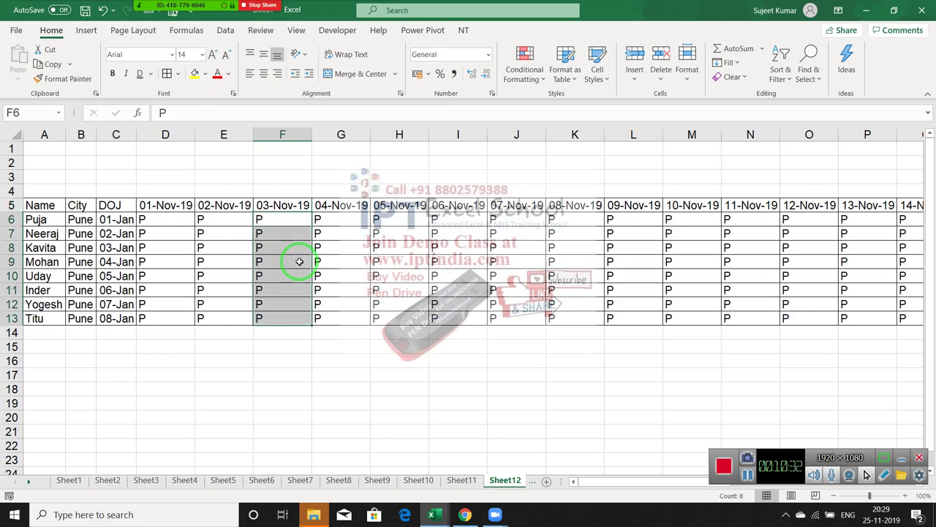
pyautogui.press('Up')
pyautogui.press('Up')
pyautogui.press('Down')
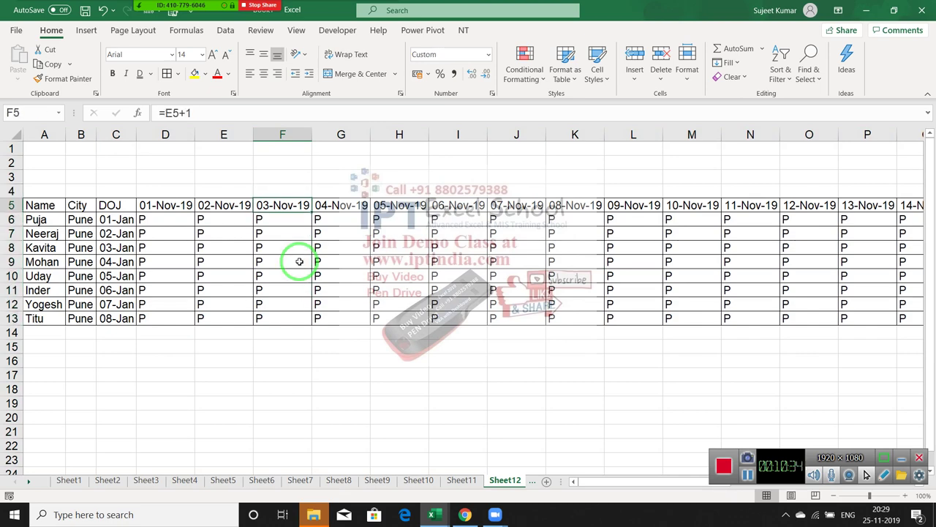
pyautogui.press('Left')
pyautogui.press('Left')
pyautogui.press('Left')
pyautogui.press('Left')
pyautogui.press('Left')
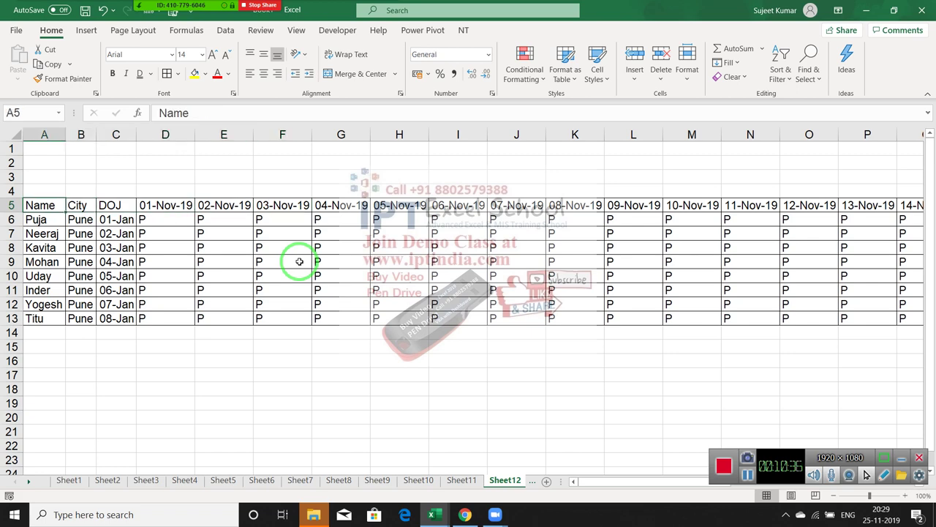
pyautogui.hotkey('ctrl', 'shift', 'Right')
# Rotate the A5:AG5 header text upward using Orientation > Rotate Text Up.
pyautogui.rightClick(363, 210)
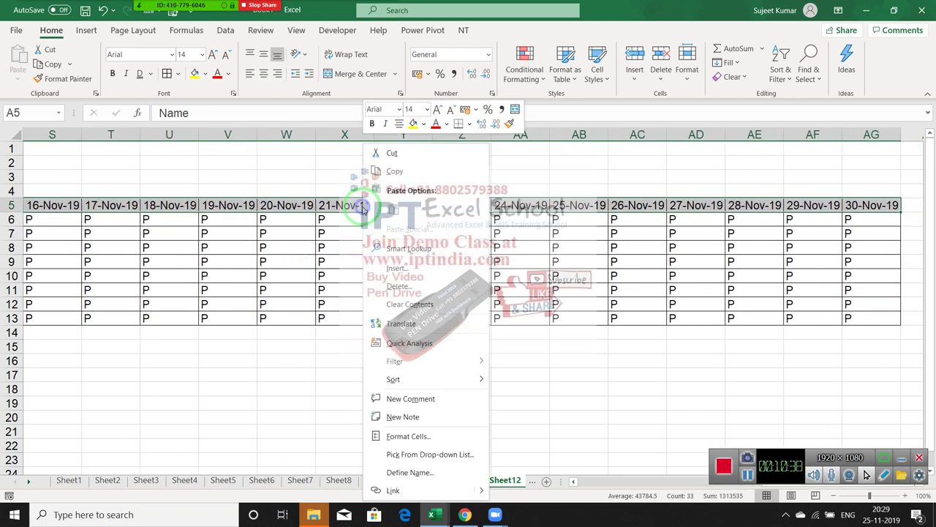
pyautogui.click(431, 440)
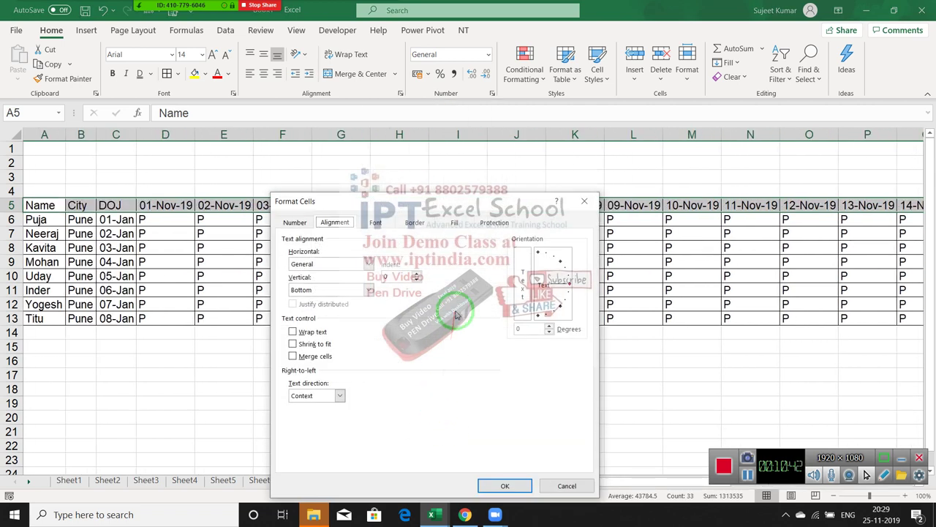
pyautogui.press('Escape')
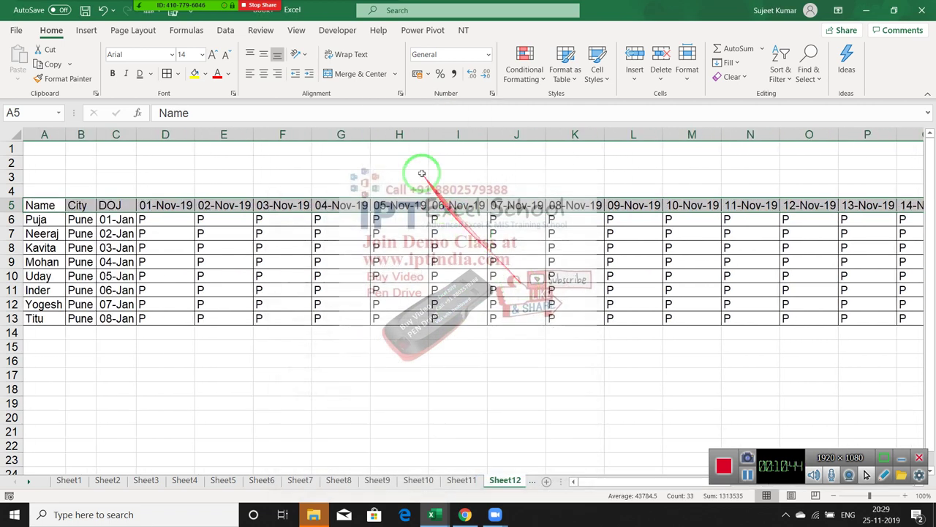
pyautogui.click(295, 56)
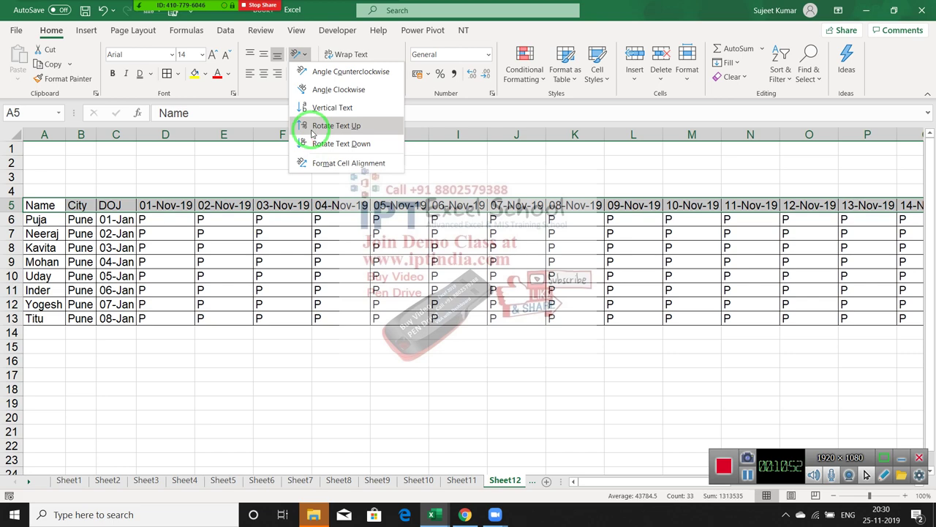
pyautogui.click(313, 127)
pyautogui.click(326, 291)
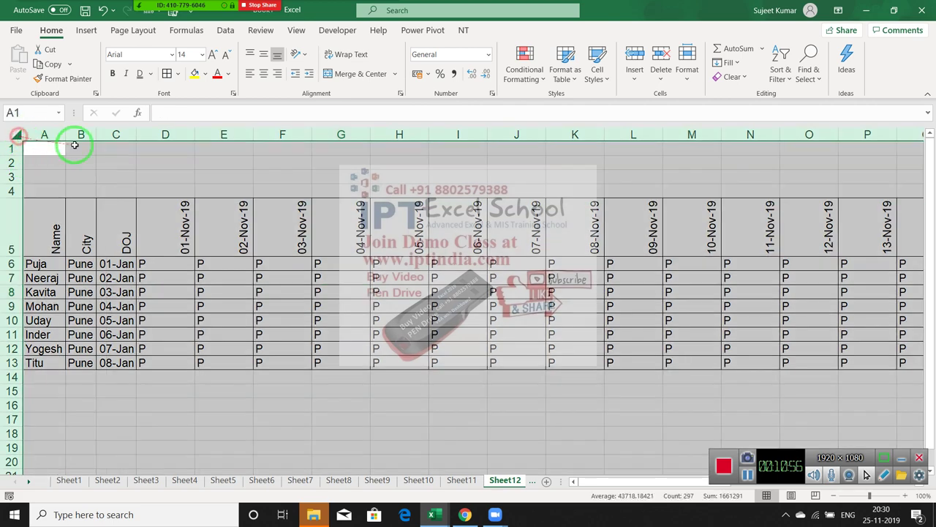
# AutoFit all column widths so the 01-Nov to 30-Nov date columns fit on screen.
pyautogui.click(13, 136)
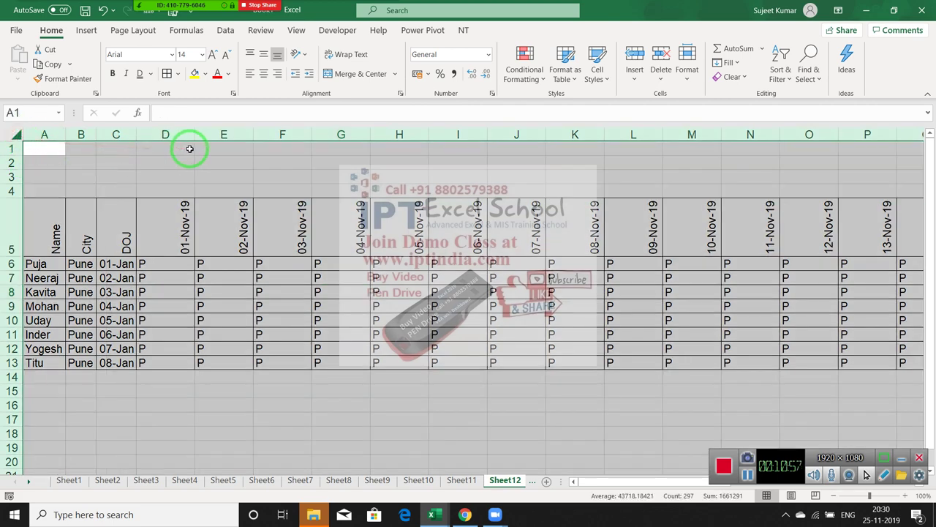
pyautogui.doubleClick(256, 131)
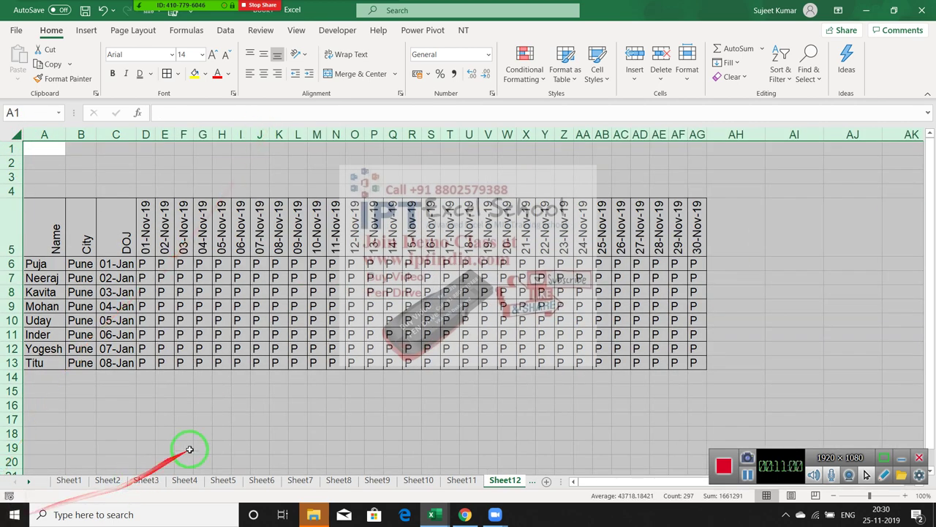
pyautogui.click(227, 348)
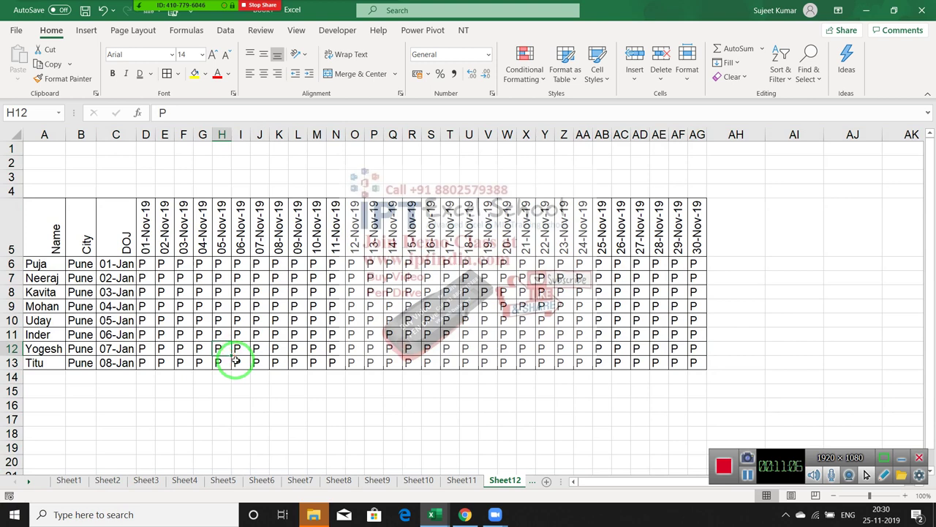
pyautogui.click(223, 292)
pyautogui.click(278, 306)
pyautogui.click(435, 335)
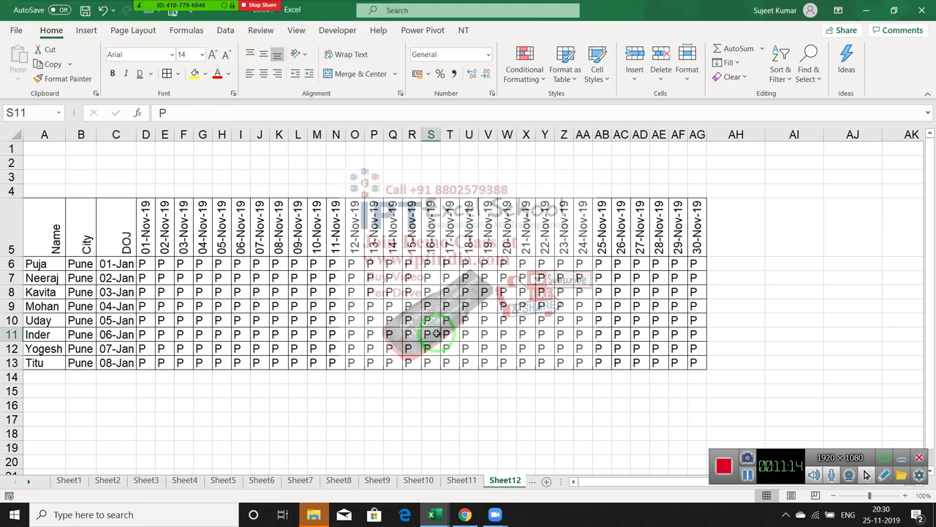
# Try a 45-degree angle on the Name, City and DOJ headers, then undo it back to vertical.
pyautogui.moveTo(59, 223)
pyautogui.mouseDown()
pyautogui.moveTo(147, 225)
pyautogui.moveTo(693, 334)
pyautogui.mouseUp()
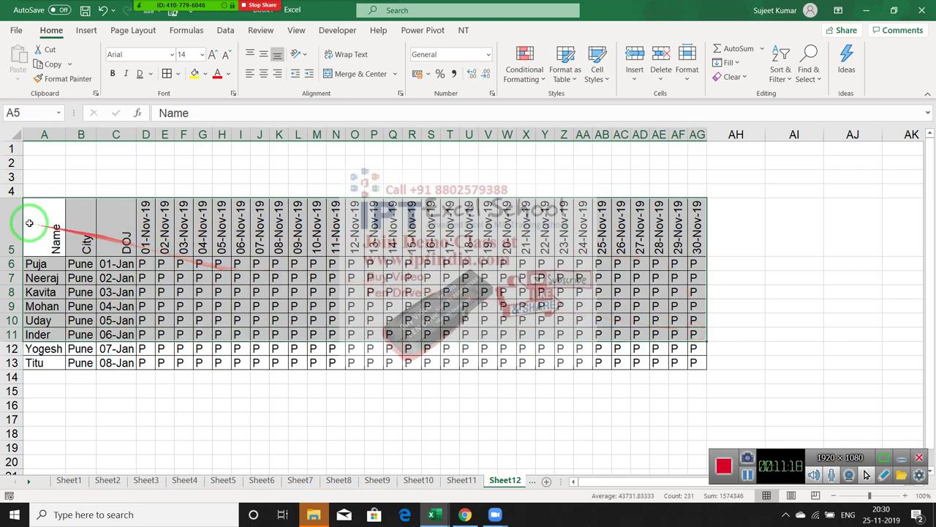
pyautogui.moveTo(29, 223); pyautogui.dragTo(109, 235)
pyautogui.rightClick(110, 237)
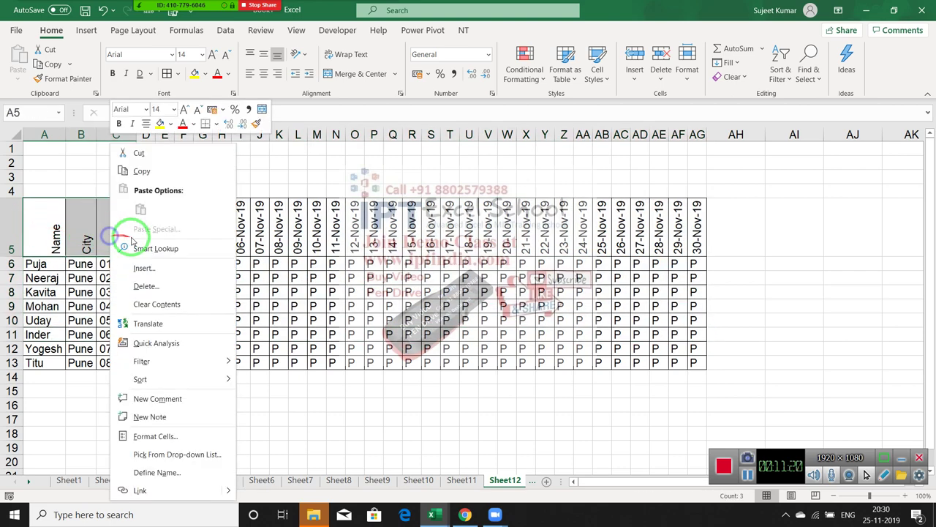
pyautogui.click(187, 436)
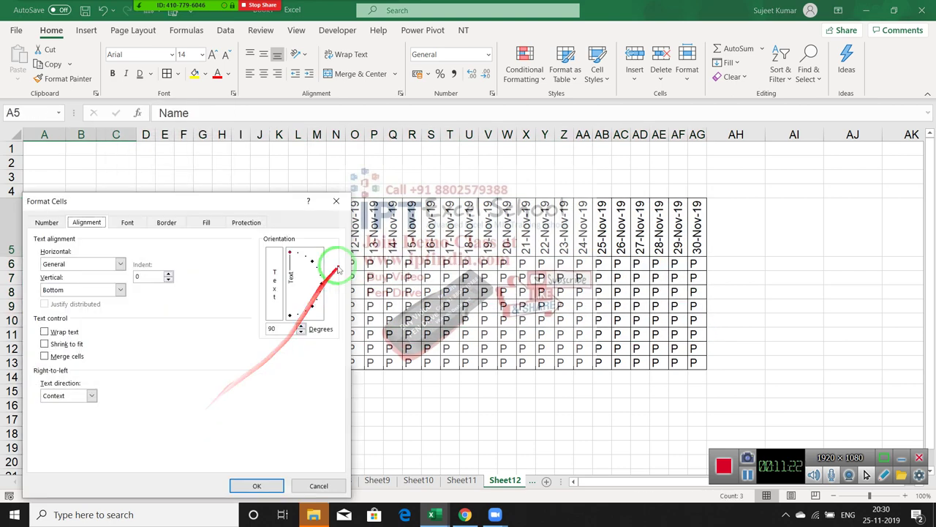
pyautogui.moveTo(289, 254); pyautogui.dragTo(307, 269)
pyautogui.click(257, 486)
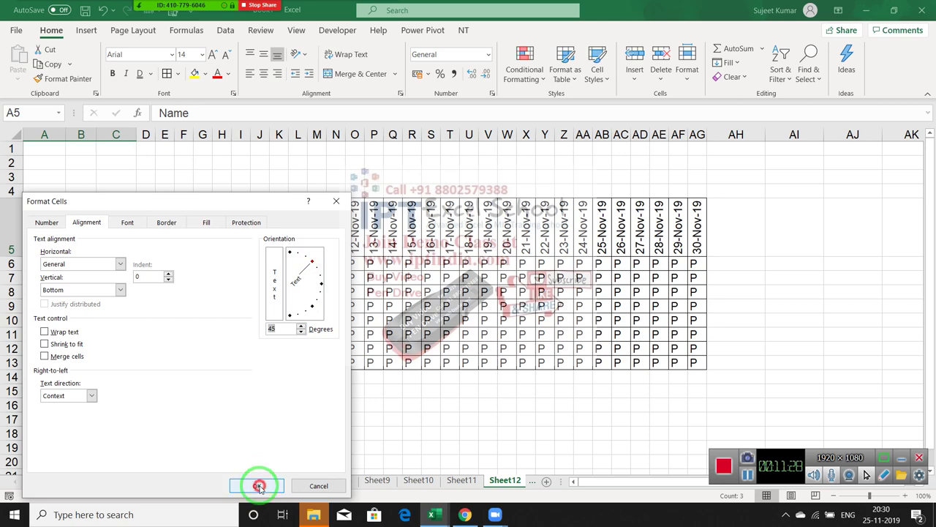
pyautogui.click(202, 376)
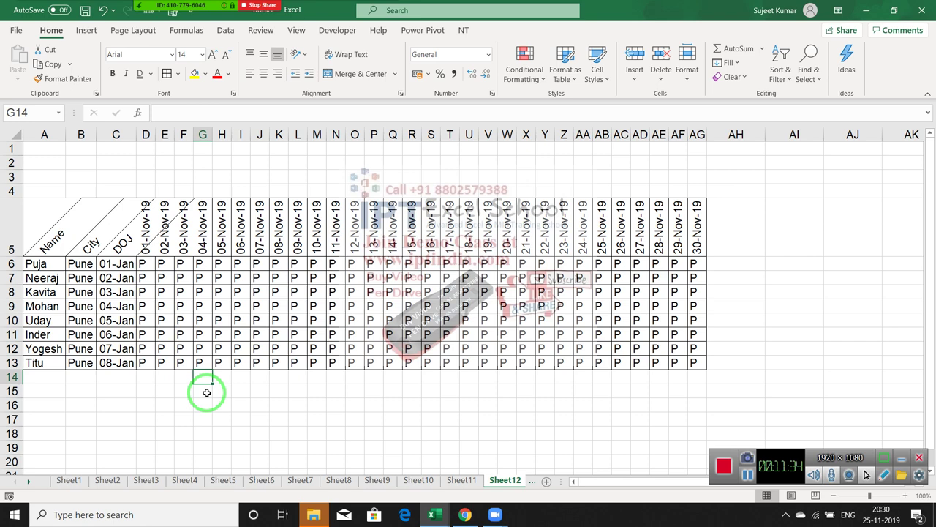
pyautogui.hotkey('ctrl', 'z')
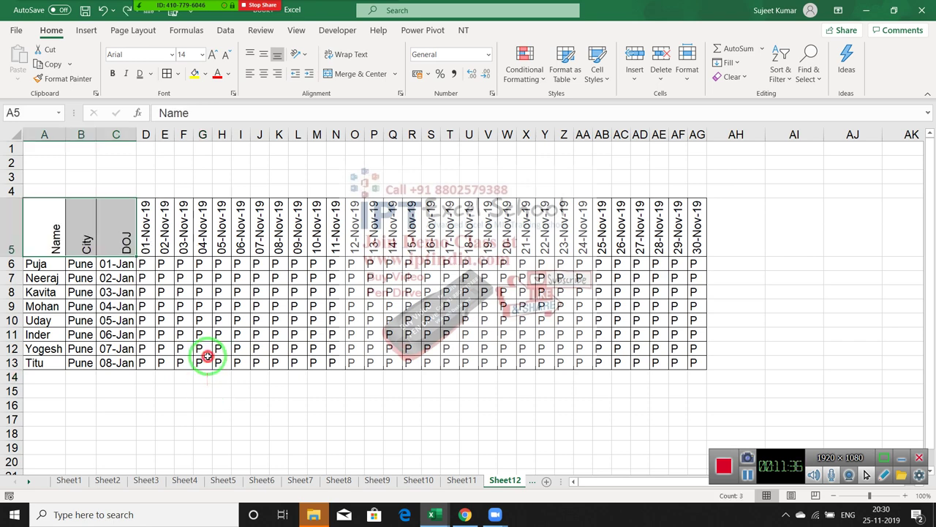
pyautogui.click(203, 360)
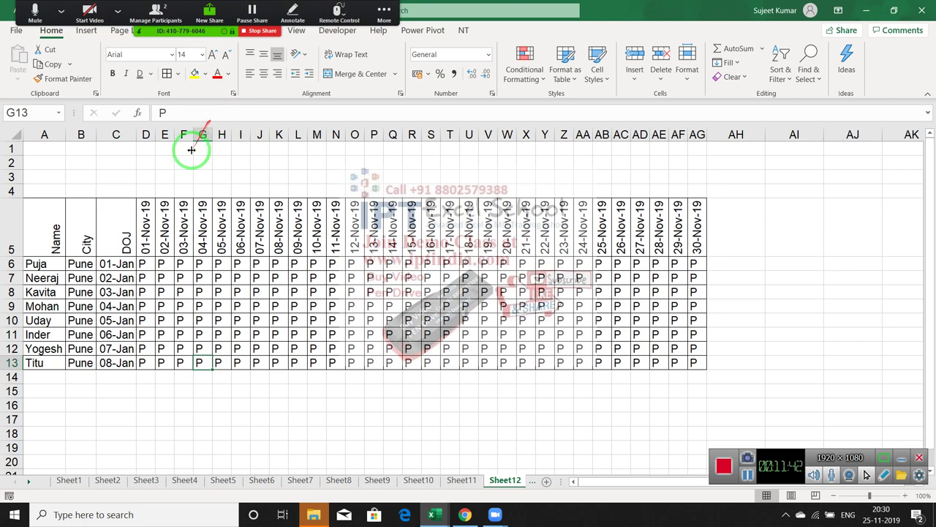
# On Sheet8, enter a person's full name in B1 and 1 in C1.
pyautogui.click(468, 479)
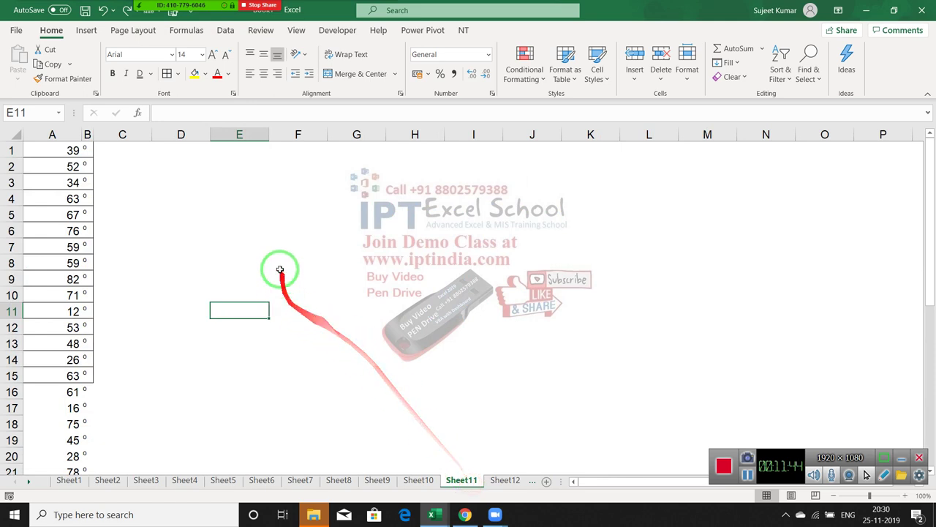
pyautogui.click(245, 186)
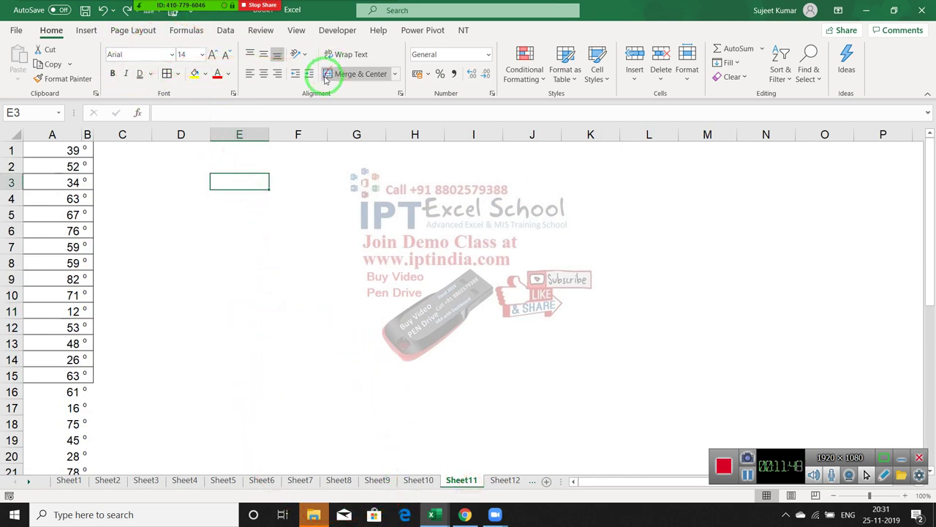
pyautogui.click(314, 164)
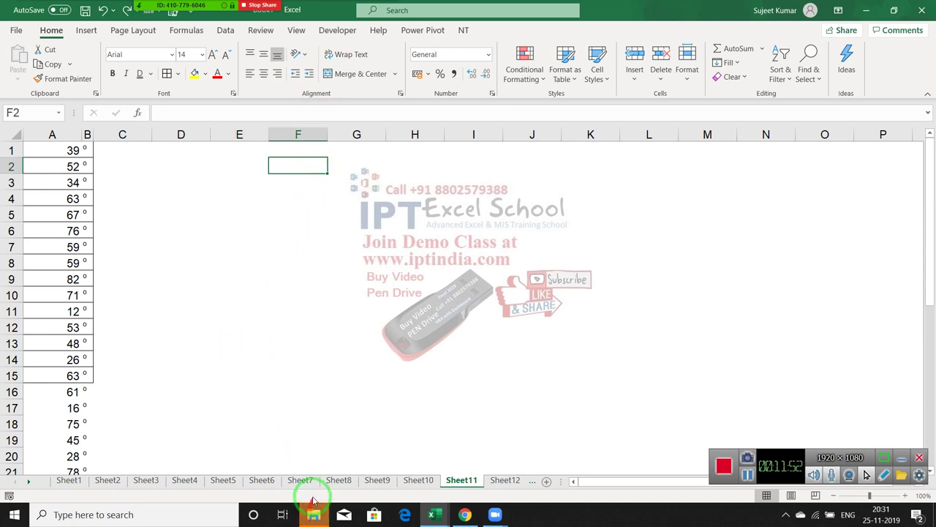
pyautogui.click(330, 484)
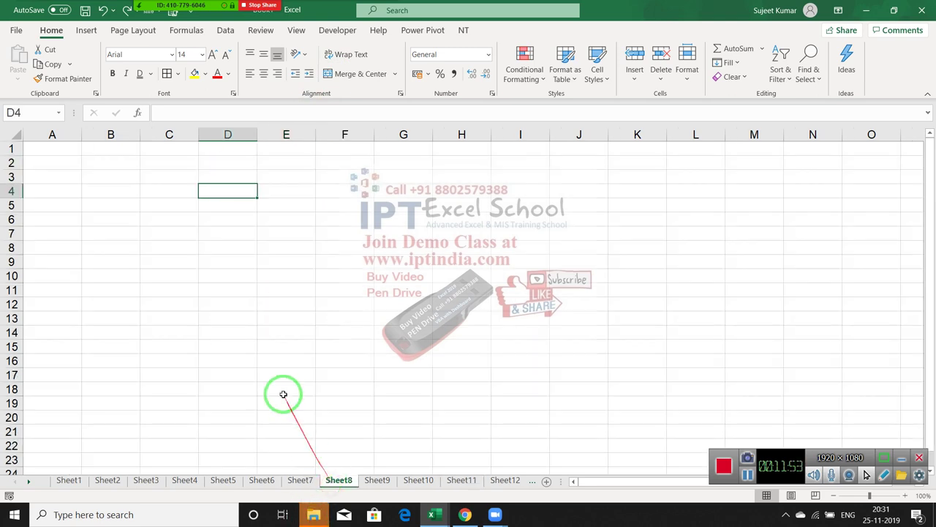
pyautogui.click(109, 149)
pyautogui.write('Sujeet Kumar')
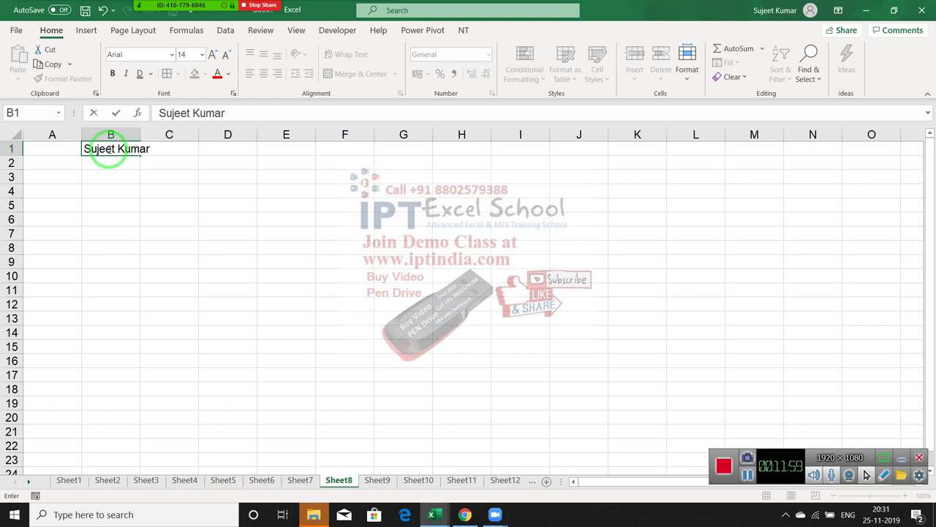
pyautogui.press('Return')
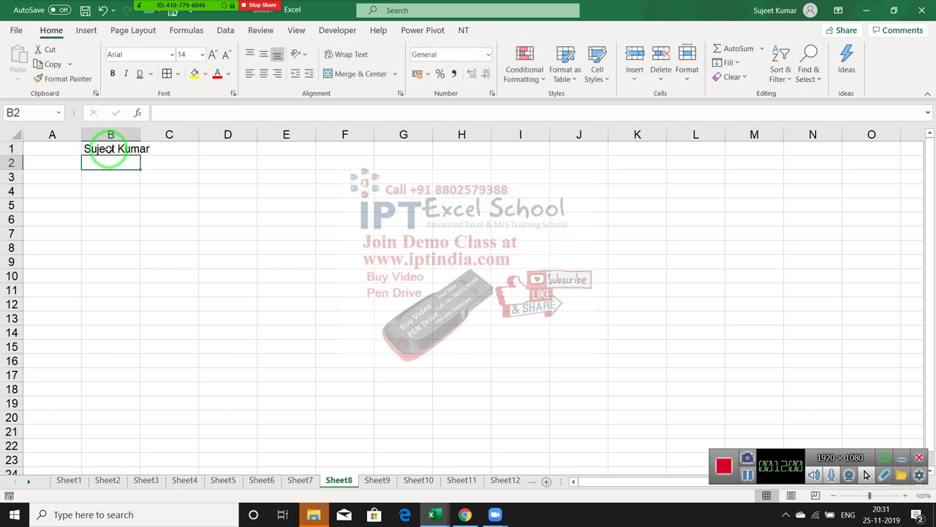
pyautogui.click(109, 149)
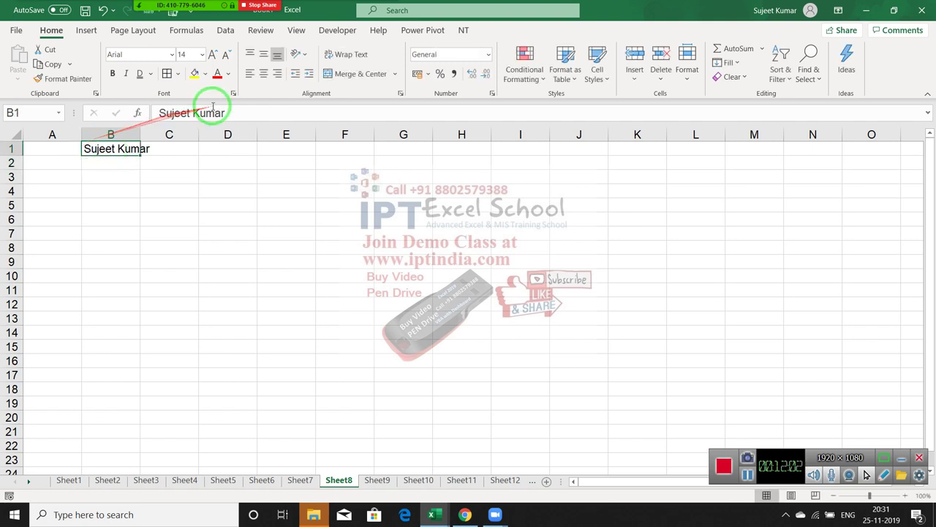
pyautogui.click(165, 146)
pyautogui.write('1')
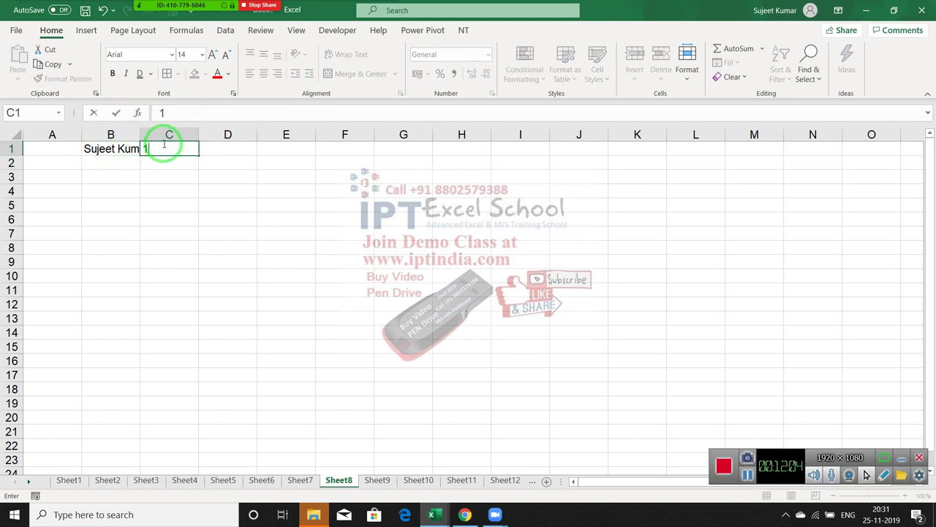
pyautogui.press('Return')
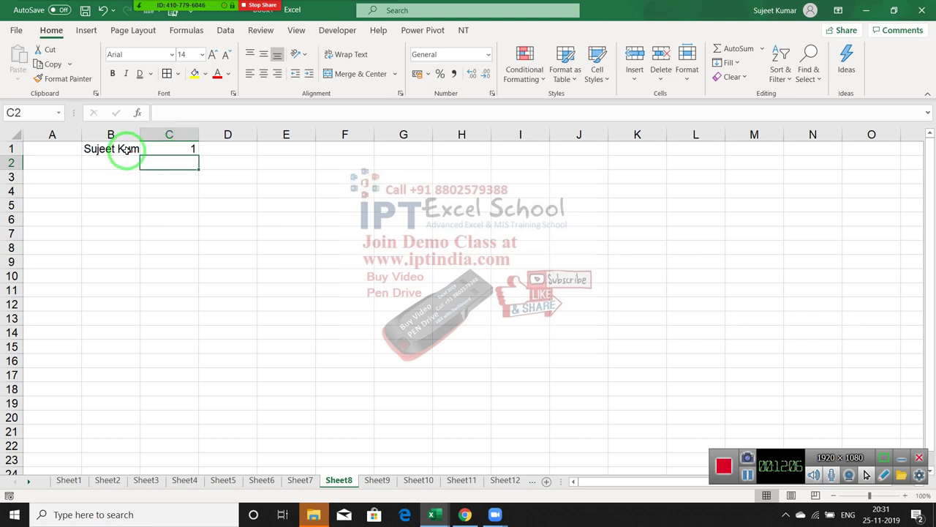
# Wrap the name in B1 onto two lines, after trying and undoing a column B auto-fit.
pyautogui.click(126, 151)
pyautogui.click(345, 54)
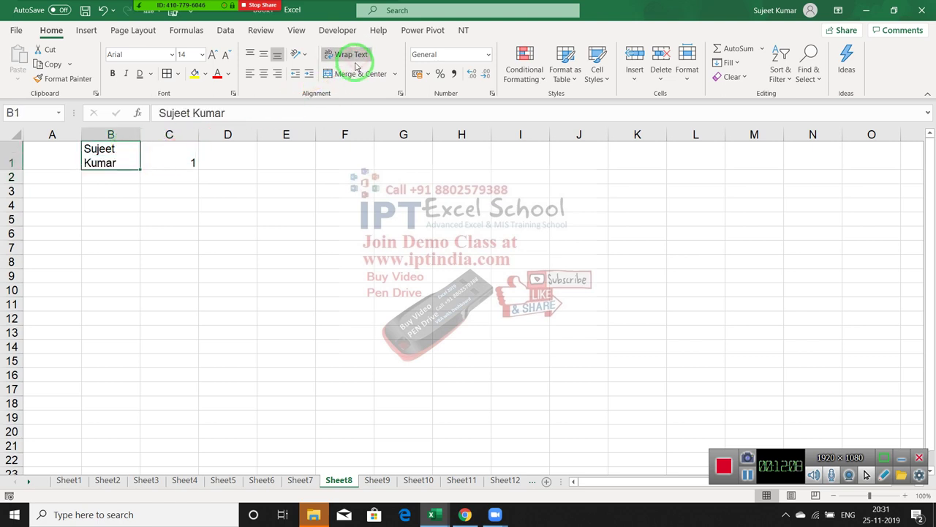
pyautogui.click(354, 69)
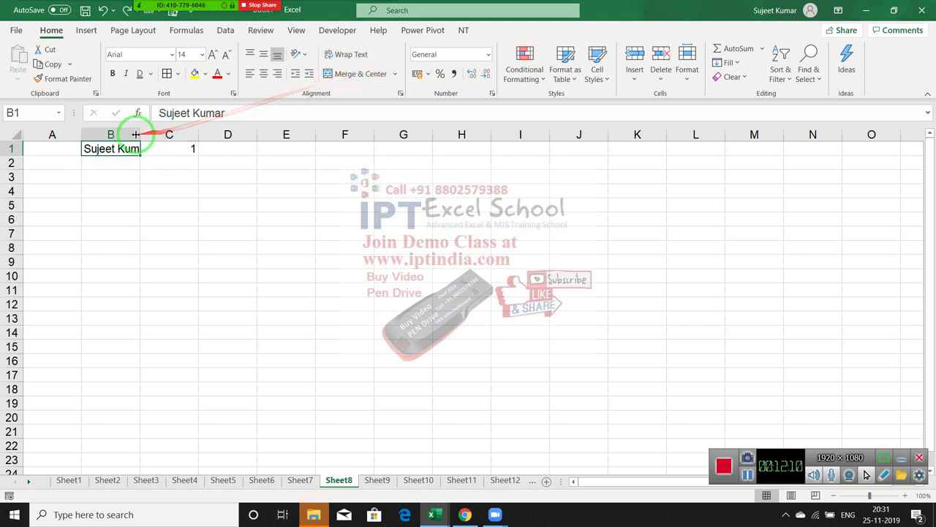
pyautogui.doubleClick(140, 134)
pyautogui.moveTo(137, 133); pyautogui.dragTo(207, 151)
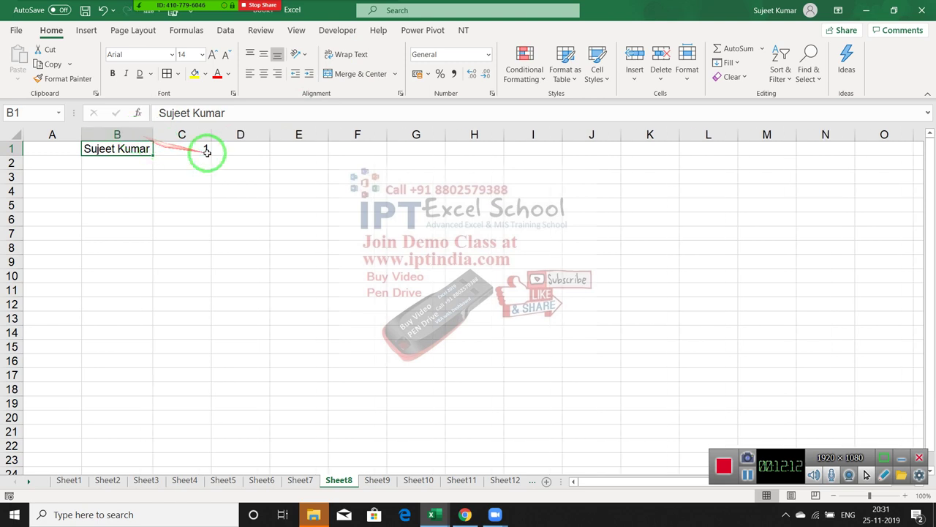
pyautogui.hotkey('ctrl', 'z')
pyautogui.click(347, 57)
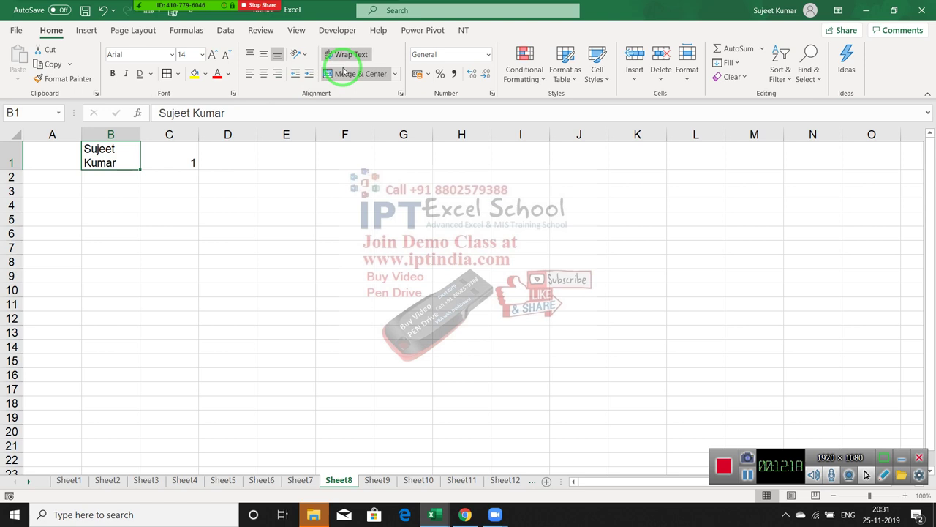
# Enter a line-broken stack of numbers starting with 12 in D4, then delete it.
pyautogui.click(260, 216)
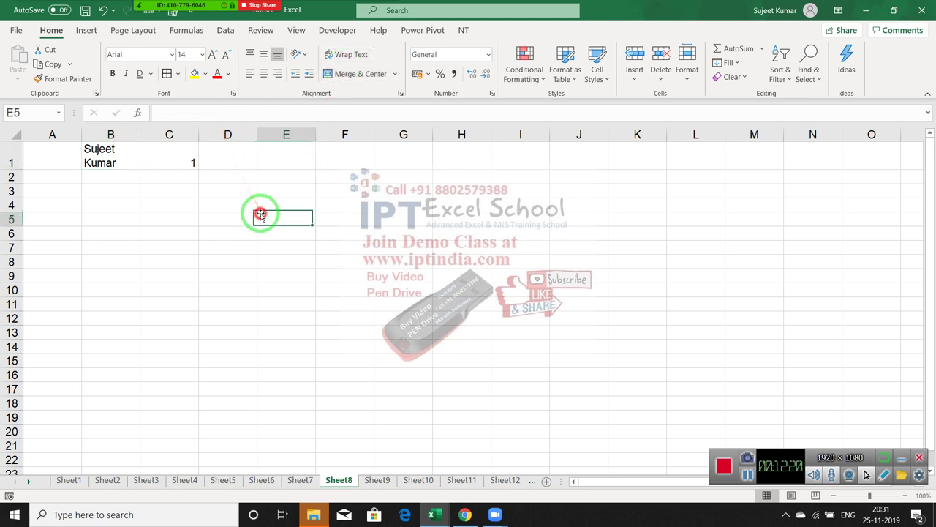
pyautogui.click(228, 201)
pyautogui.write('123')
pyautogui.press('Tab')
pyautogui.write('147')
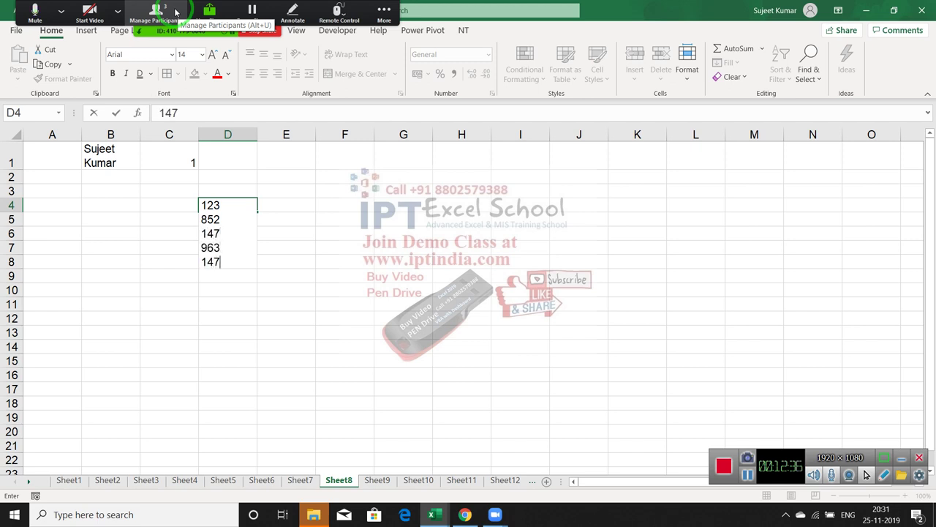
pyautogui.write('47')
pyautogui.press('Return')
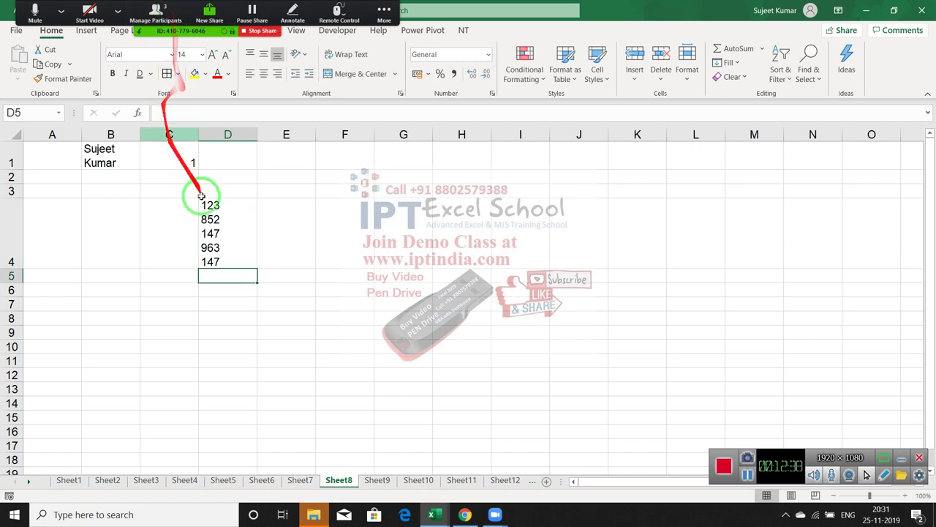
pyautogui.click(210, 204)
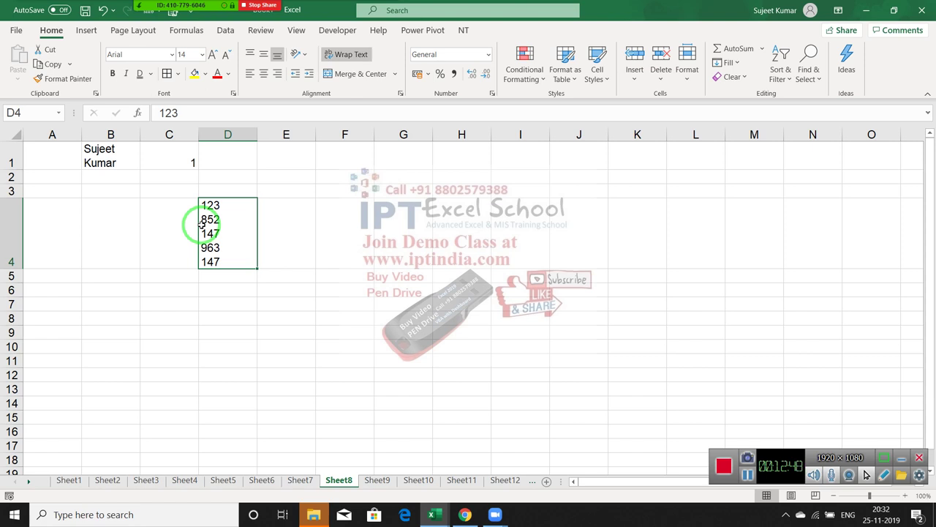
pyautogui.press('Delete')
# Turn Wrap Text off for the name in B1.
pyautogui.press('Up')
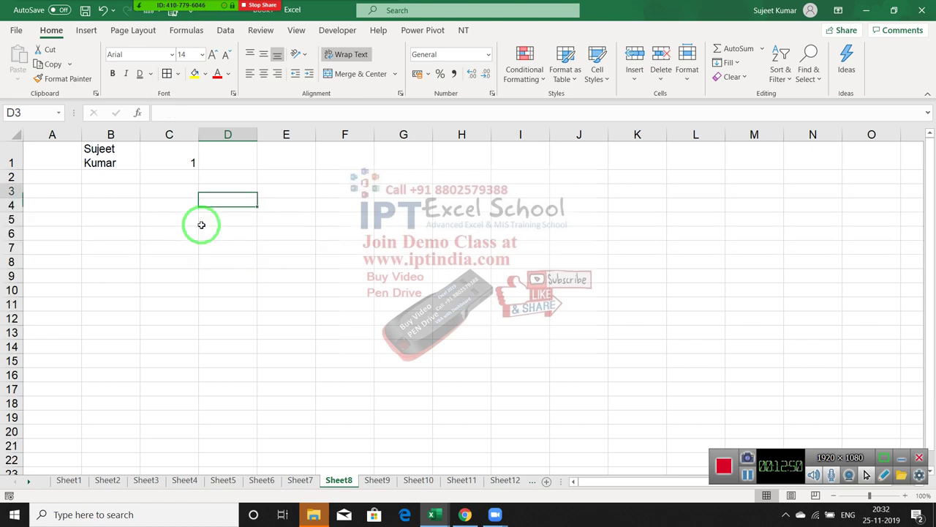
pyautogui.press('Up')
pyautogui.press('Up')
pyautogui.press('Left')
pyautogui.press('Left')
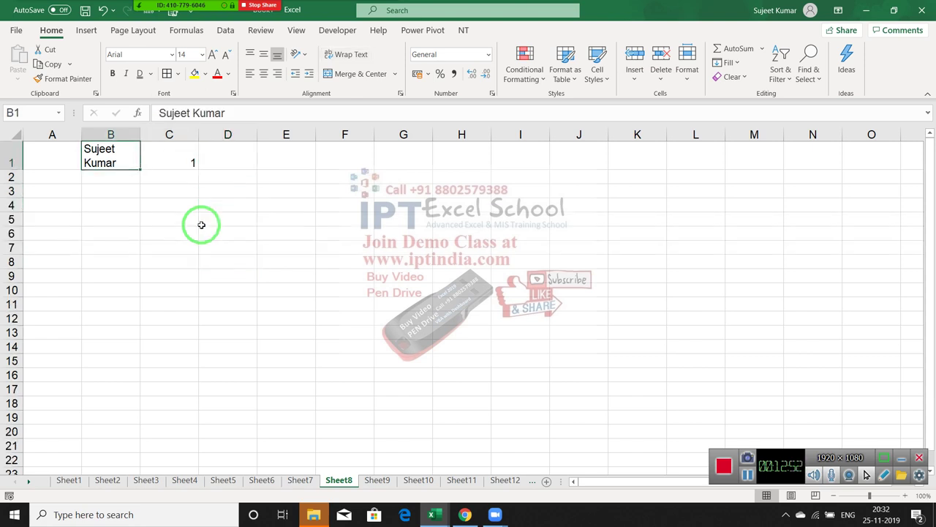
pyautogui.click(343, 54)
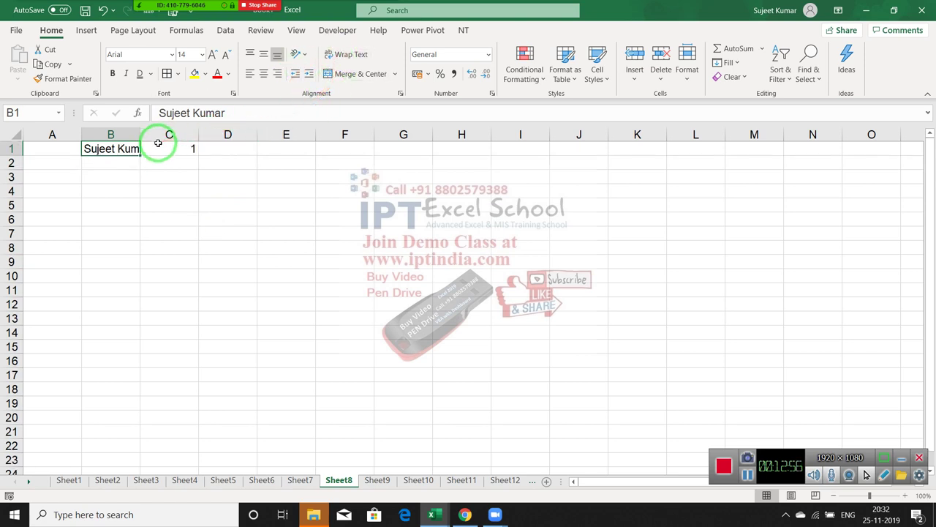
# Apply Shrink to fit to B1 through the Format Cells alignment settings.
pyautogui.rightClick(123, 152)
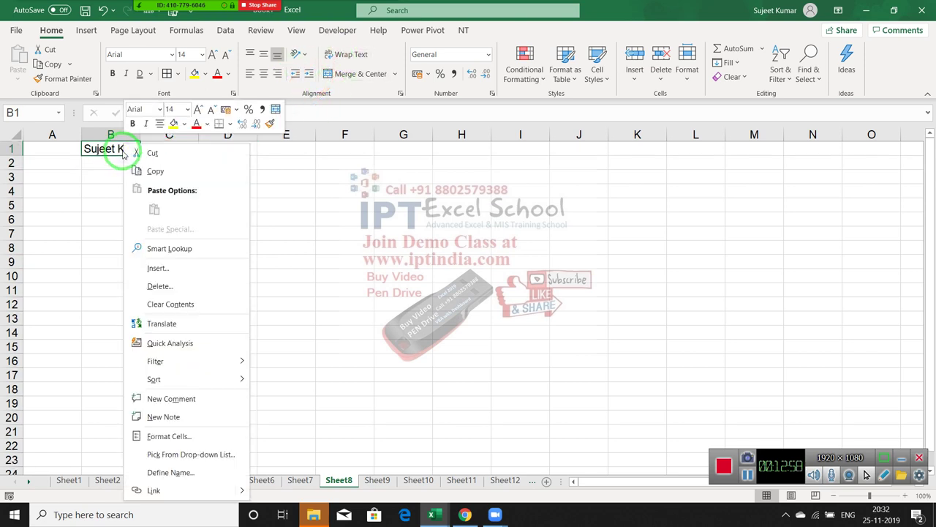
pyautogui.click(186, 436)
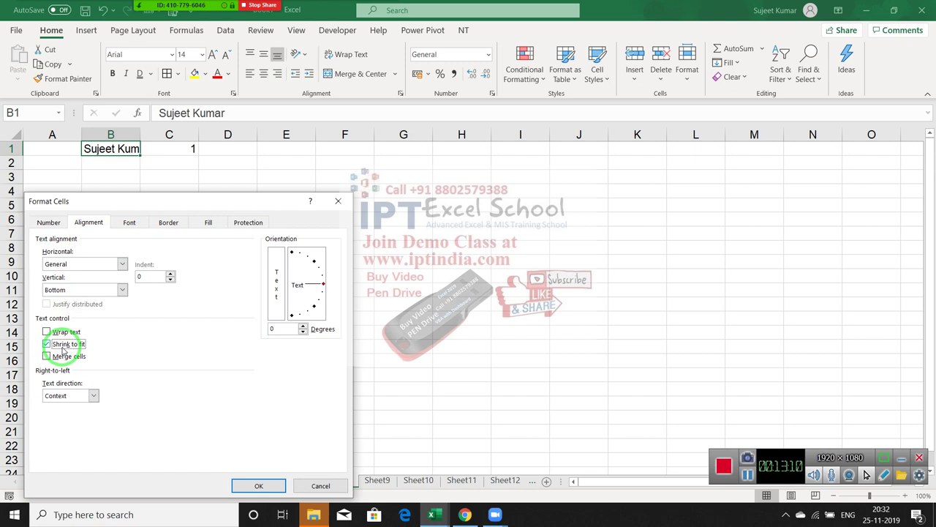
pyautogui.click(265, 484)
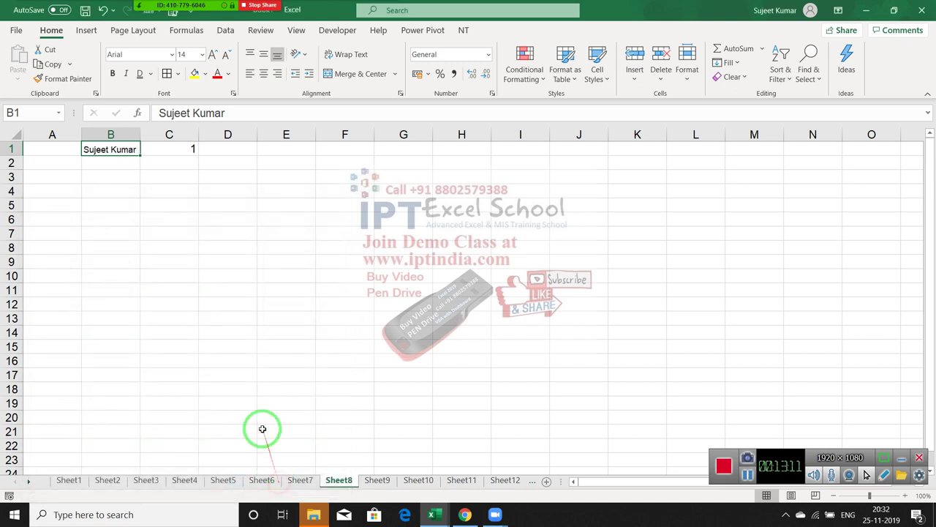
pyautogui.click(154, 208)
pyautogui.click(117, 150)
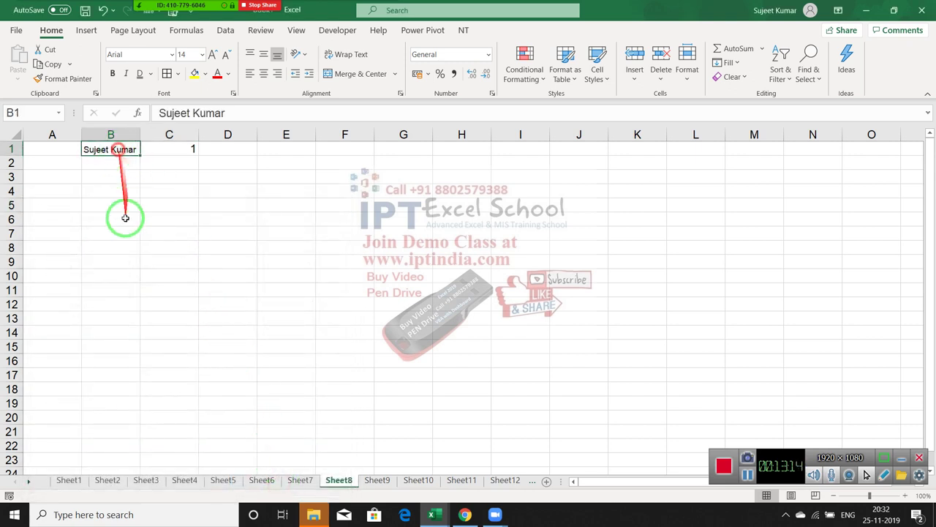
# Widen column B to compare the full-size name, then undo the widening.
pyautogui.moveTo(139, 135)
pyautogui.mouseDown()
pyautogui.moveTo(167, 136)
pyautogui.moveTo(127, 135)
pyautogui.mouseUp()
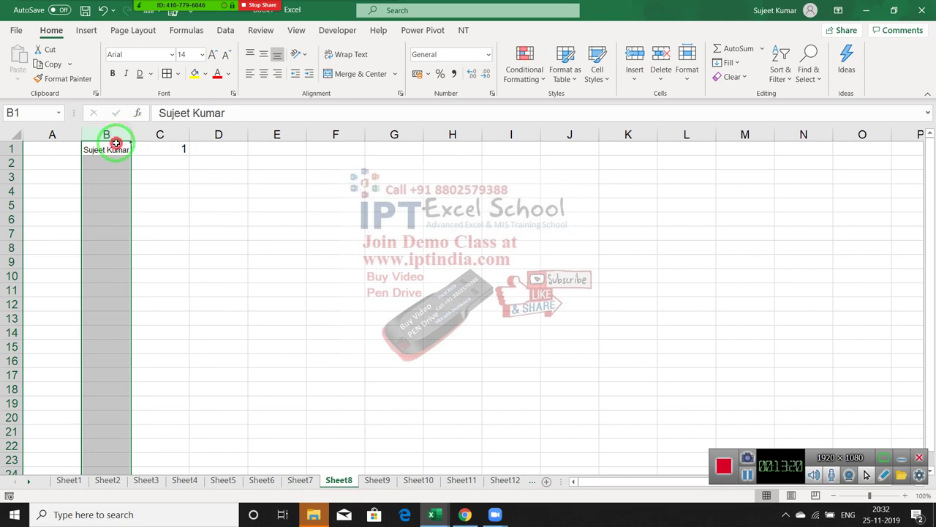
pyautogui.click(117, 149)
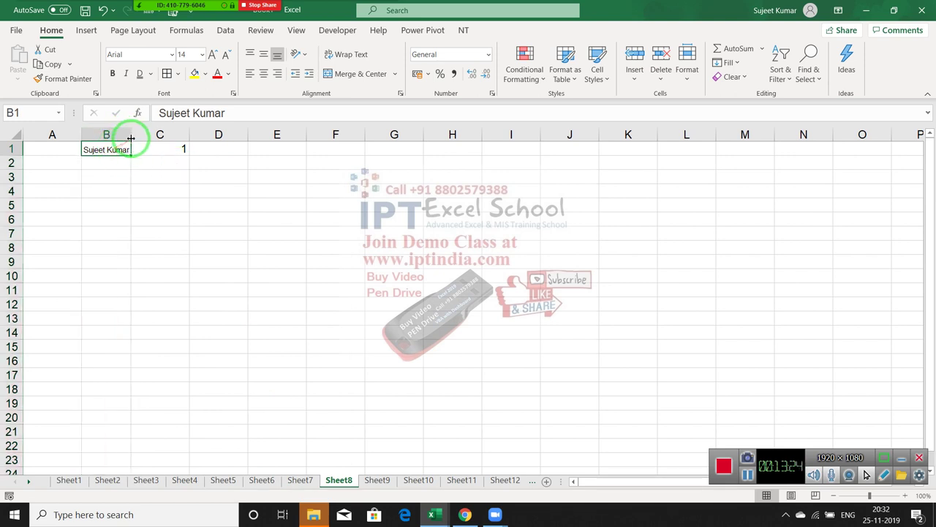
pyautogui.moveTo(131, 137); pyautogui.dragTo(469, 162)
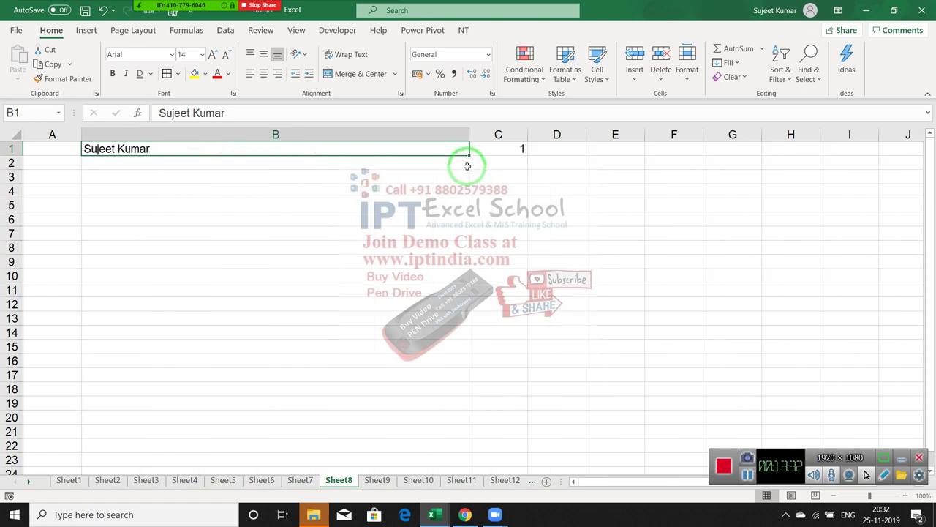
pyautogui.hotkey('ctrl', 'z')
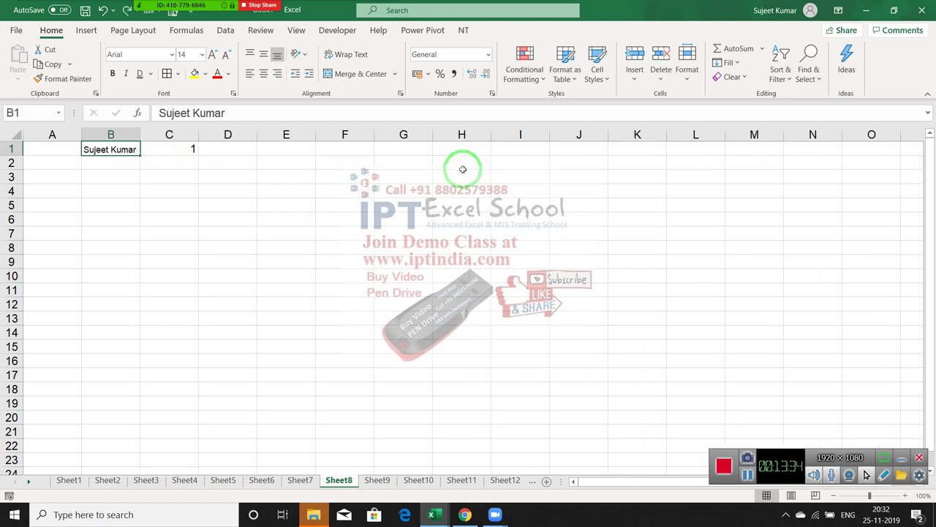
# Select F1:I7 and apply Merge Across from the merge options.
pyautogui.click(464, 178)
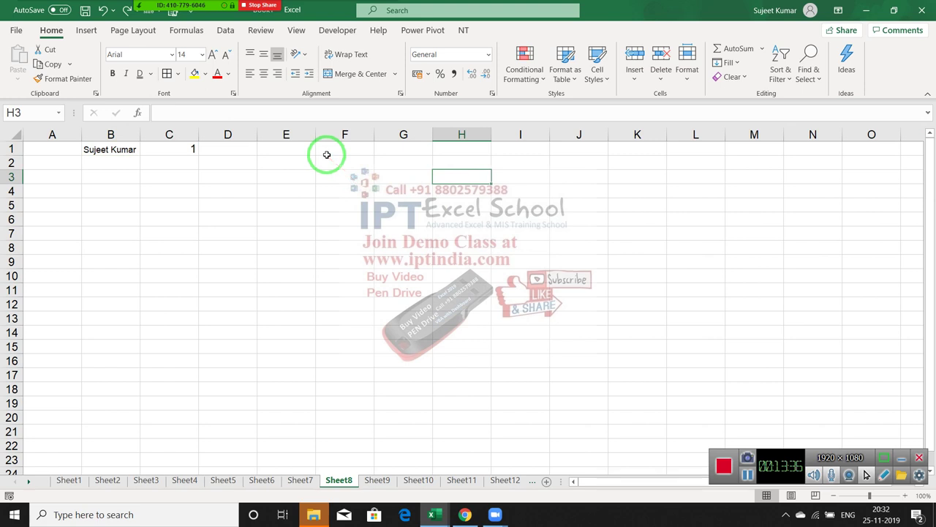
pyautogui.moveTo(327, 155); pyautogui.dragTo(520, 233)
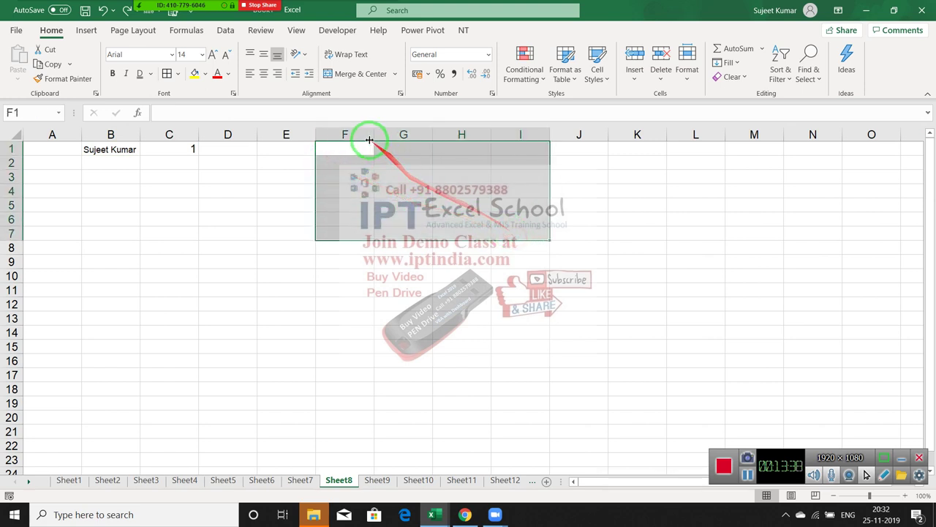
pyautogui.click(340, 74)
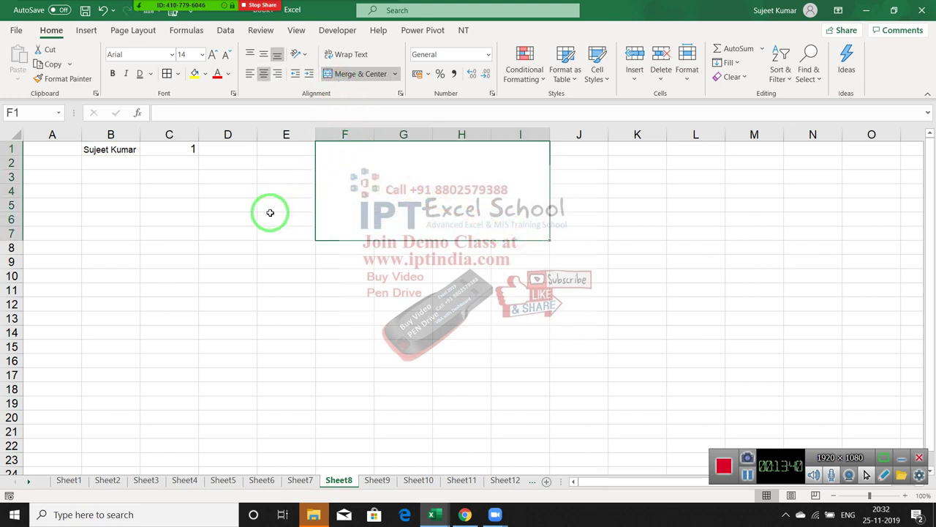
pyautogui.click(394, 74)
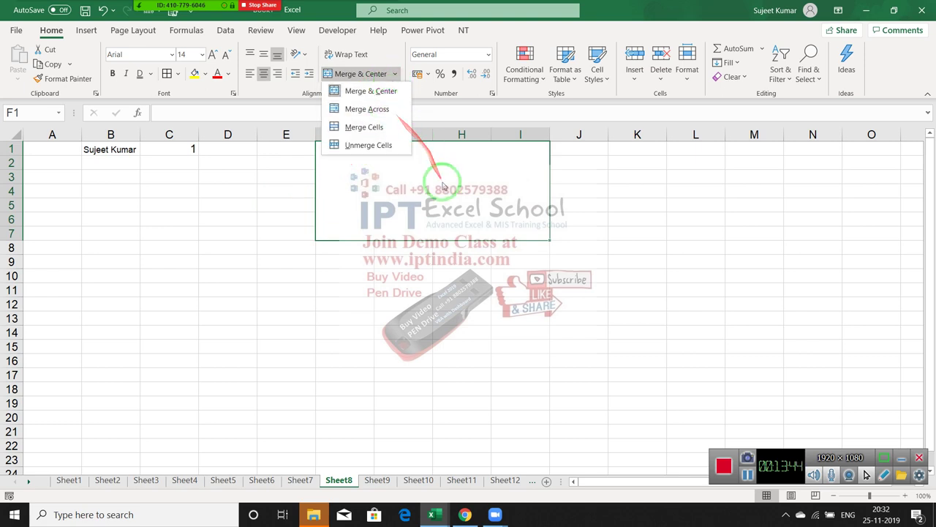
pyautogui.click(366, 109)
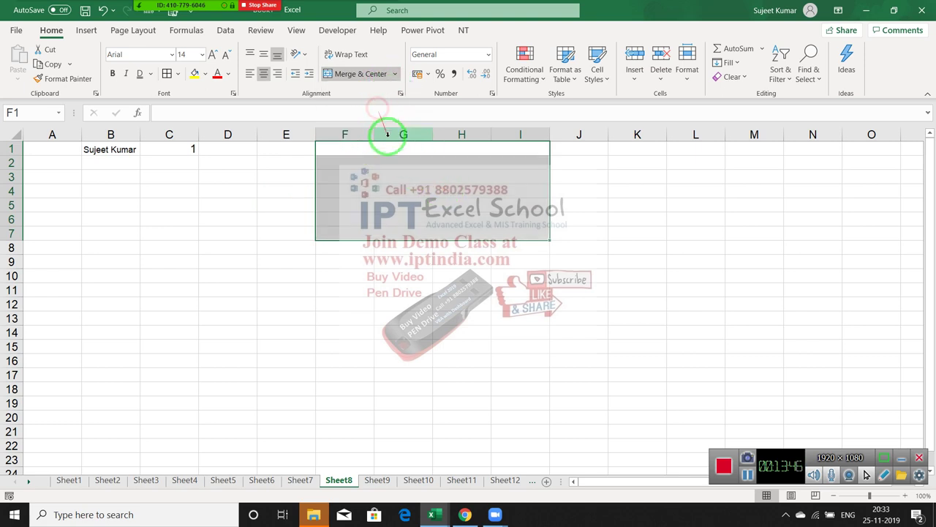
# Click through rows 1–7 of F:I to confirm each is a single merged cell.
pyautogui.click(388, 150)
pyautogui.click(390, 176)
pyautogui.click(399, 192)
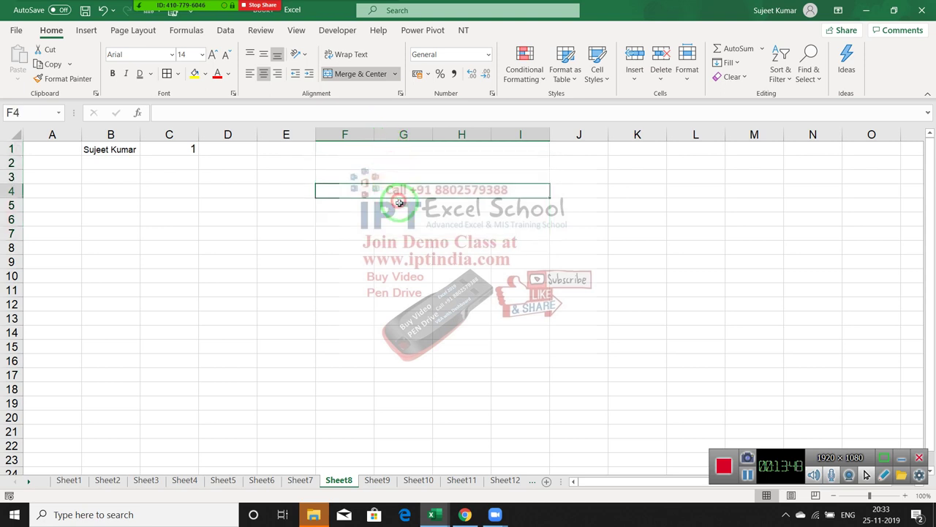
pyautogui.press('Down')
pyautogui.press('Down')
pyautogui.press('Down')
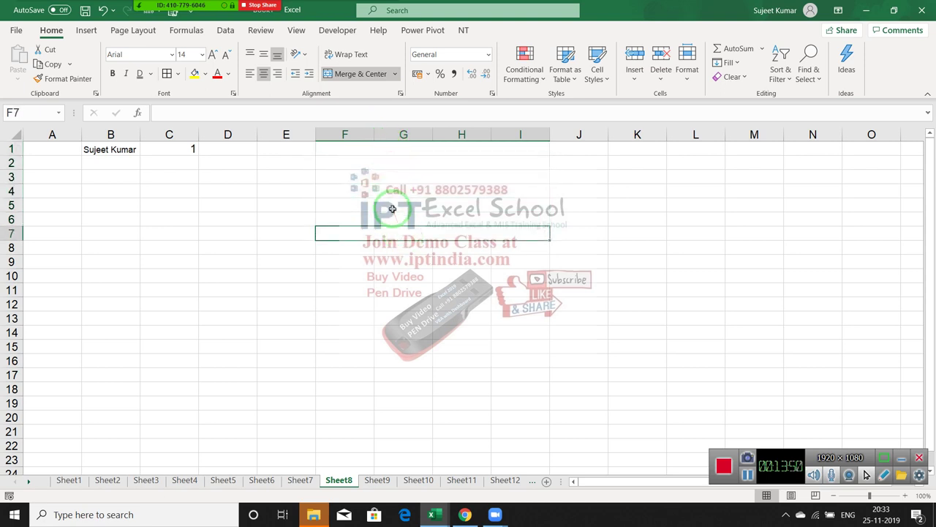
pyautogui.click(378, 175)
pyautogui.click(376, 159)
pyautogui.click(372, 146)
pyautogui.click(369, 162)
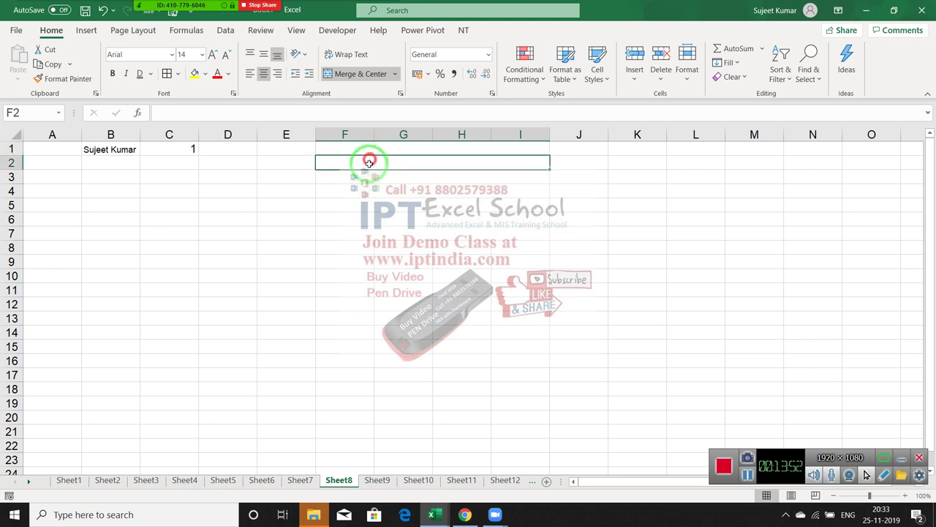
pyautogui.click(367, 178)
pyautogui.click(369, 192)
pyautogui.click(371, 206)
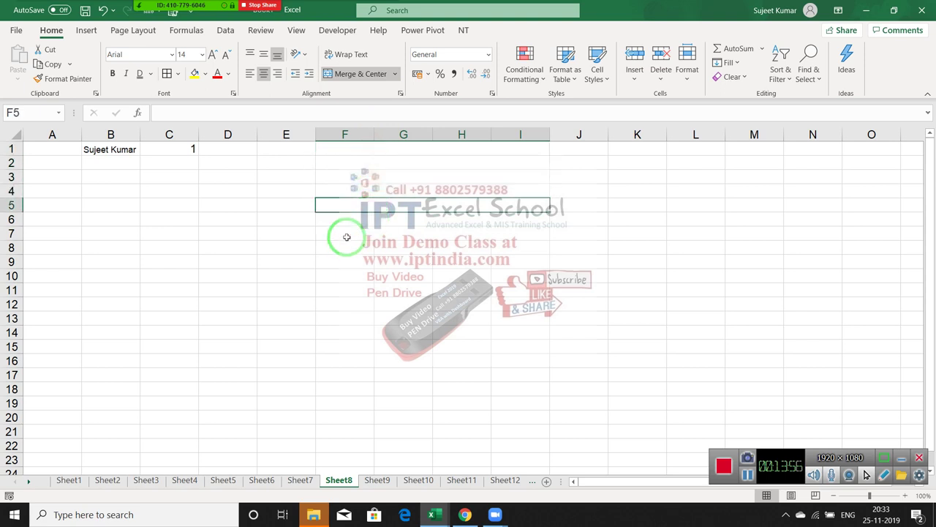
pyautogui.click(403, 318)
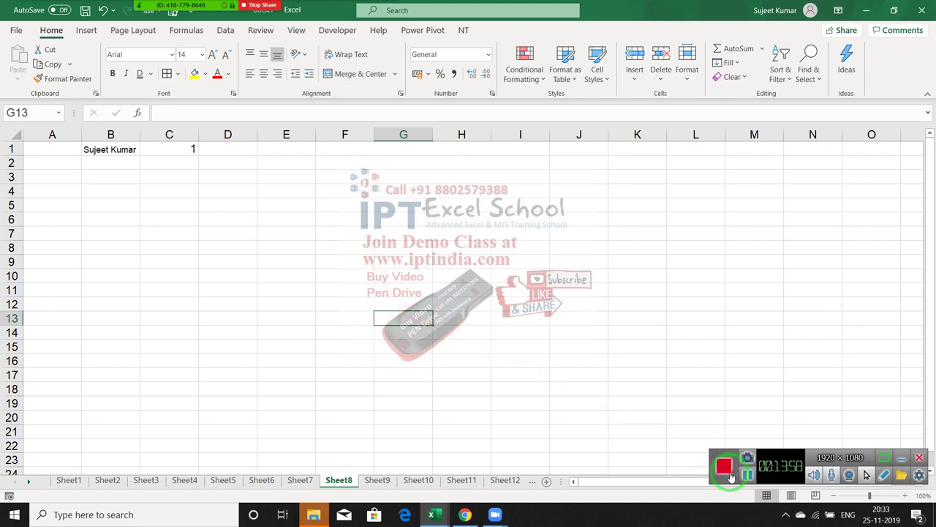
pyautogui.click(349, 238)
pyautogui.click(356, 206)
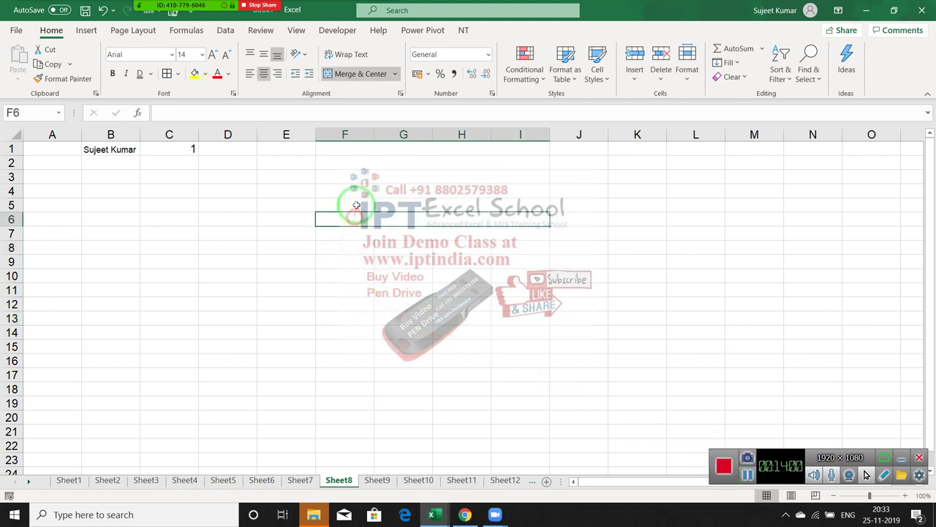
pyautogui.click(356, 205)
pyautogui.click(357, 177)
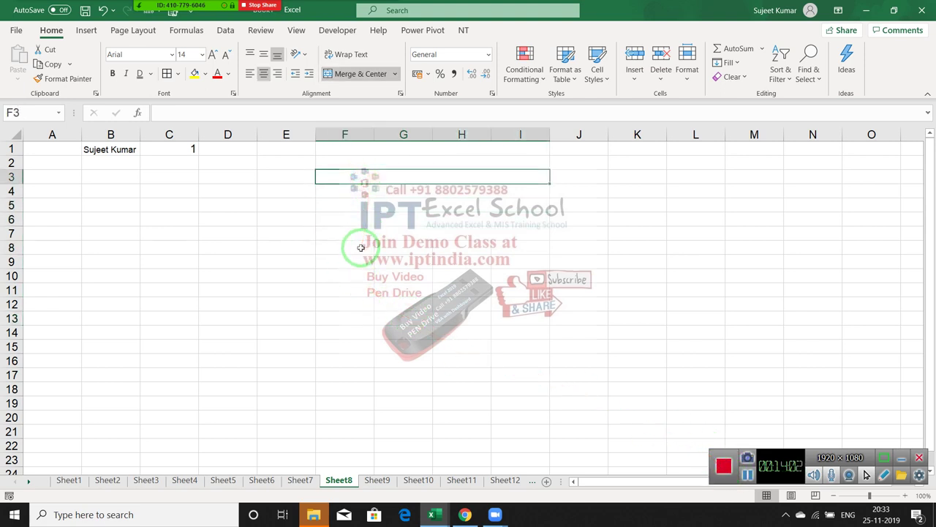
# Select cell E8 and view the Number Format list, leaving it unchanged.
pyautogui.click(268, 244)
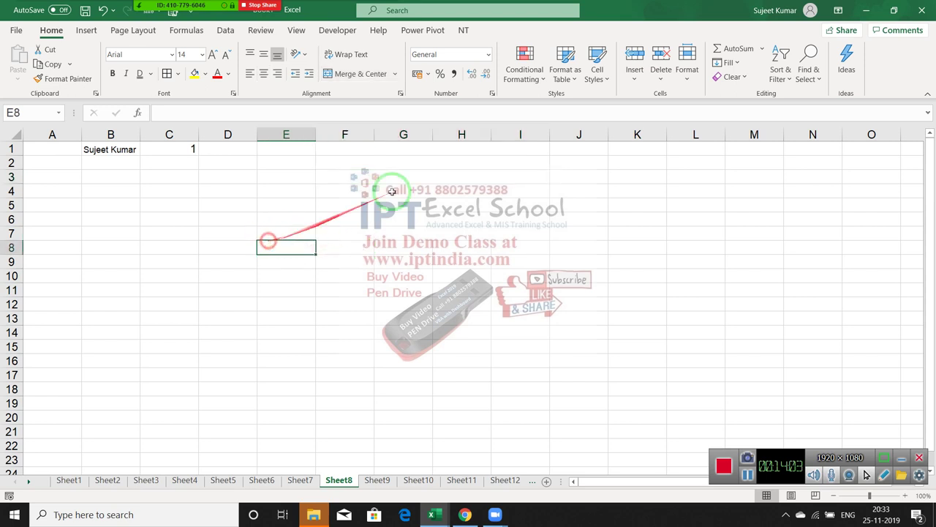
pyautogui.click(487, 55)
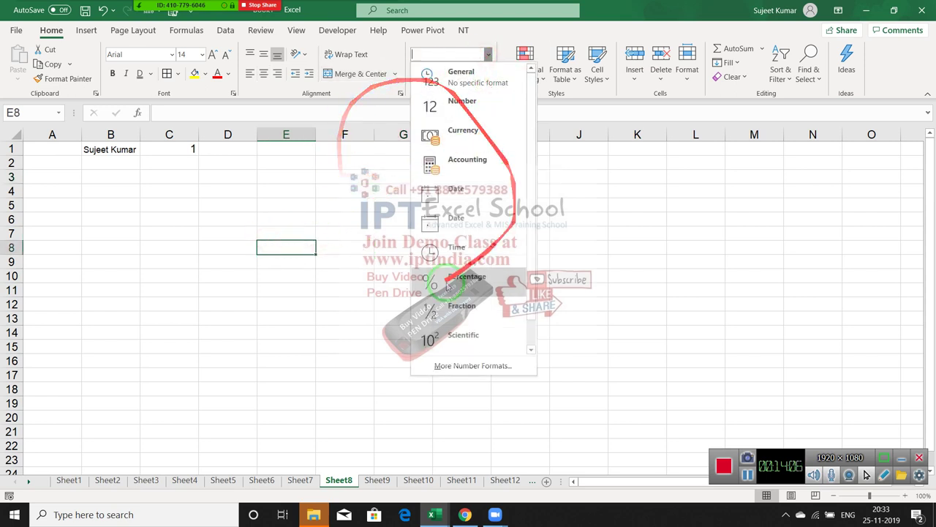
pyautogui.click(311, 267)
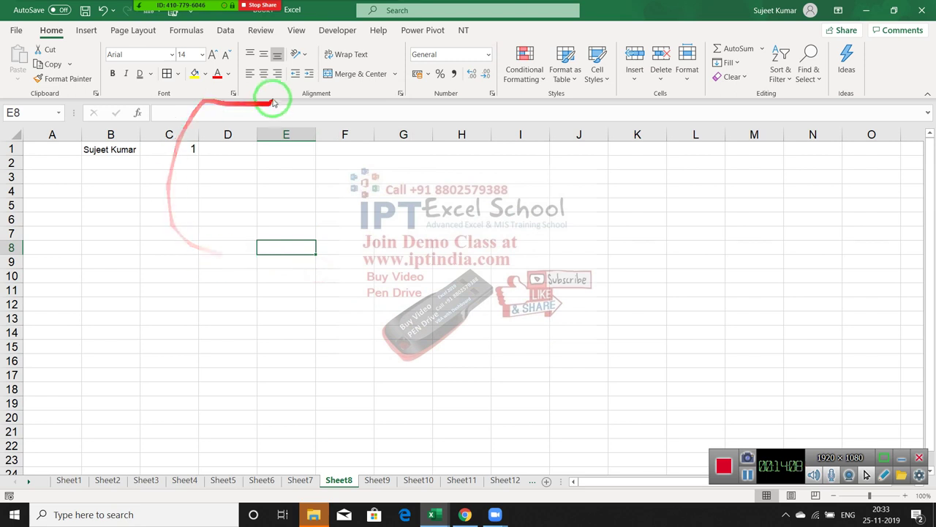
# Move through the sheet tabs from Sheet7 to Sheet3.
pyautogui.click(300, 479)
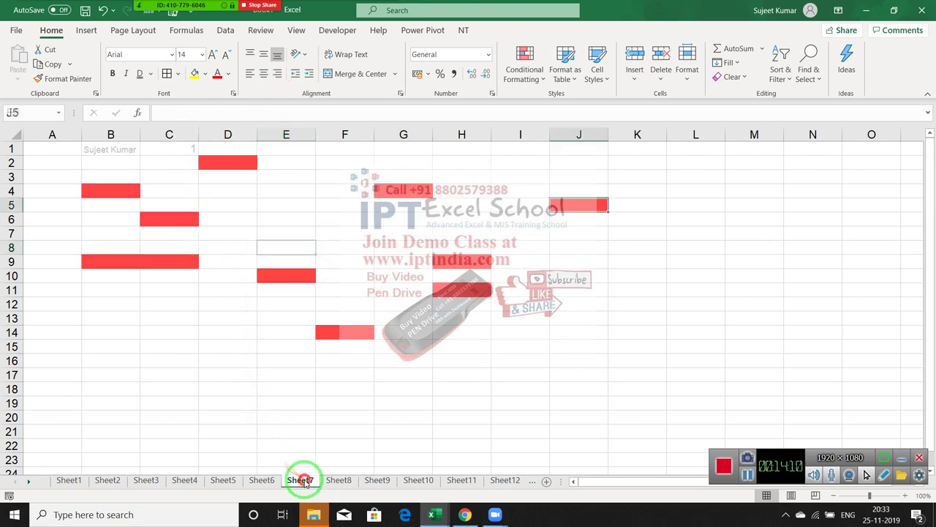
pyautogui.click(223, 480)
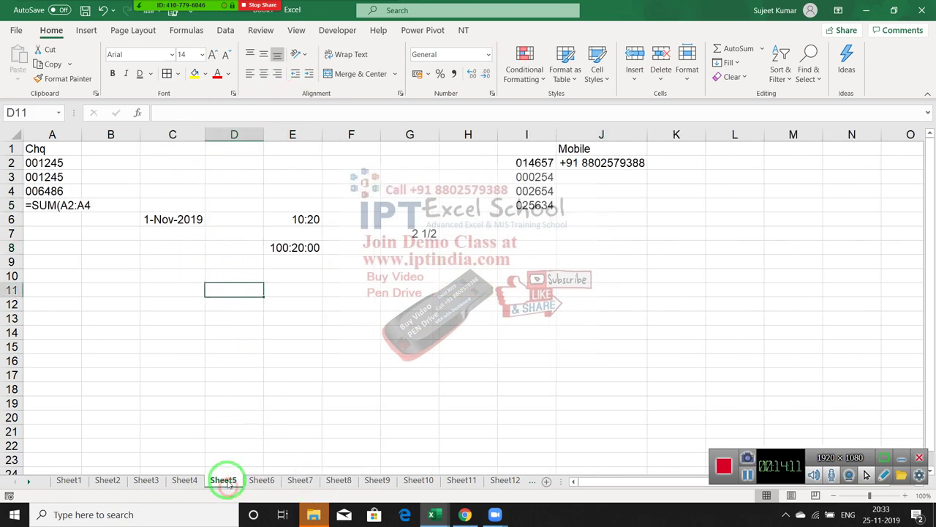
pyautogui.click(186, 479)
pyautogui.click(150, 480)
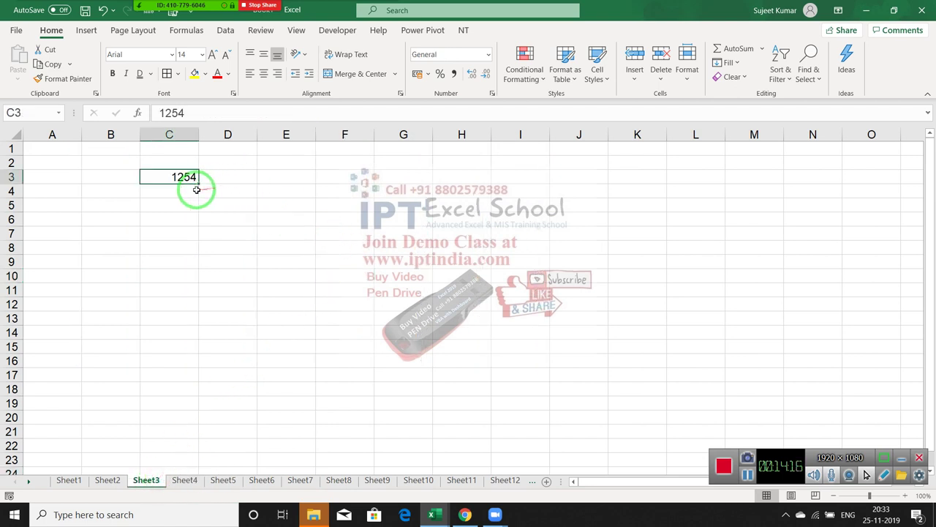
# Make row 3 much taller and column C wider, then select C3 holding 1254.
pyautogui.moveTo(15, 184); pyautogui.dragTo(11, 223)
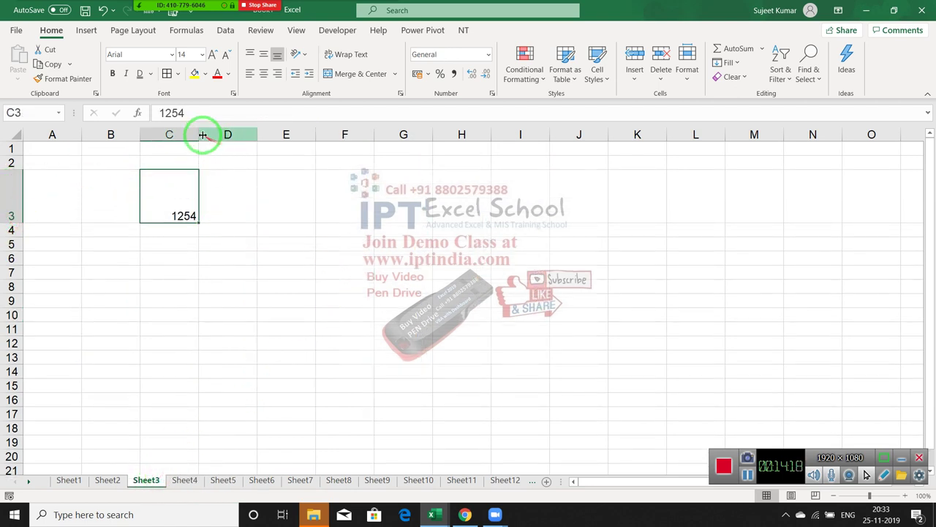
pyautogui.moveTo(198, 135); pyautogui.dragTo(293, 146)
pyautogui.click(12, 215)
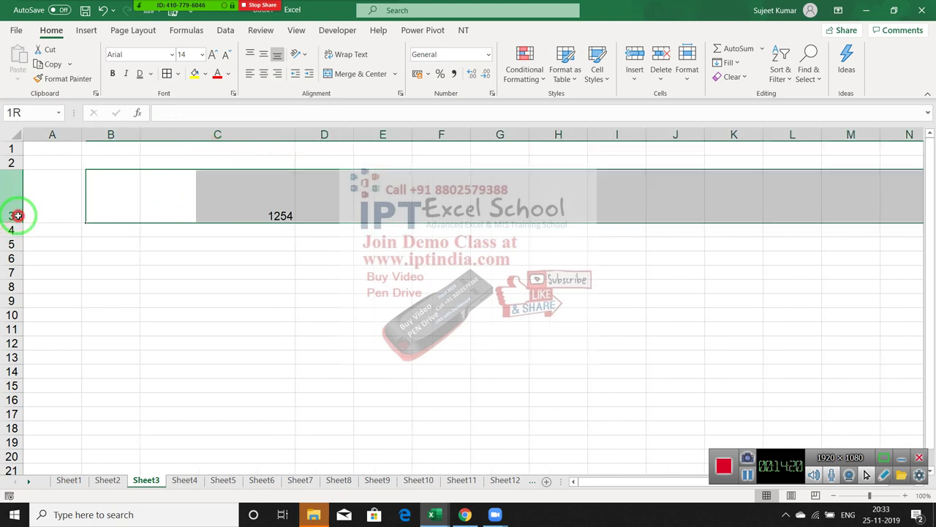
pyautogui.moveTo(12, 216); pyautogui.dragTo(15, 246)
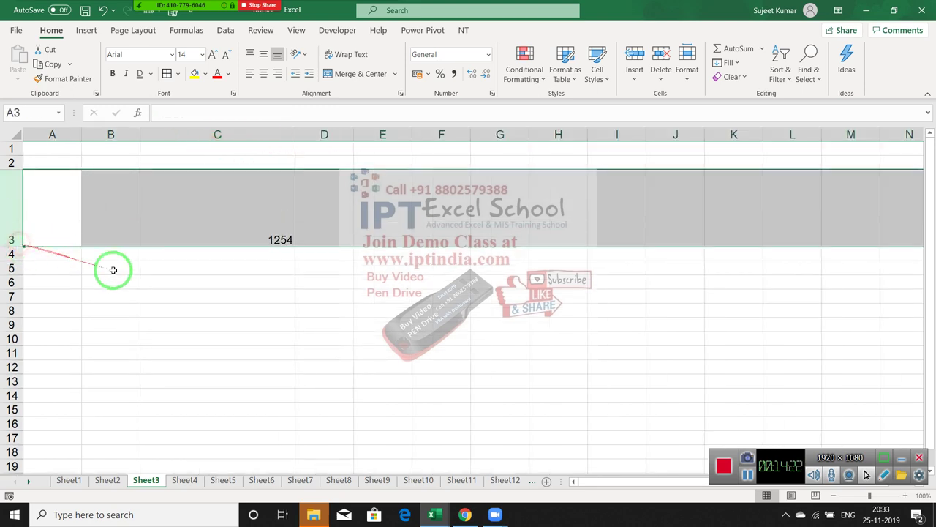
pyautogui.click(162, 281)
pyautogui.click(202, 210)
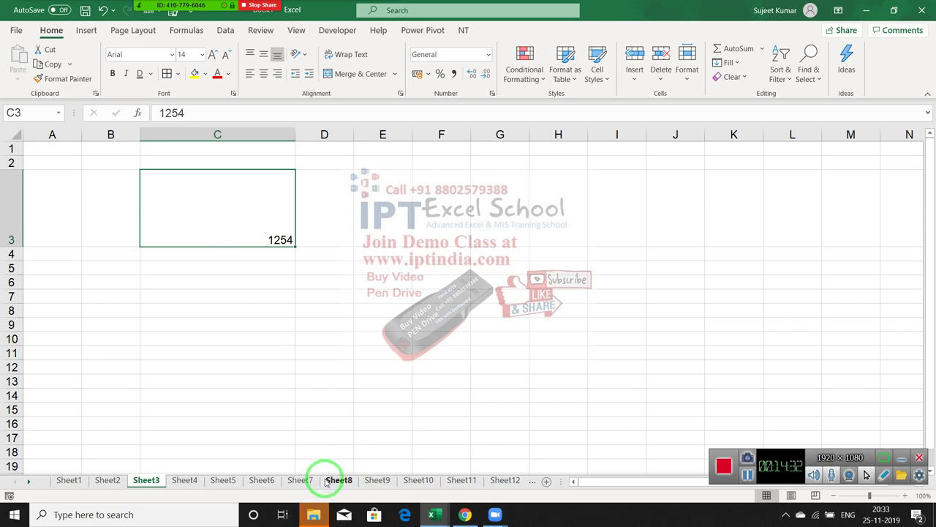
# Select C3 and align 1254 to the top of the cell after trying middle.
pyautogui.click(375, 134)
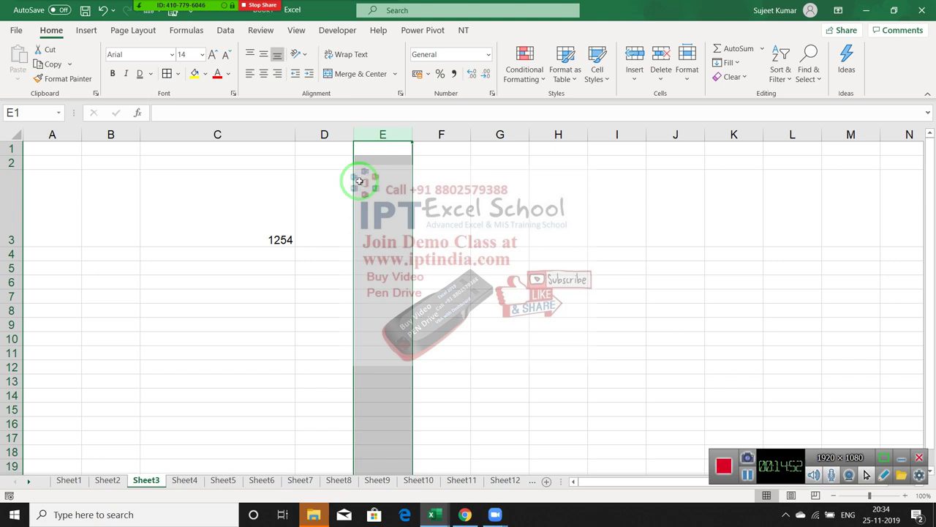
pyautogui.click(280, 241)
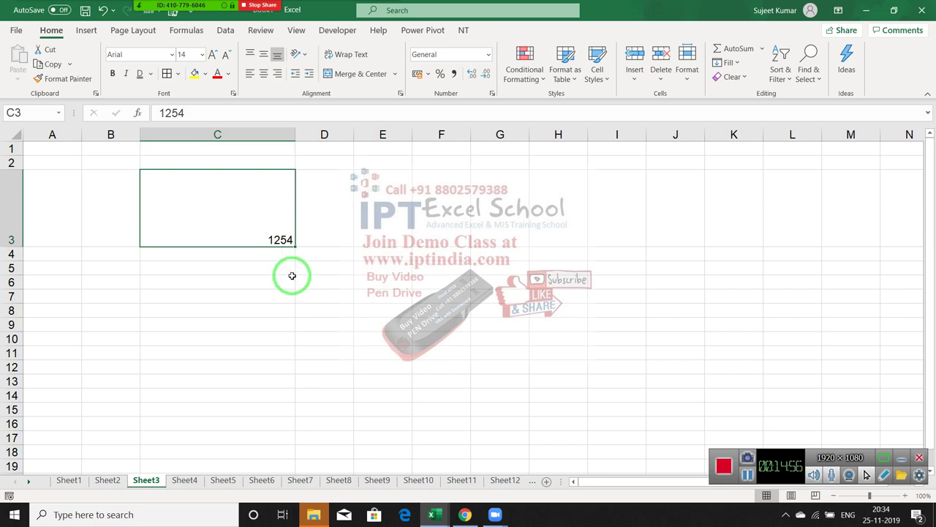
pyautogui.click(263, 55)
pyautogui.click(249, 55)
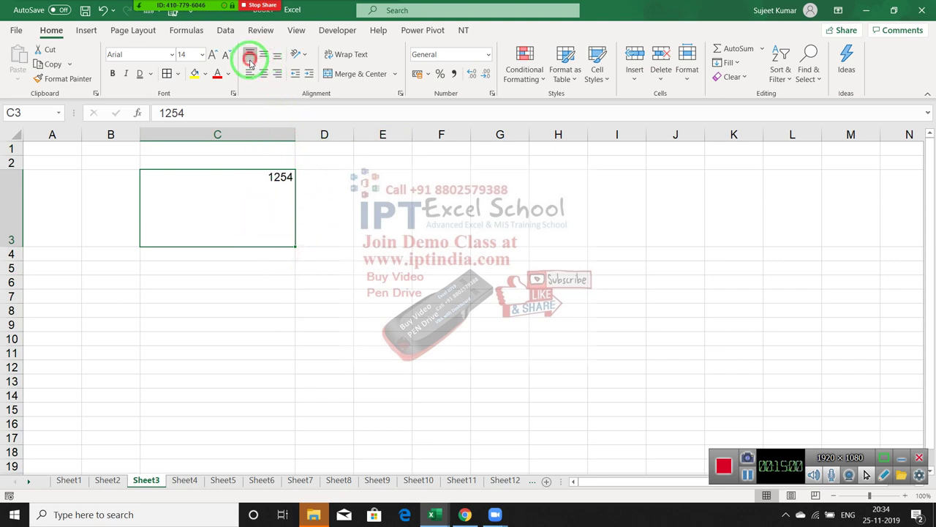
# Try left, centre and right horizontal alignment on 1254, ending left-aligned.
pyautogui.click(252, 74)
pyautogui.click(261, 76)
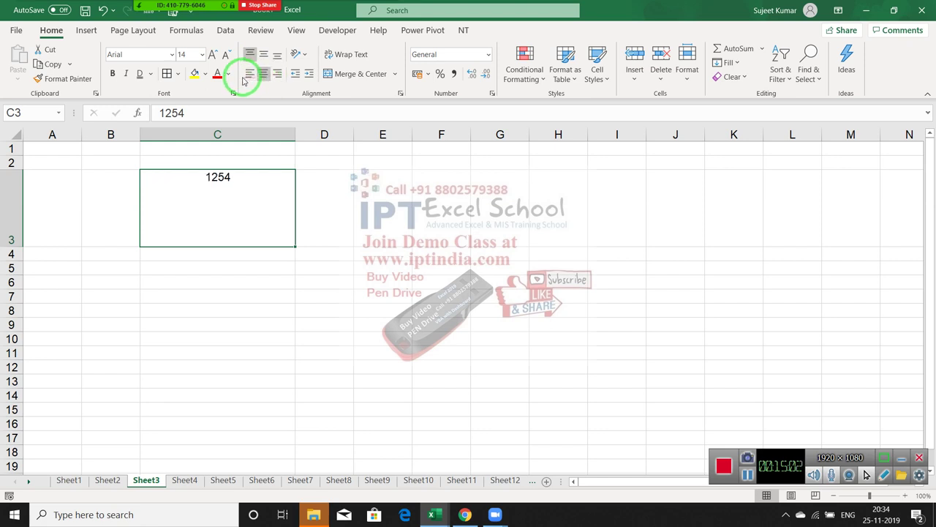
pyautogui.click(277, 75)
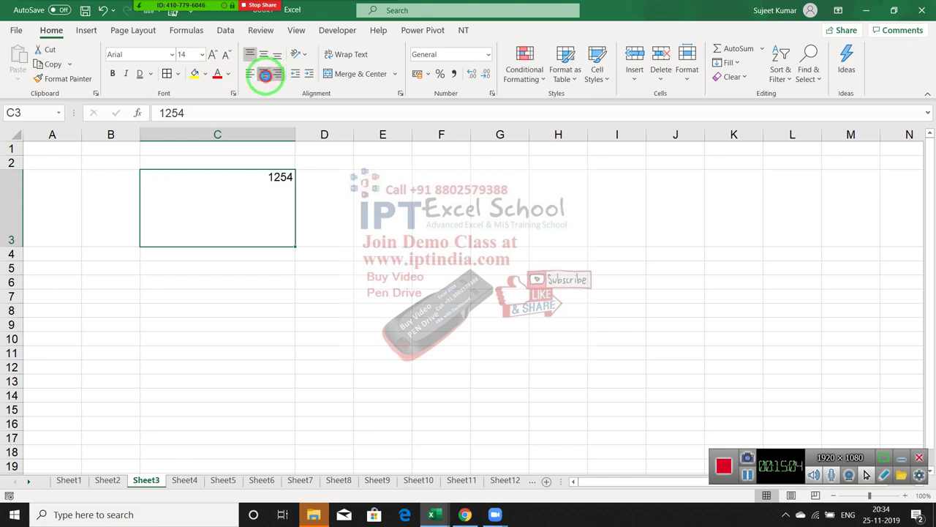
pyautogui.click(263, 74)
pyautogui.click(250, 76)
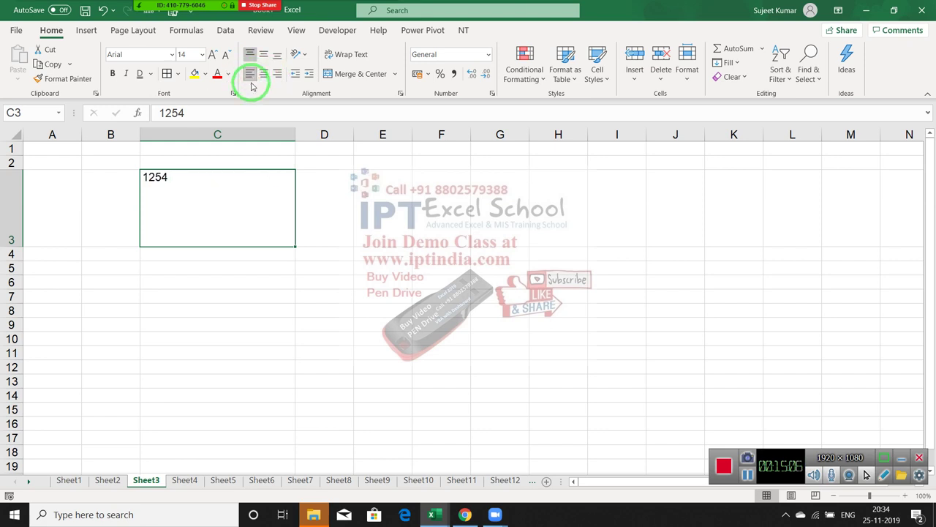
# Increase the indent of 1254 four levels, then reduce it back to one level.
pyautogui.click(308, 75)
pyautogui.click(308, 75)
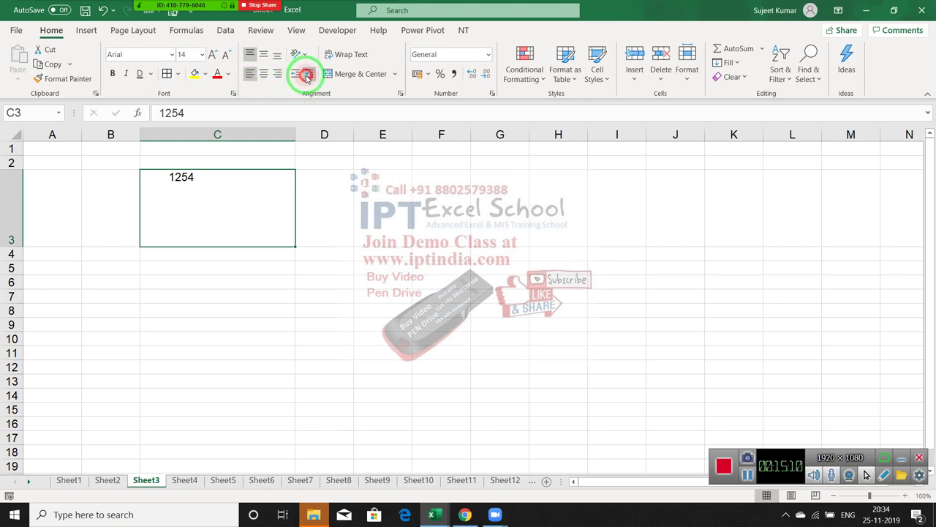
pyautogui.click(308, 75)
pyautogui.click(308, 75)
pyautogui.click(308, 75)
pyautogui.click(308, 76)
pyautogui.click(308, 75)
pyautogui.click(308, 76)
pyautogui.click(296, 75)
pyautogui.click(296, 76)
pyautogui.click(297, 75)
pyautogui.click(296, 75)
pyautogui.click(296, 76)
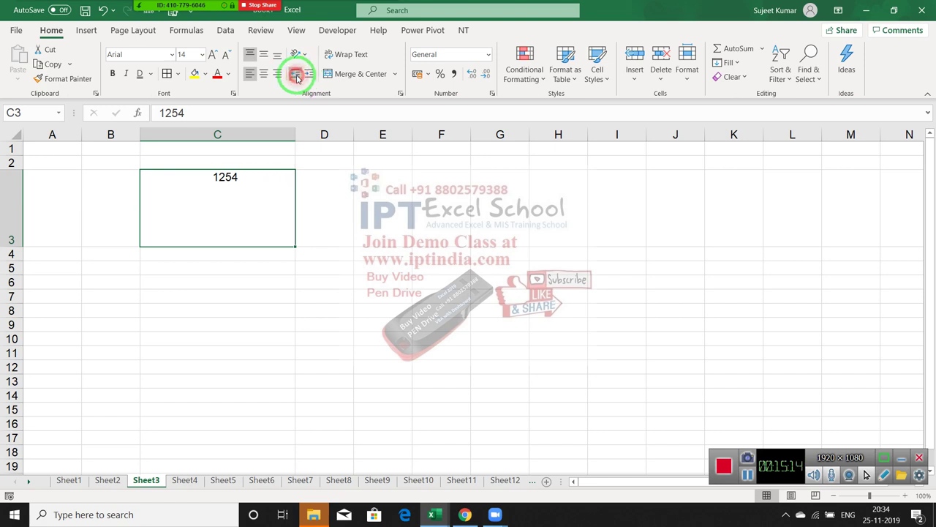
pyautogui.click(296, 75)
pyautogui.click(297, 75)
pyautogui.click(296, 75)
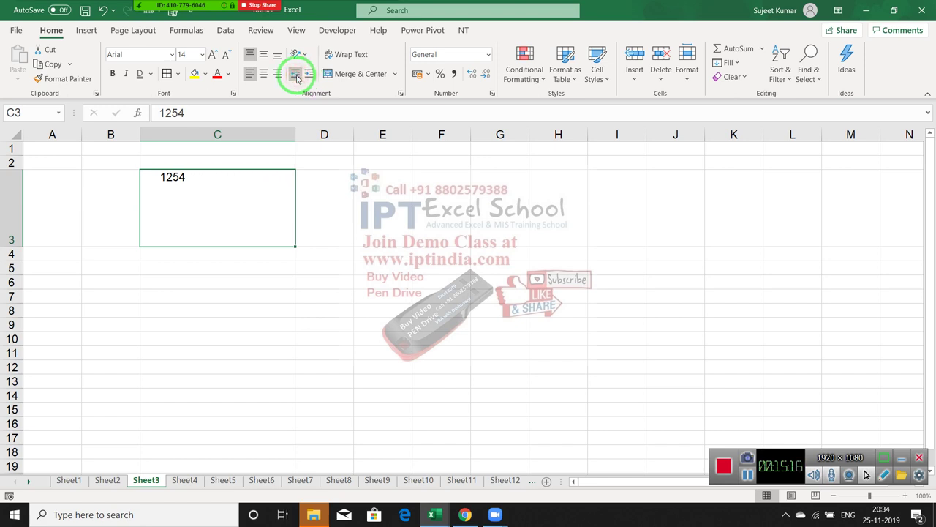